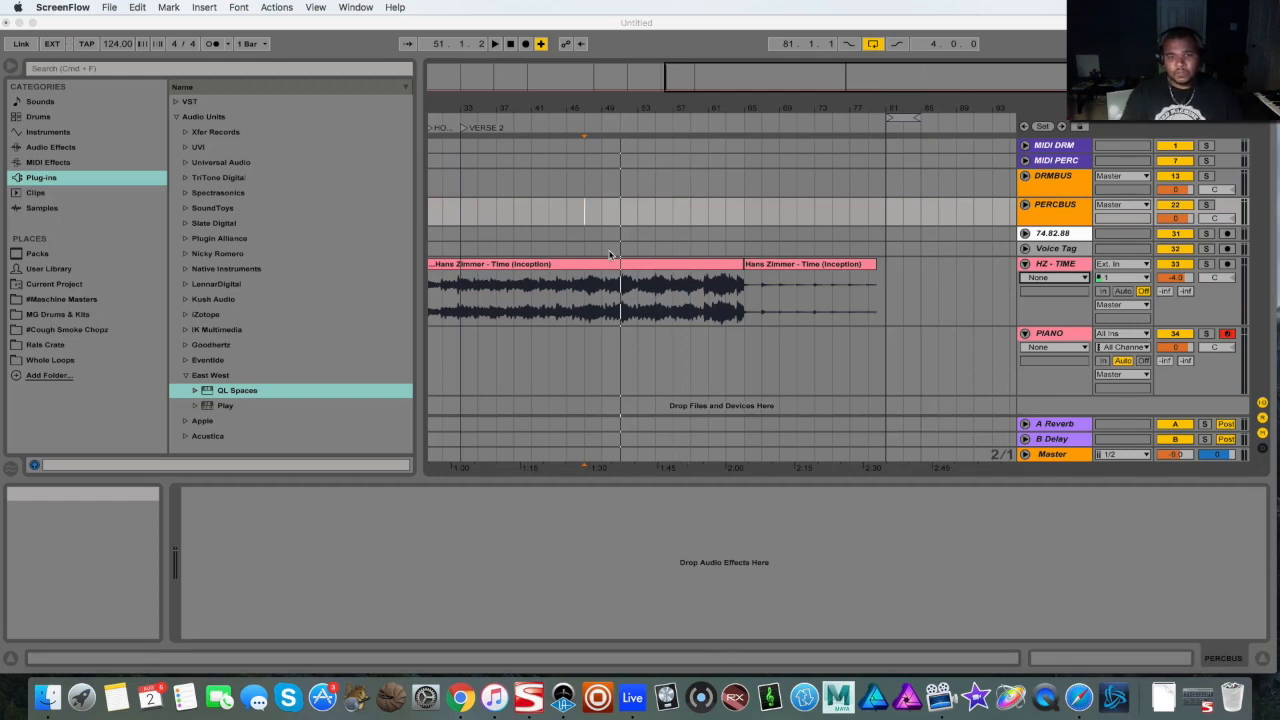
- Select the long Hans Zimmer - Time (Inception) clip on the HZ - TIME track and show its sample properties
left_click(605, 249)
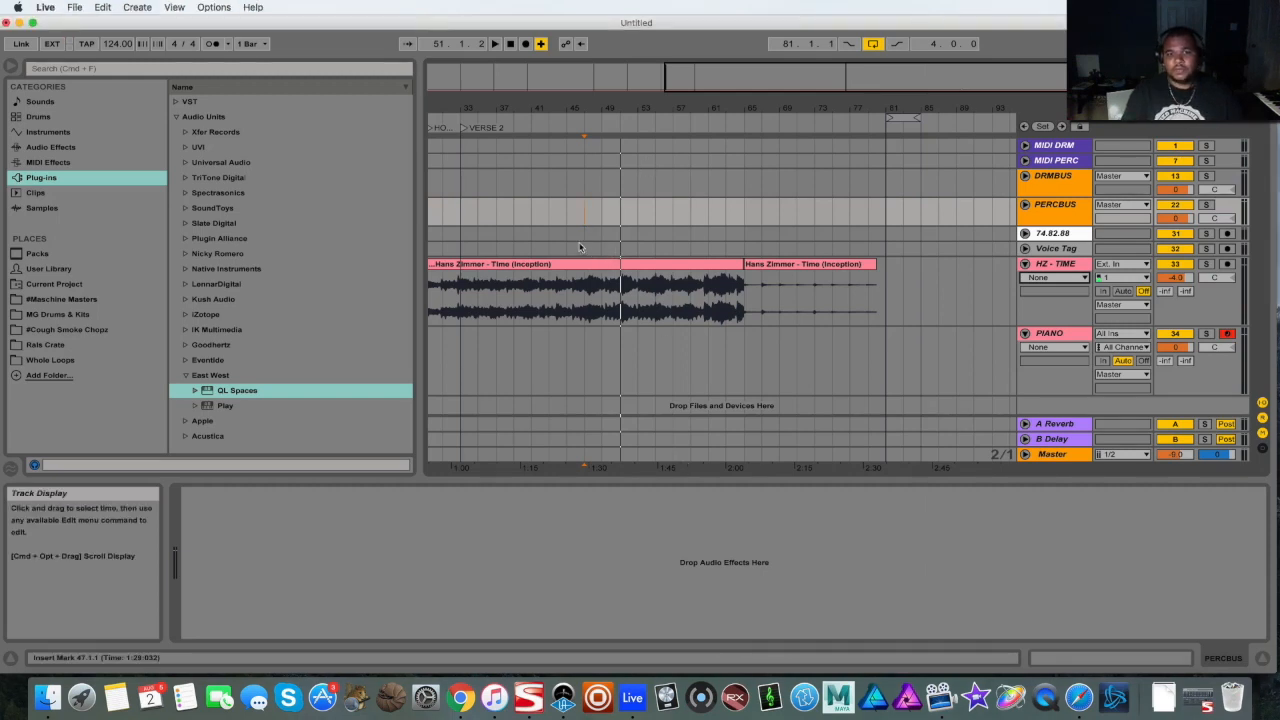
left_click(584, 250)
left_click(578, 261)
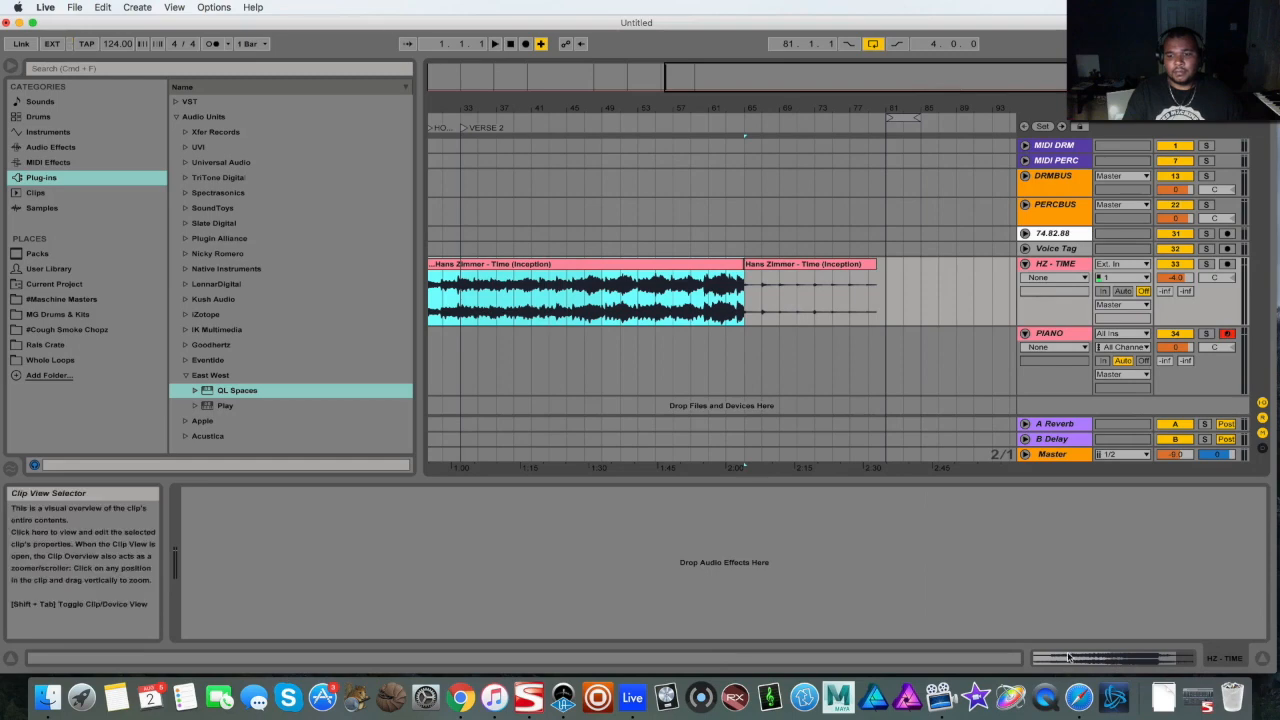
left_click(1263, 658)
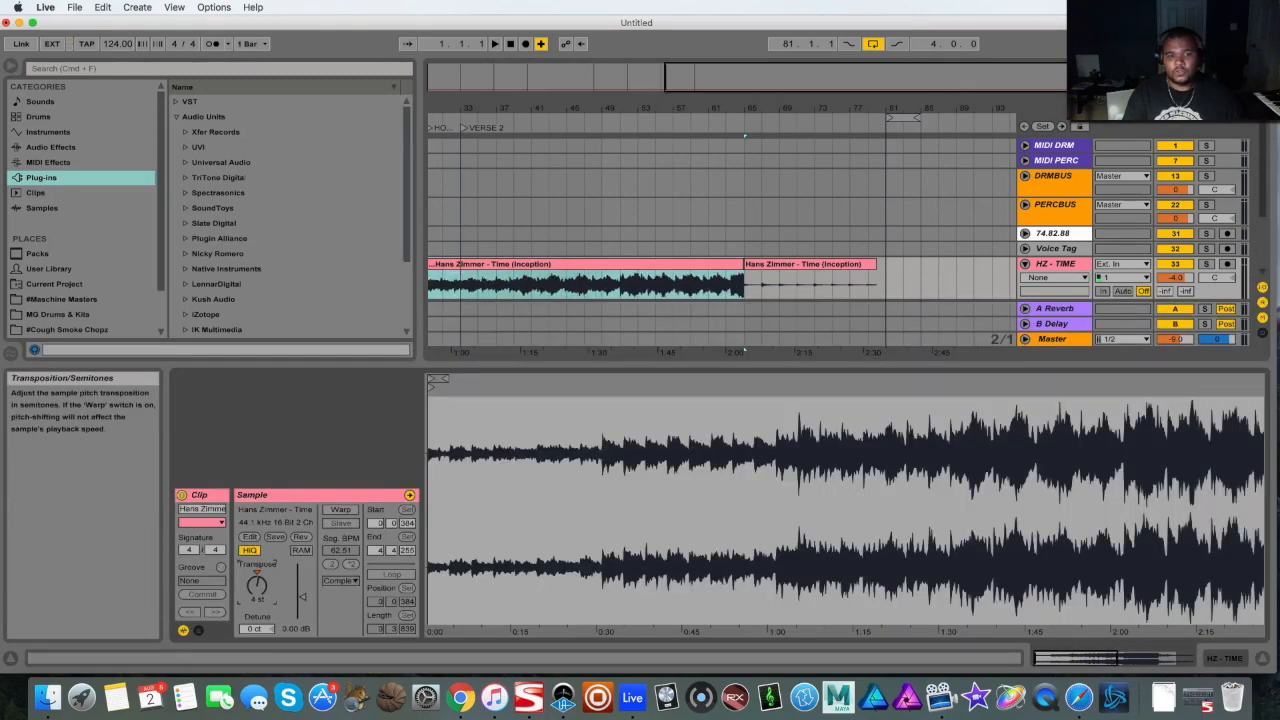
- Play the arrangement from bar 39 to listen to the long Hans Zimmer - Time clip, and stop near its end
left_click(514, 249)
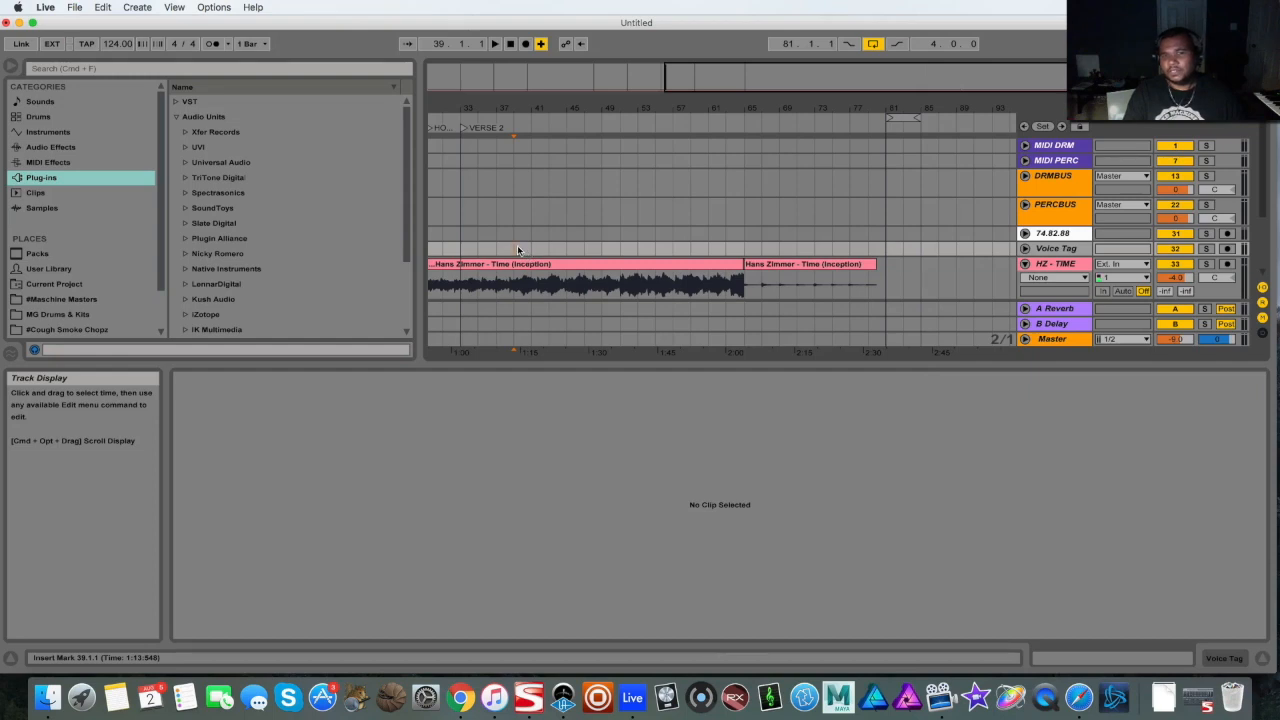
key("space")
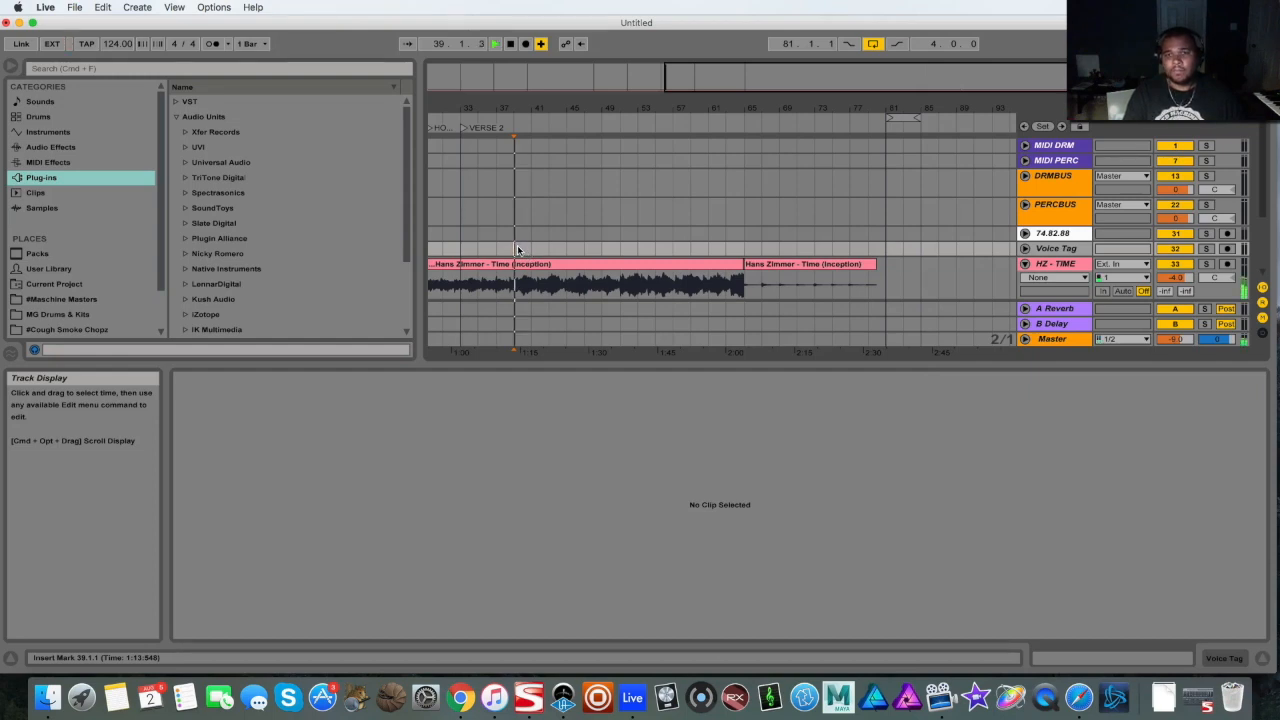
scroll(659, 236, "down", 2)
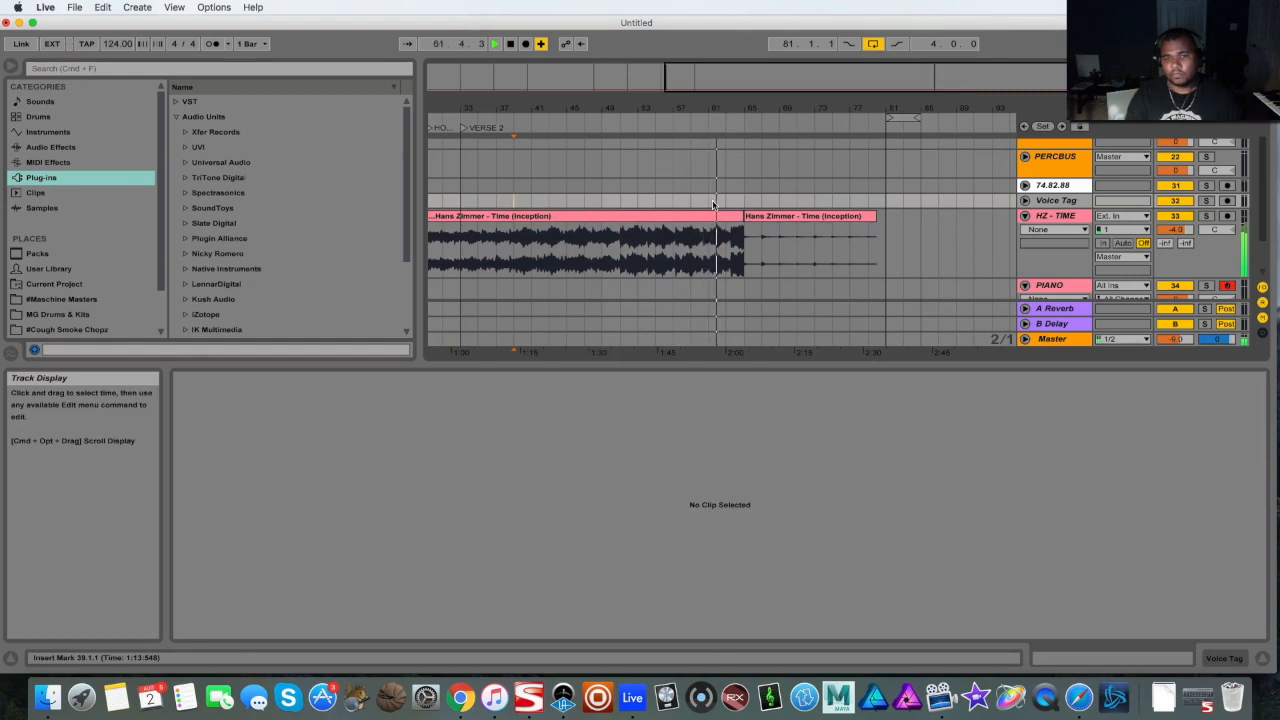
key("space")
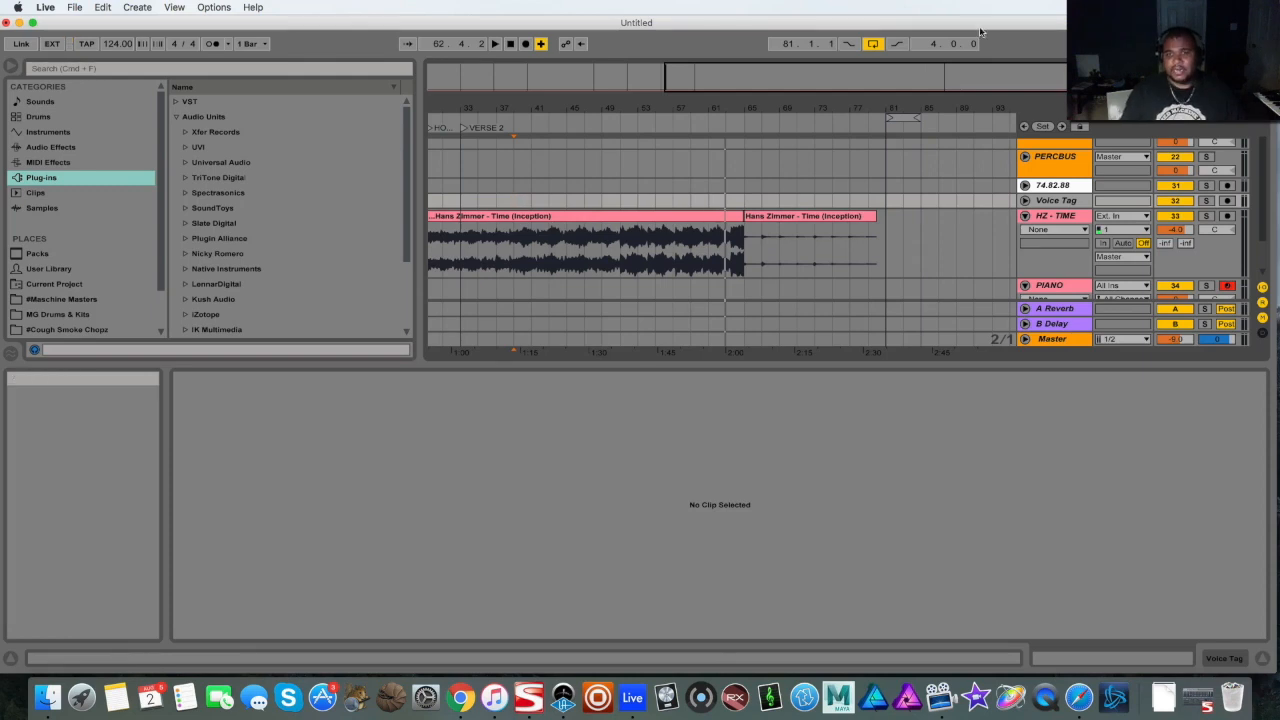
- Set the loop to 16 bars from bar 65 and convert the harmony of the short Hans Zimmer clip there to a new MIDI track
mouse_move(896, 118)
left_mouse_down()
mouse_move(748, 118)
mouse_move(879, 118)
left_mouse_up()
left_click(843, 270)
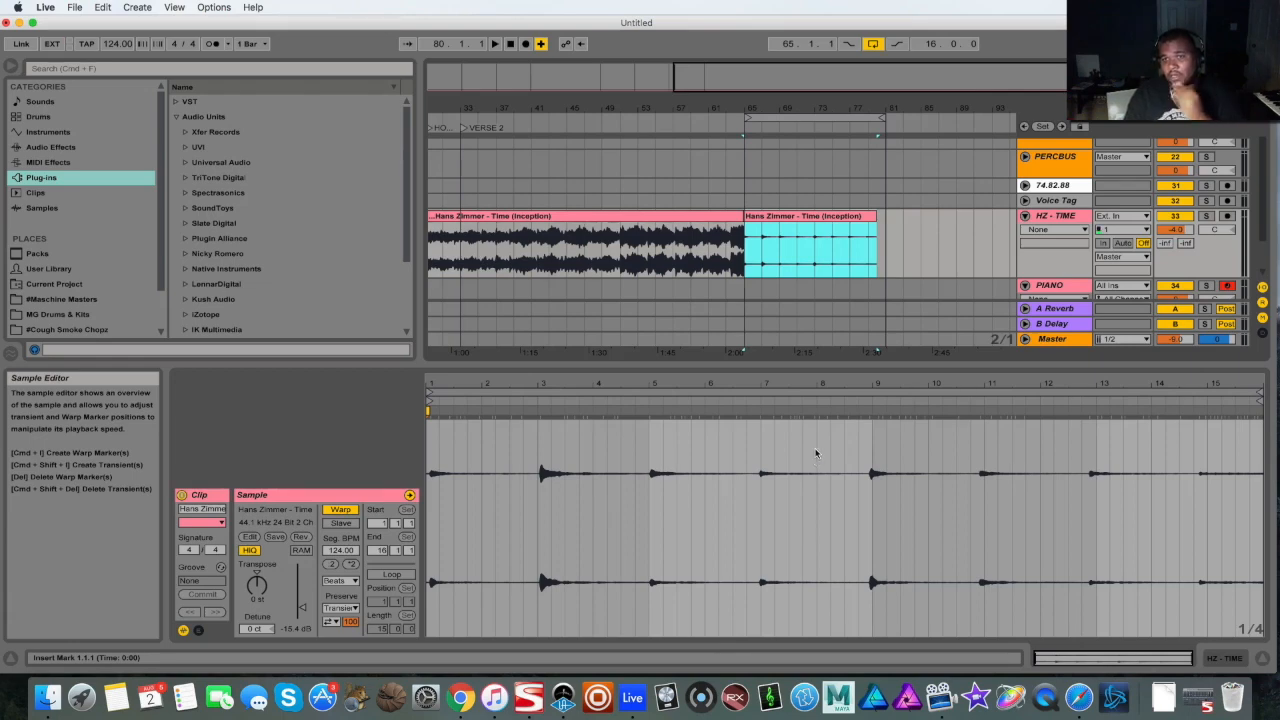
scroll(935, 231, "down", 3)
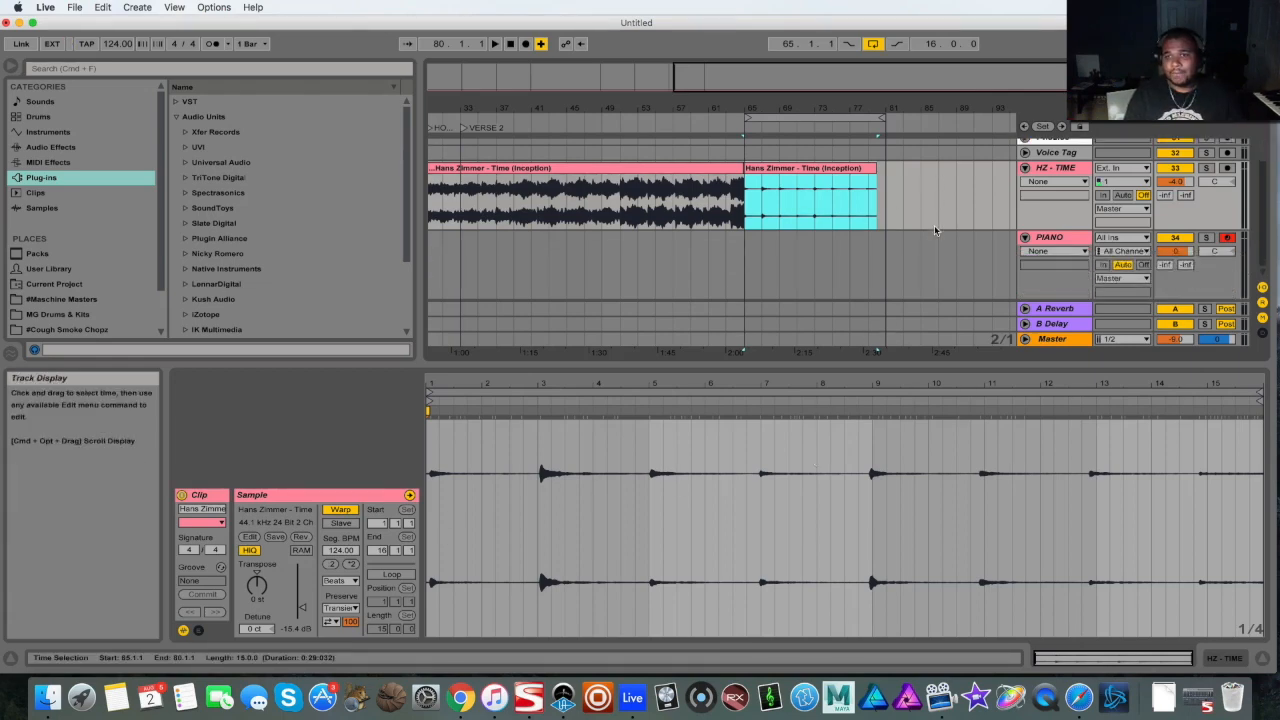
right_click(808, 178)
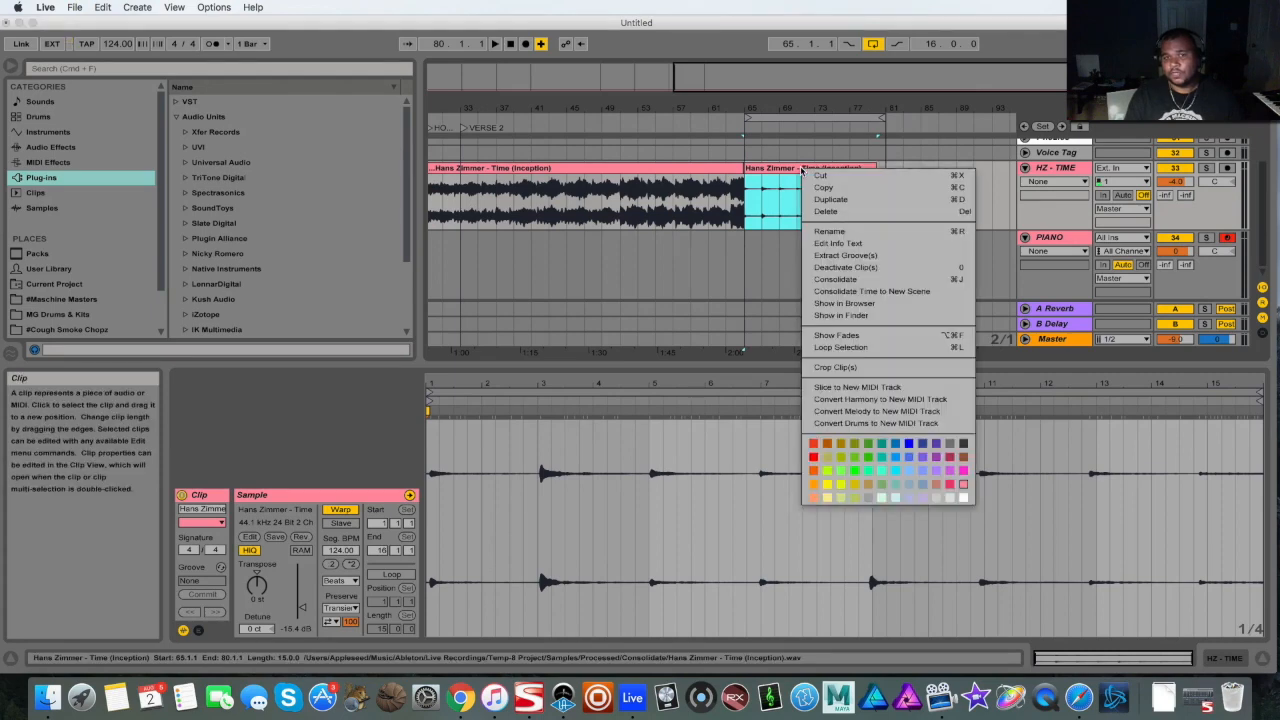
left_click(916, 400)
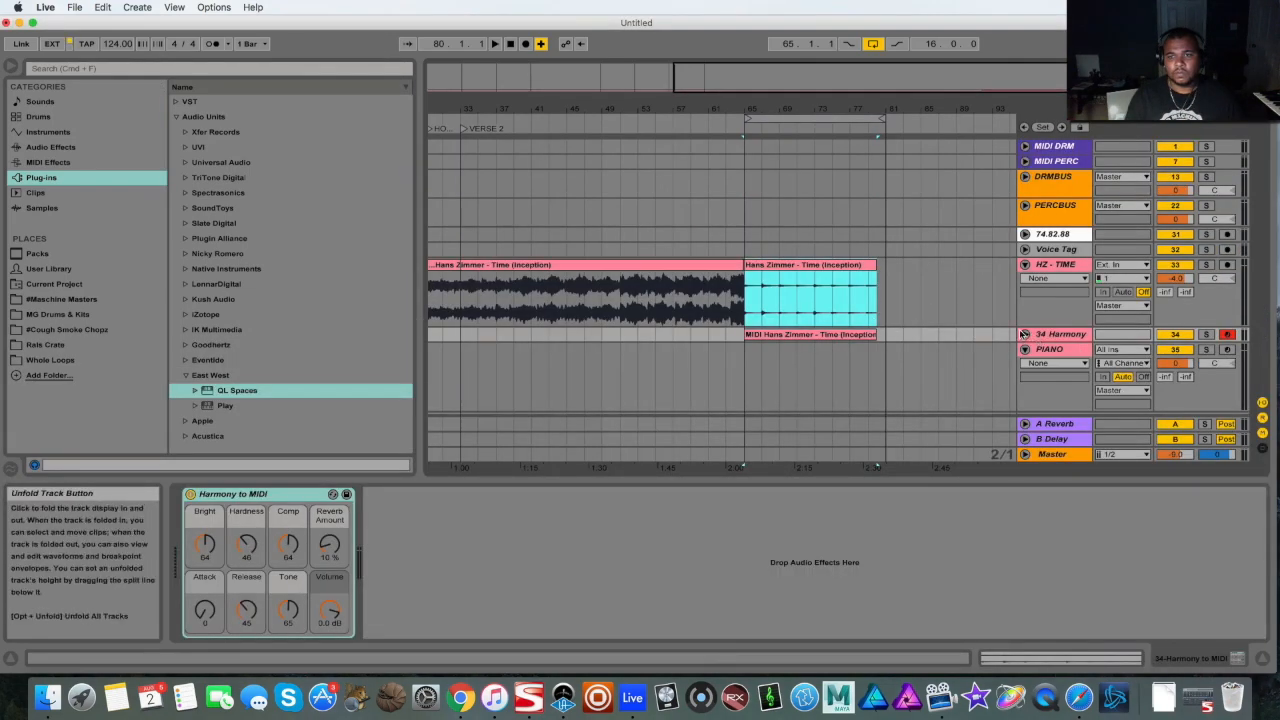
- Mute the HZ - TIME track and open the new harmony track's MIDI clip with the note editor folded to used pitches
left_click(1025, 334)
key("a")
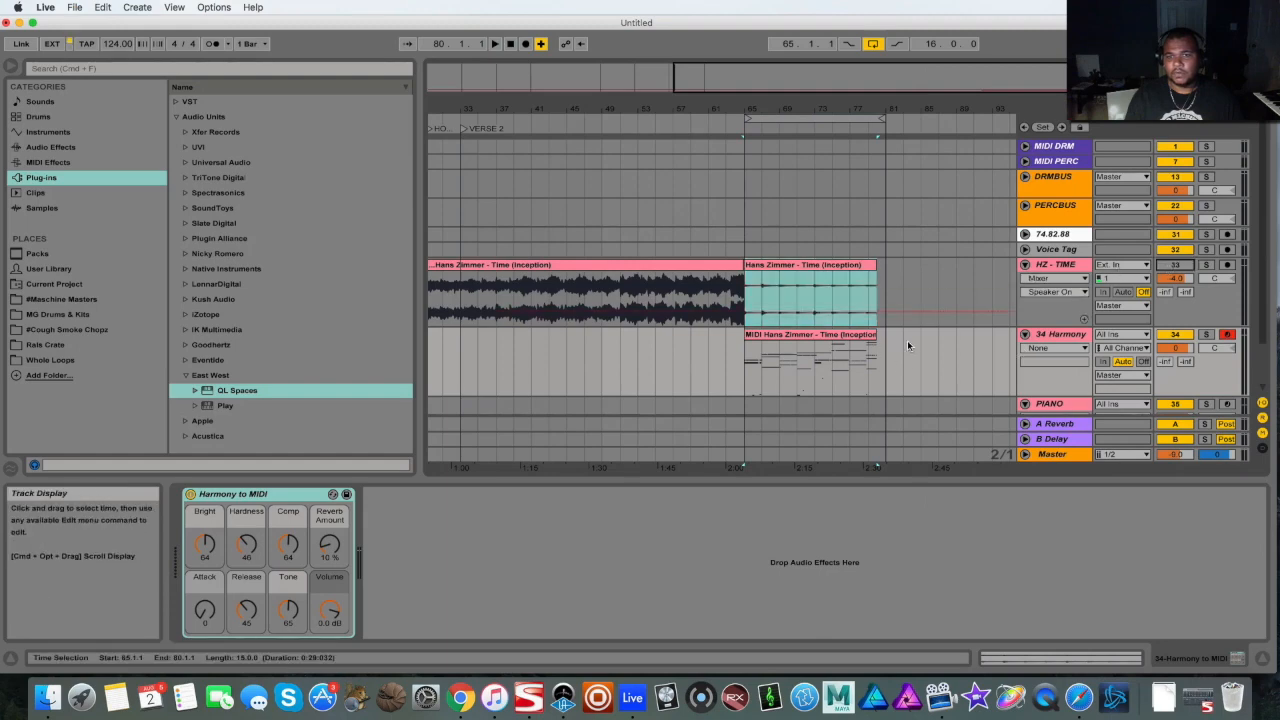
double_click(845, 344)
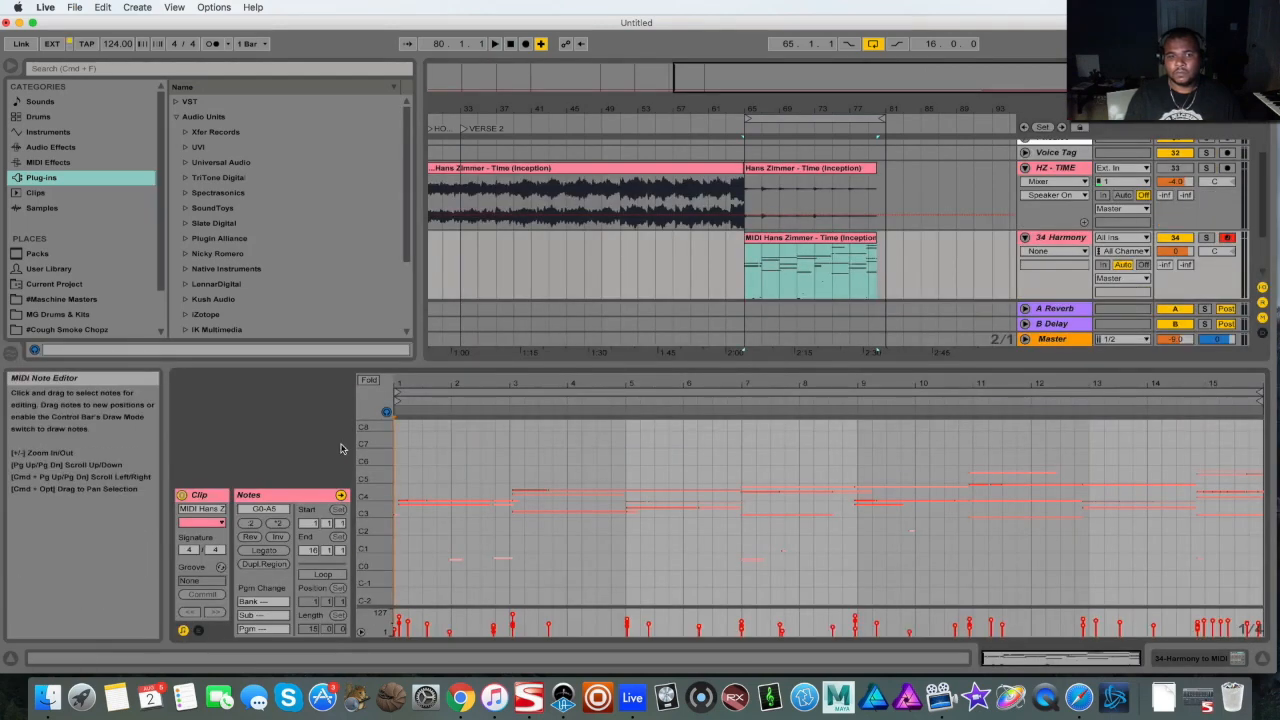
left_click(366, 381)
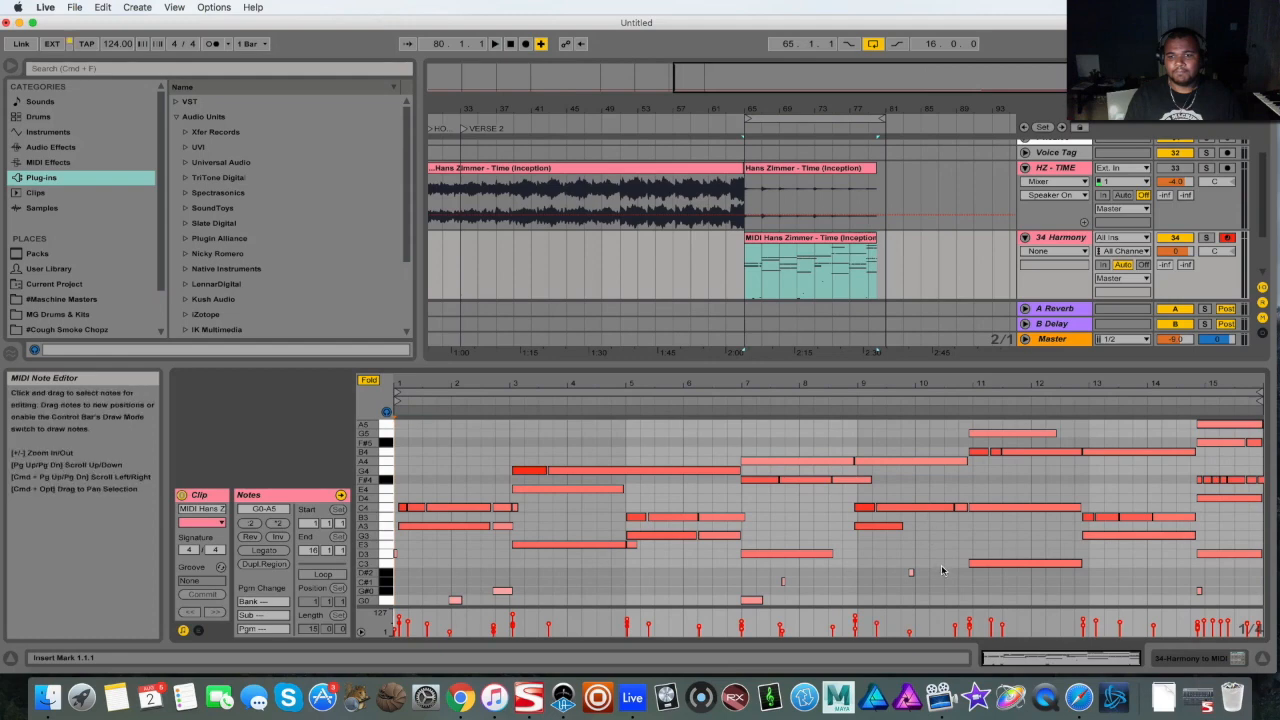
- Delete the stray notes below C3 from the harmony clip and set the HZ - TIME track's automation display to None
left_click_drag(940, 566, 739, 606)
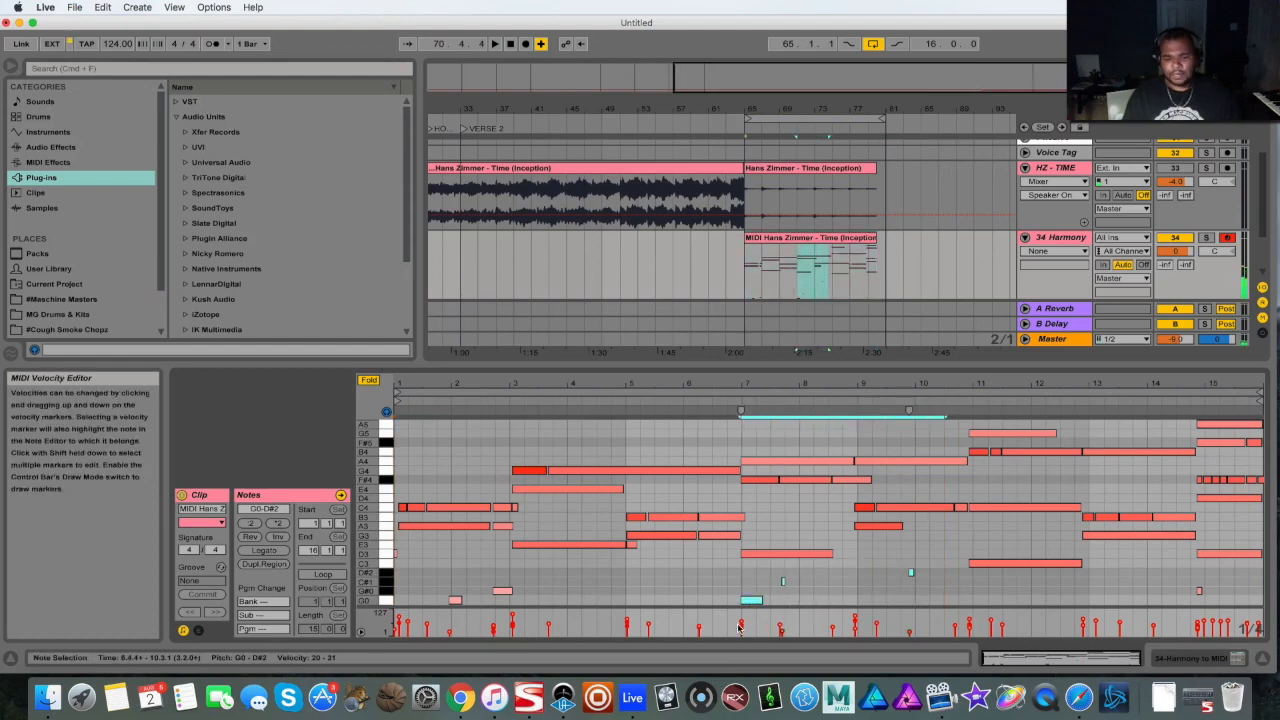
left_click(449, 570)
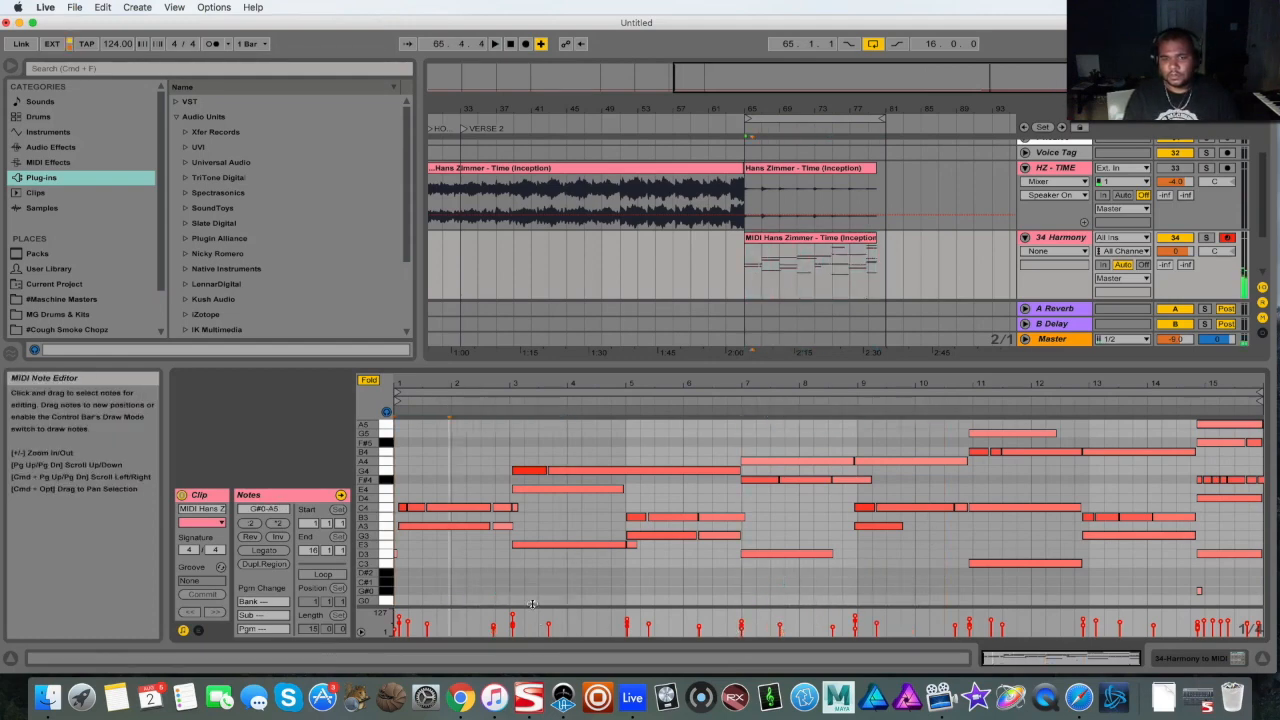
left_click(1162, 594)
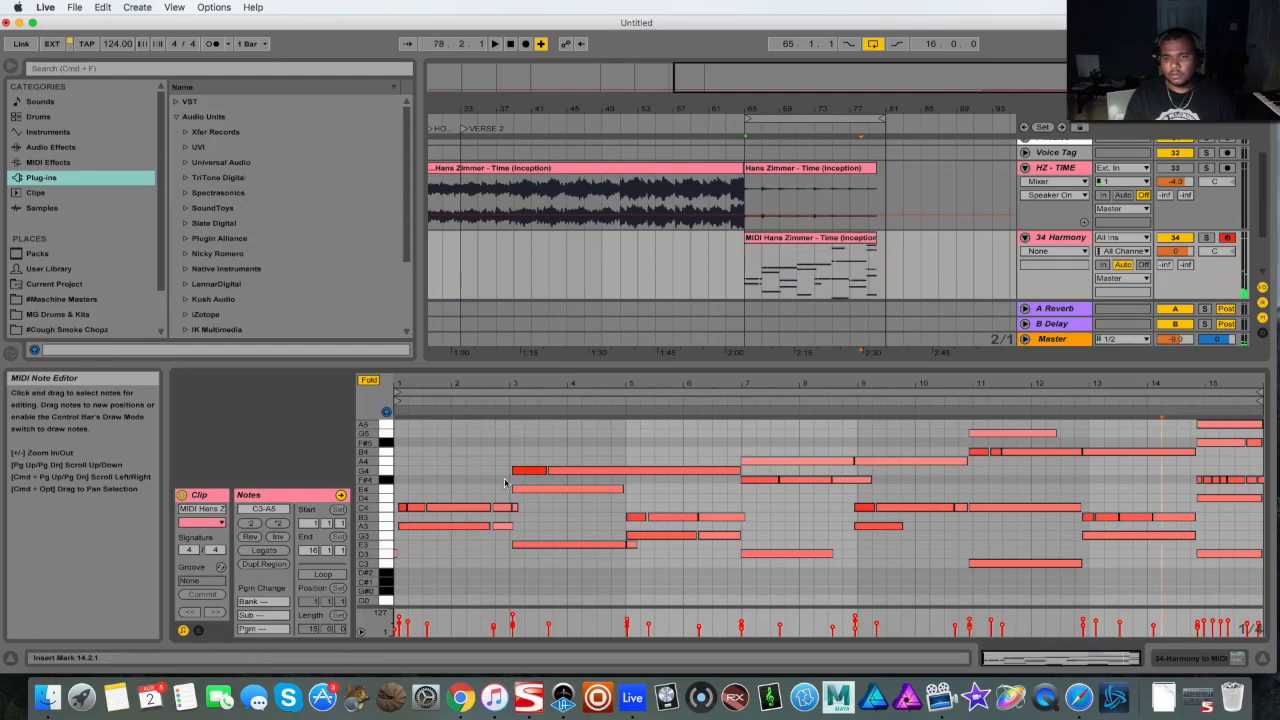
left_click(1040, 183)
left_click(1040, 195)
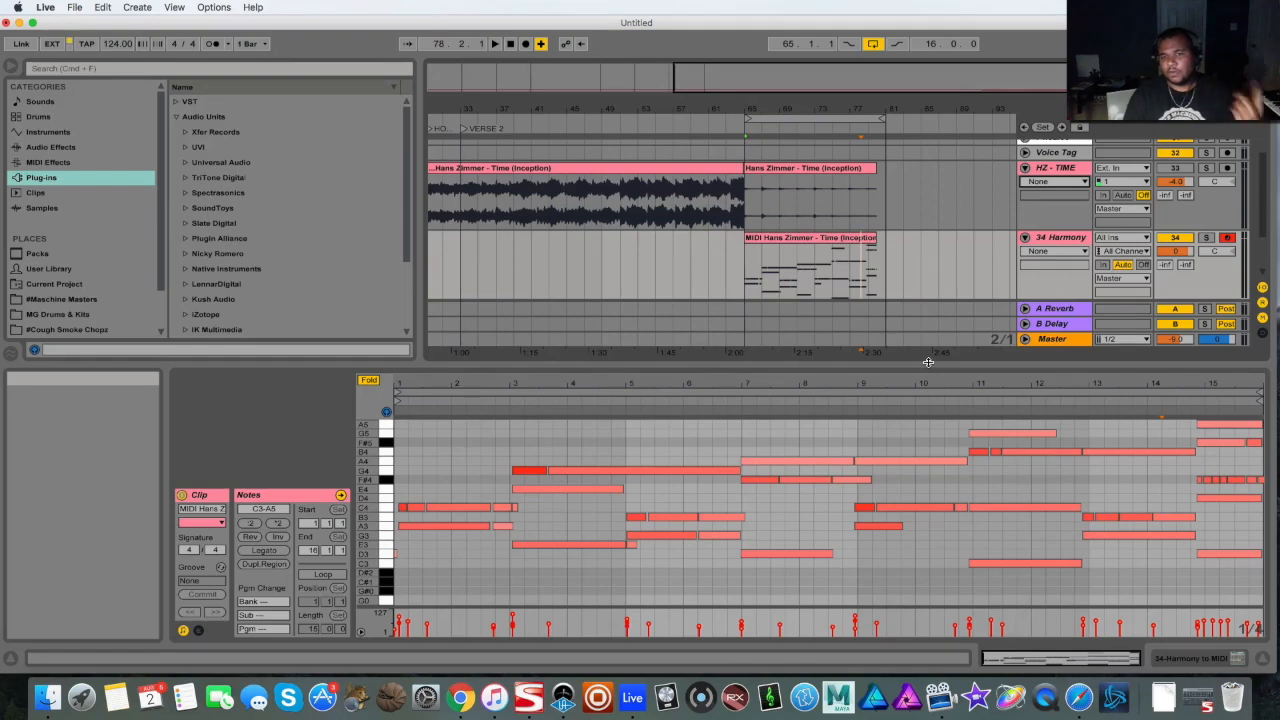
- Examine the harmony clip's chords by enlarging the note rows and selecting each chord group in turn from bar 1 through bar 14
left_click(815, 242)
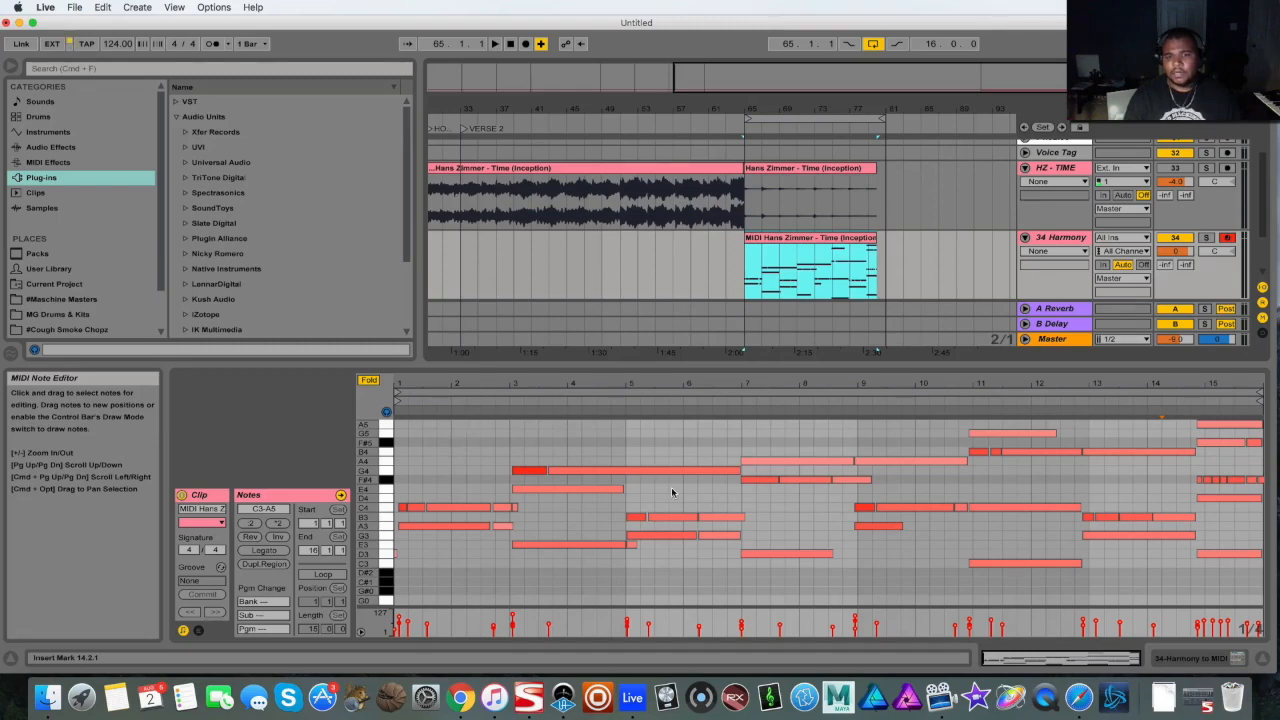
left_click_drag(401, 445, 401, 434)
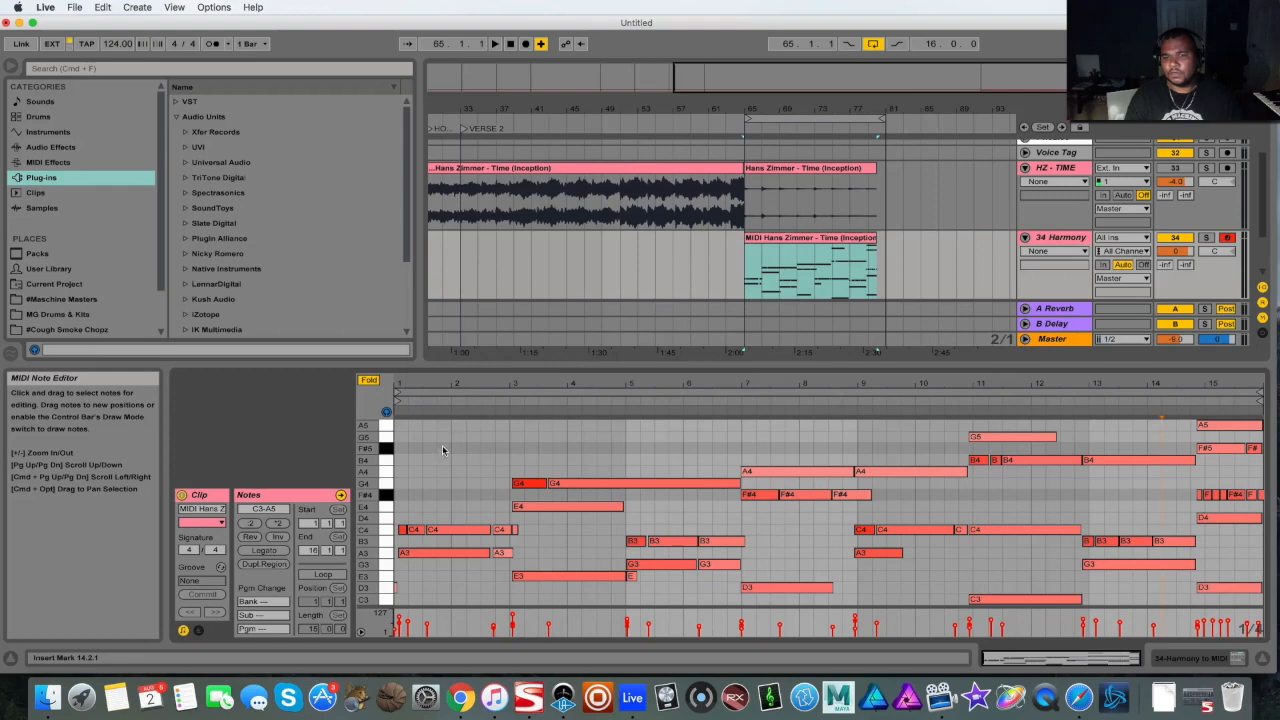
left_click_drag(455, 447, 424, 588)
left_click_drag(568, 453, 569, 538)
left_click(681, 523)
left_click_drag(681, 523, 670, 598)
left_click_drag(790, 436, 814, 554)
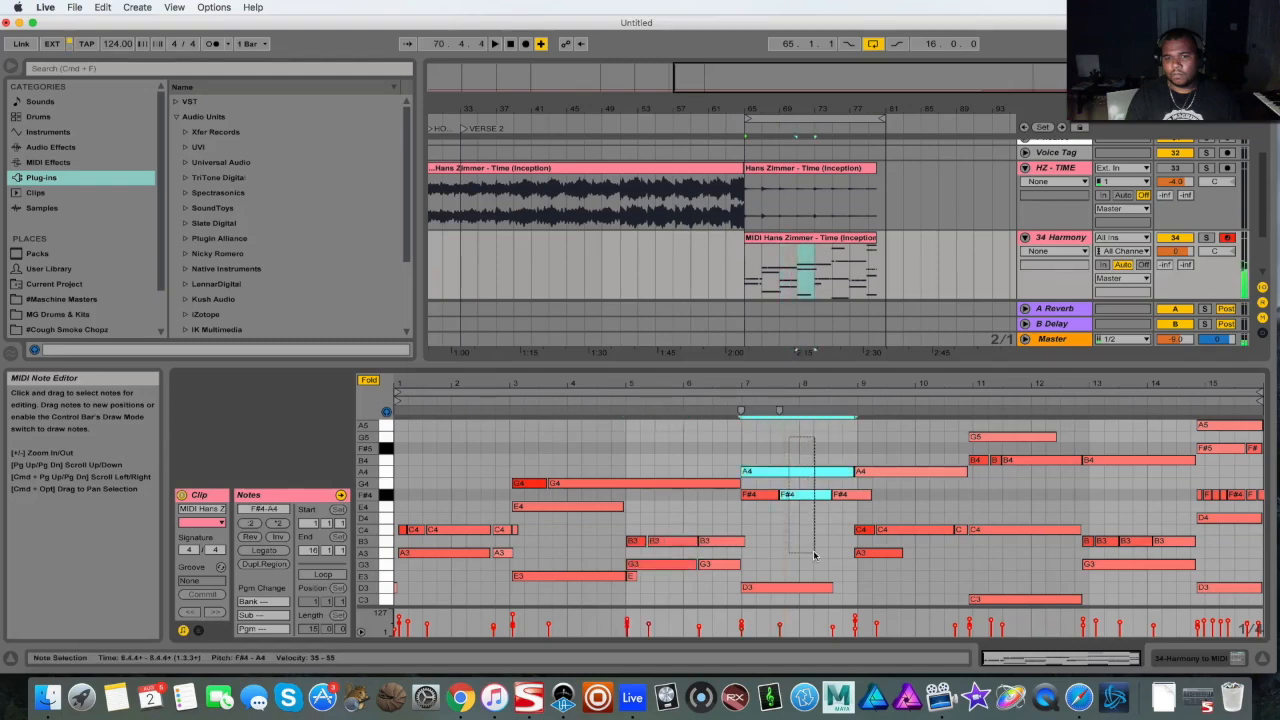
left_click(918, 446)
left_click_drag(908, 444, 885, 490)
left_click(1062, 425)
left_click_drag(1062, 425, 1029, 604)
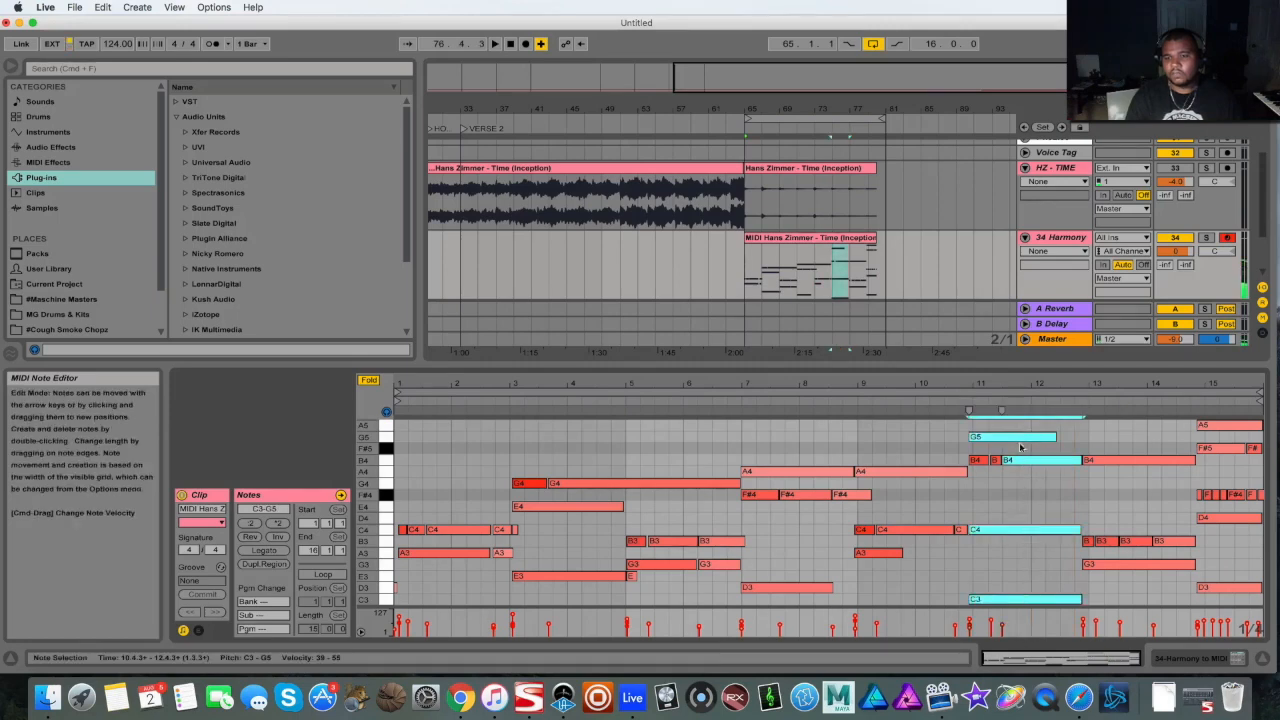
left_click_drag(1148, 440, 1117, 604)
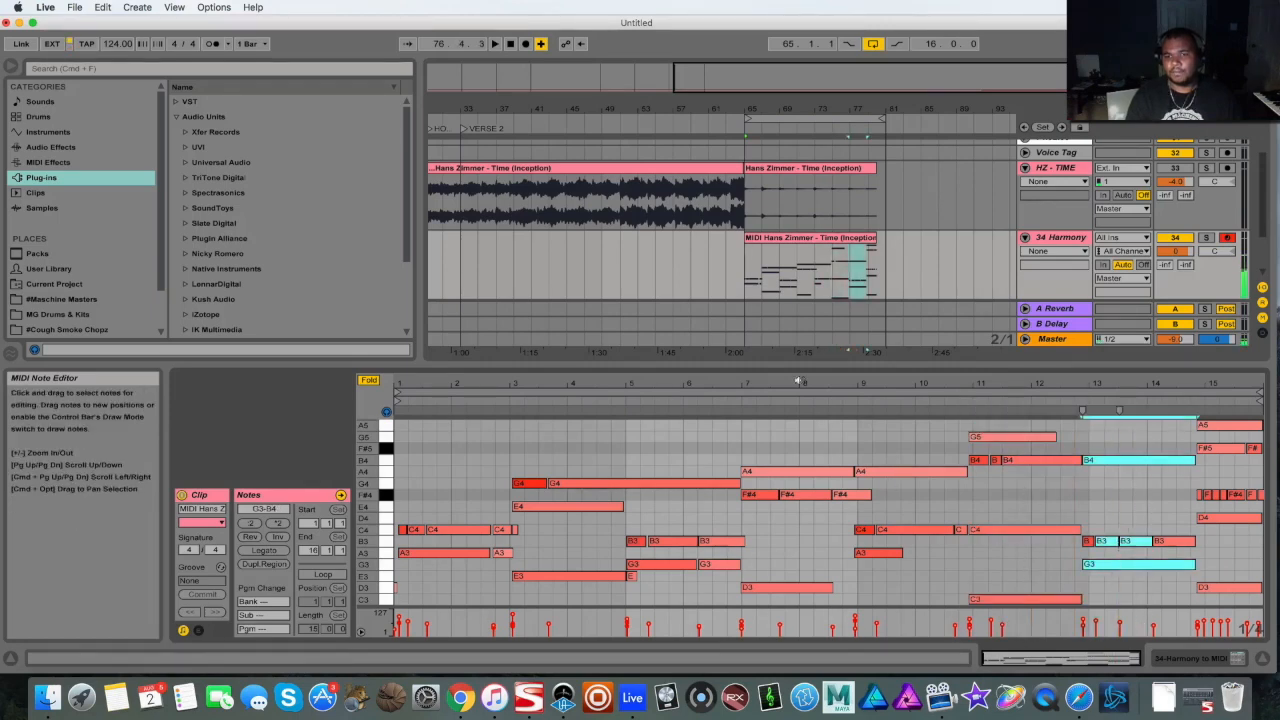
- Play the harmony clip from bar 65 through its end and select the C3 to G5 chord notes at clip bar 11
left_click(742, 306)
key("space")
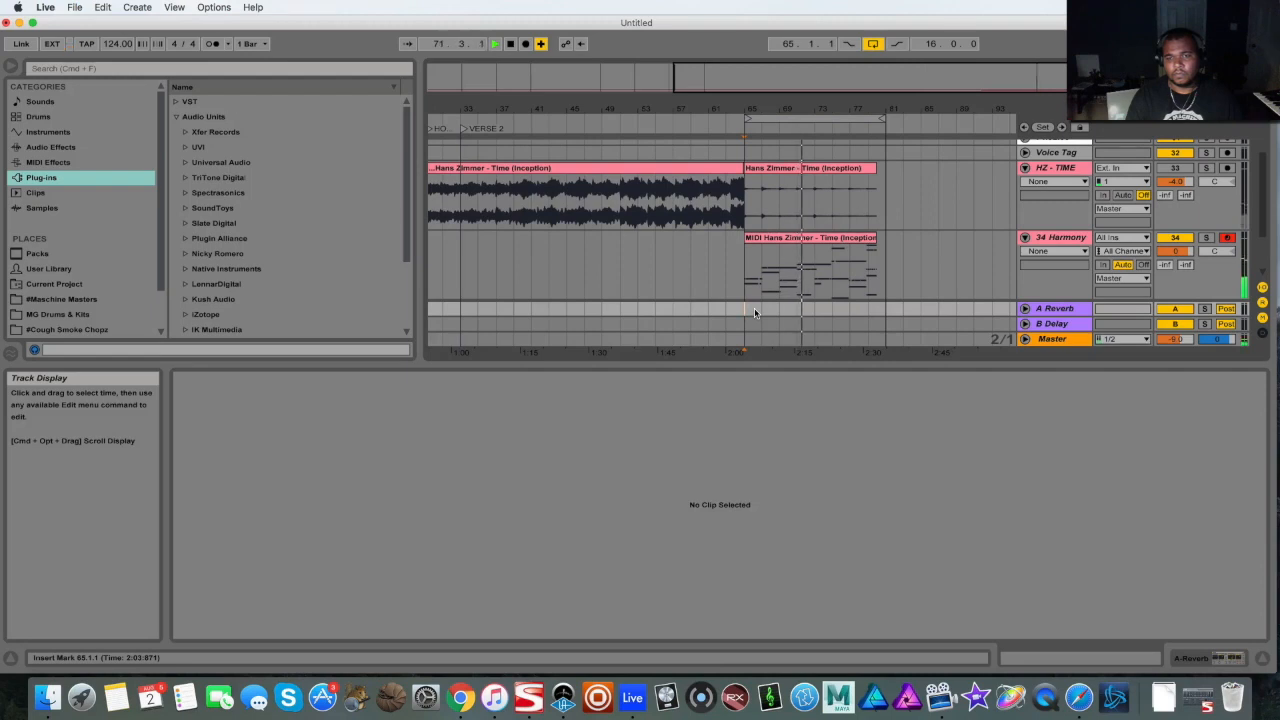
left_click(795, 243)
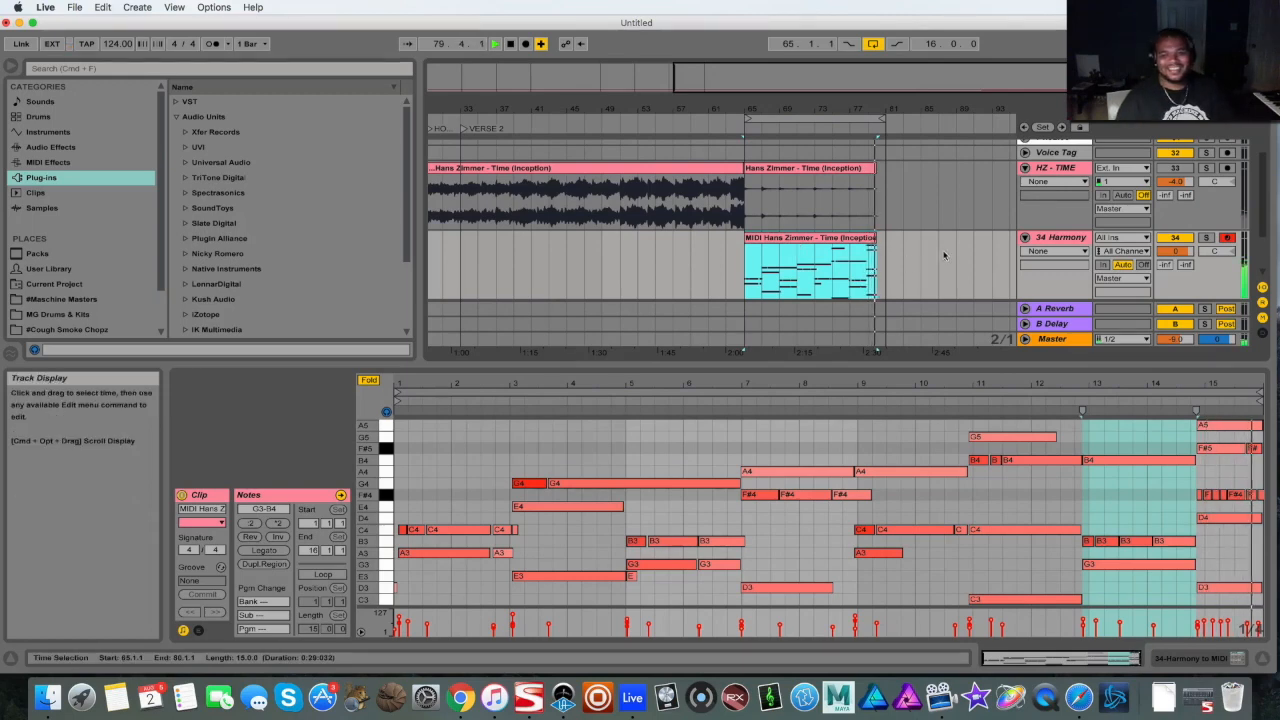
key("space")
left_click_drag(1006, 428, 1024, 605)
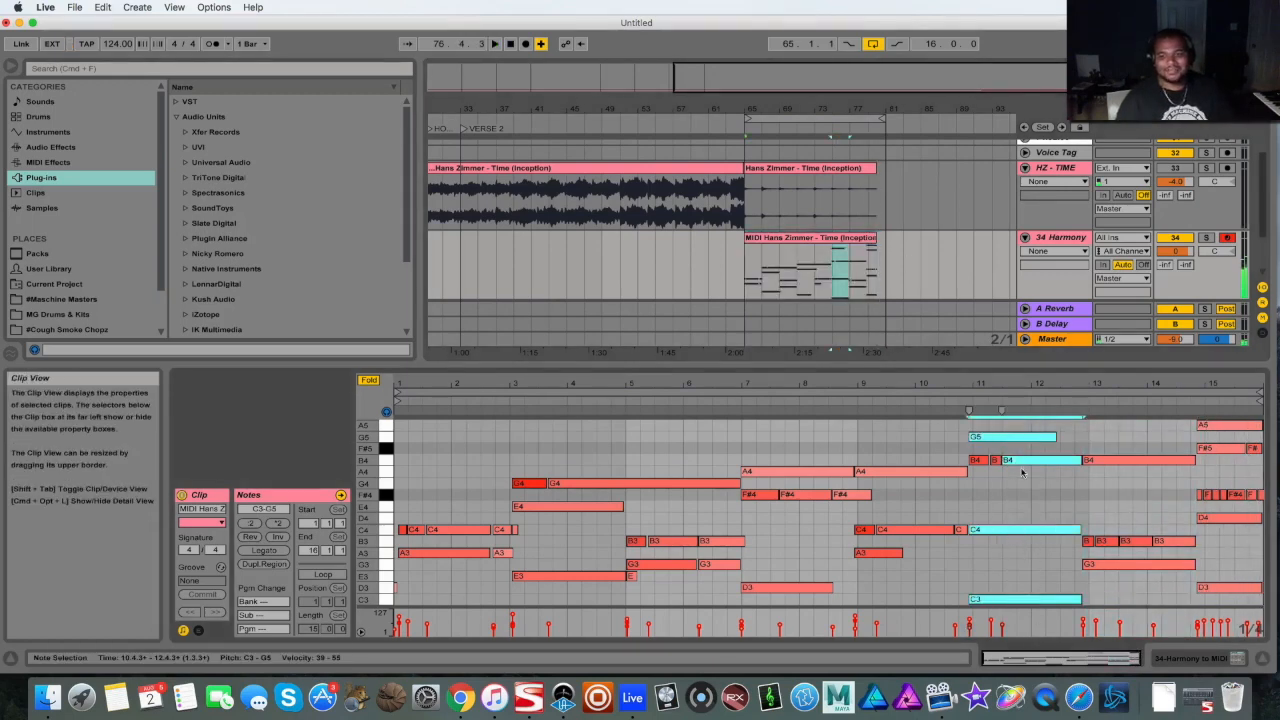
- Open the Play instrument on the PIANO track and arm that track for recording
scroll(1000, 250, "down", 2)
left_click(1047, 295)
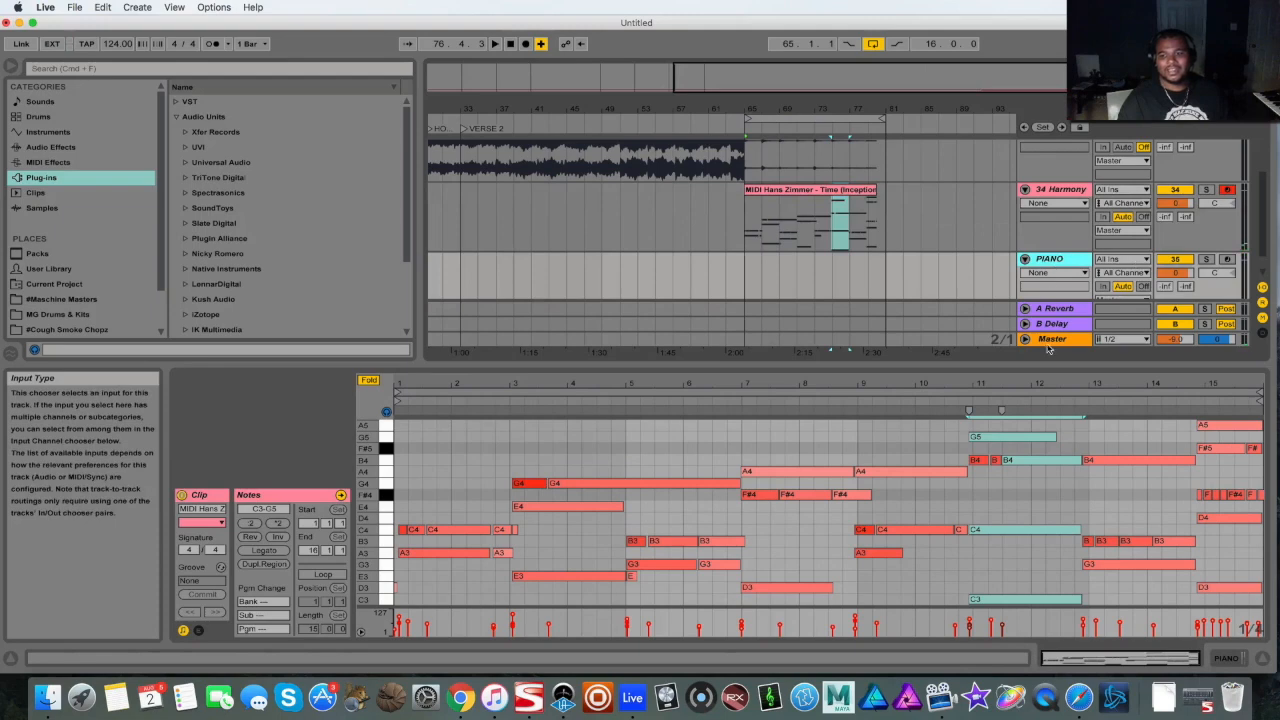
key("shift+Tab")
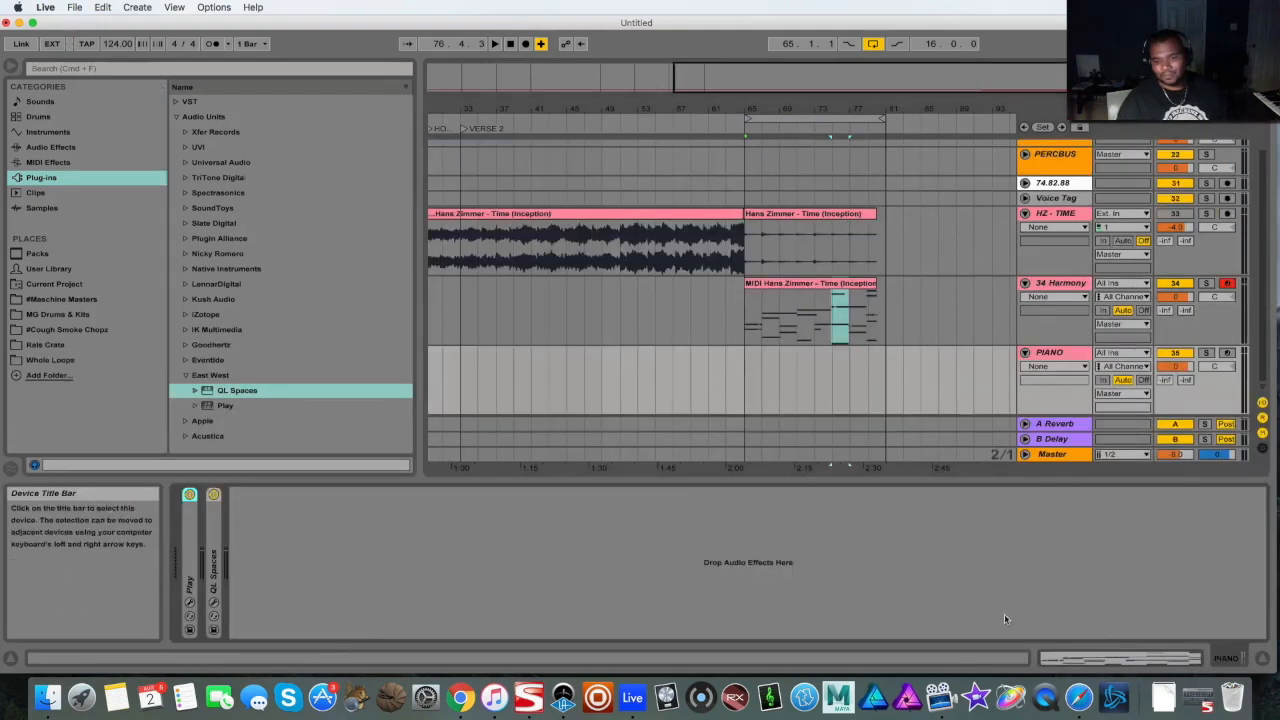
double_click(188, 540)
left_click(215, 495)
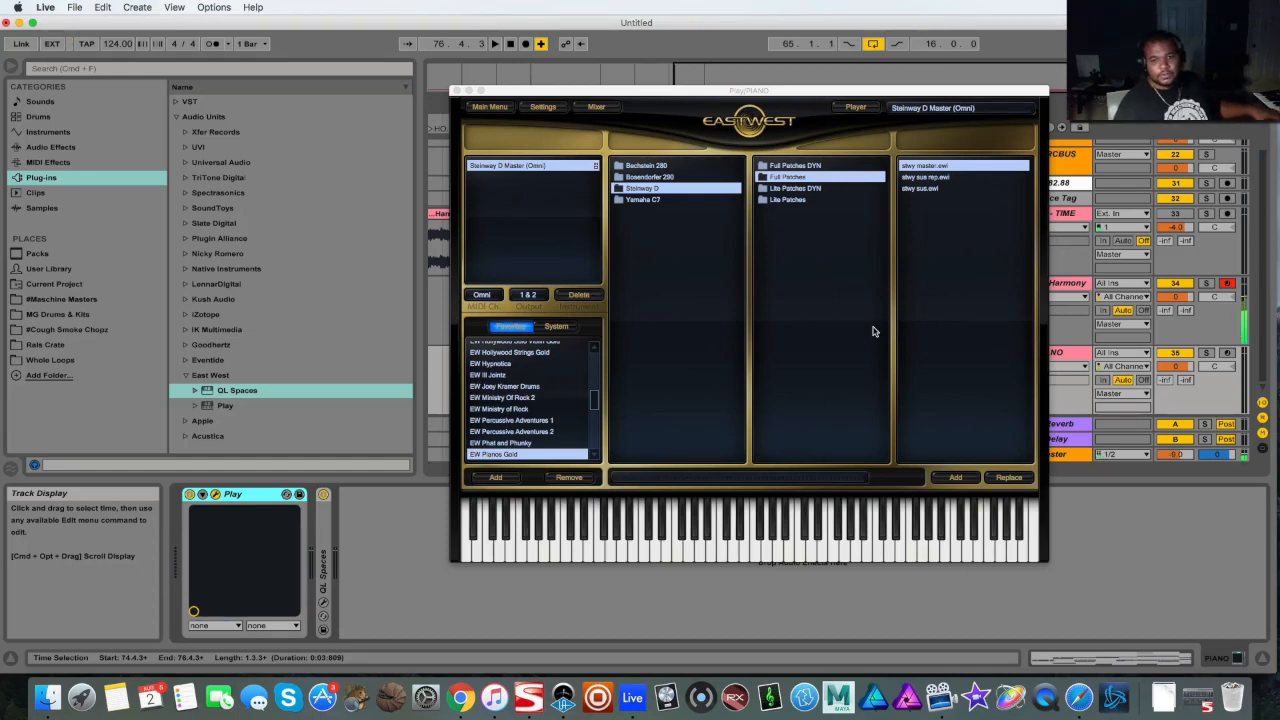
left_click(1227, 355)
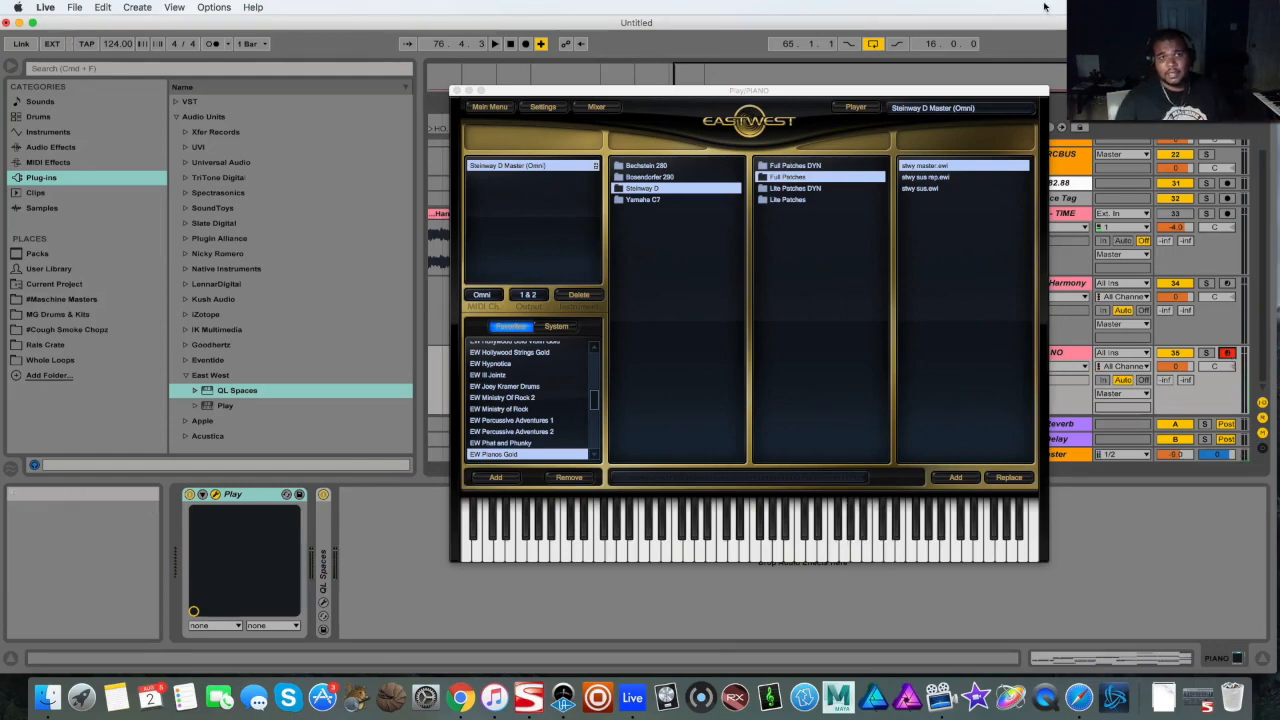
- Reopen the harmony clip's notes and select the chord notes from C4 to G5 at clip bar 11
left_click_drag(696, 94, 443, 138)
double_click(830, 320)
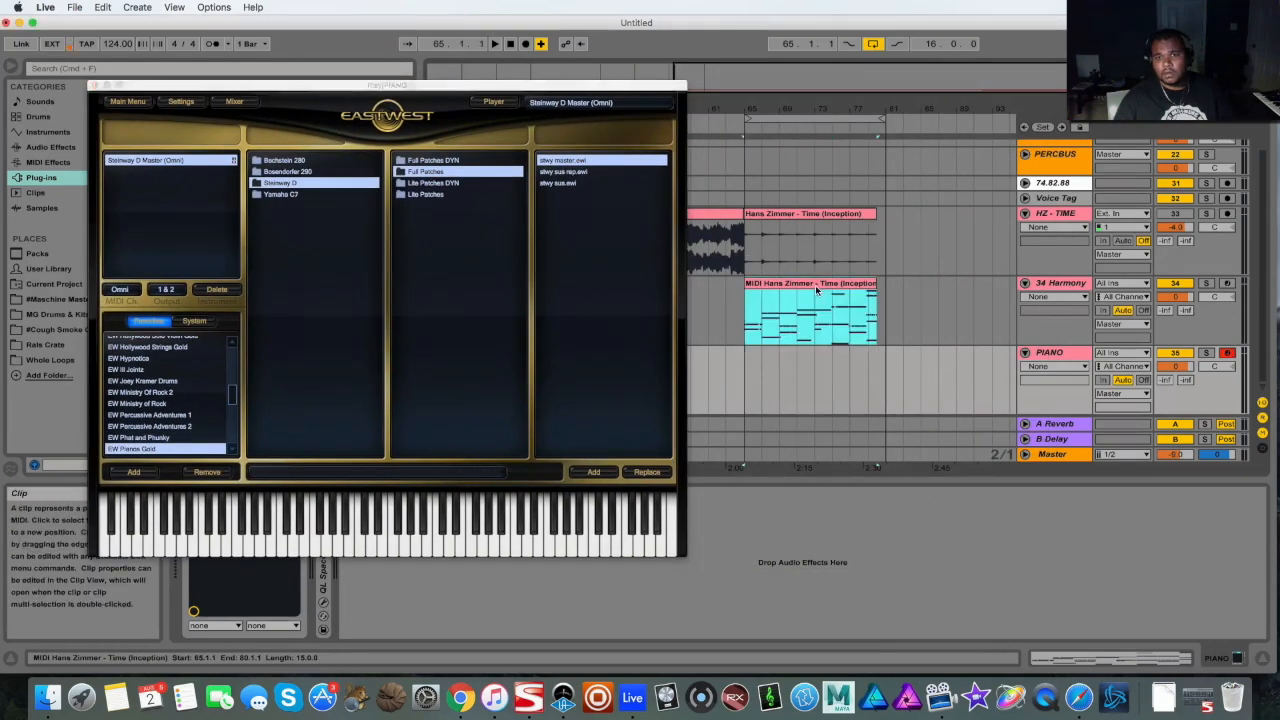
left_click(1006, 494)
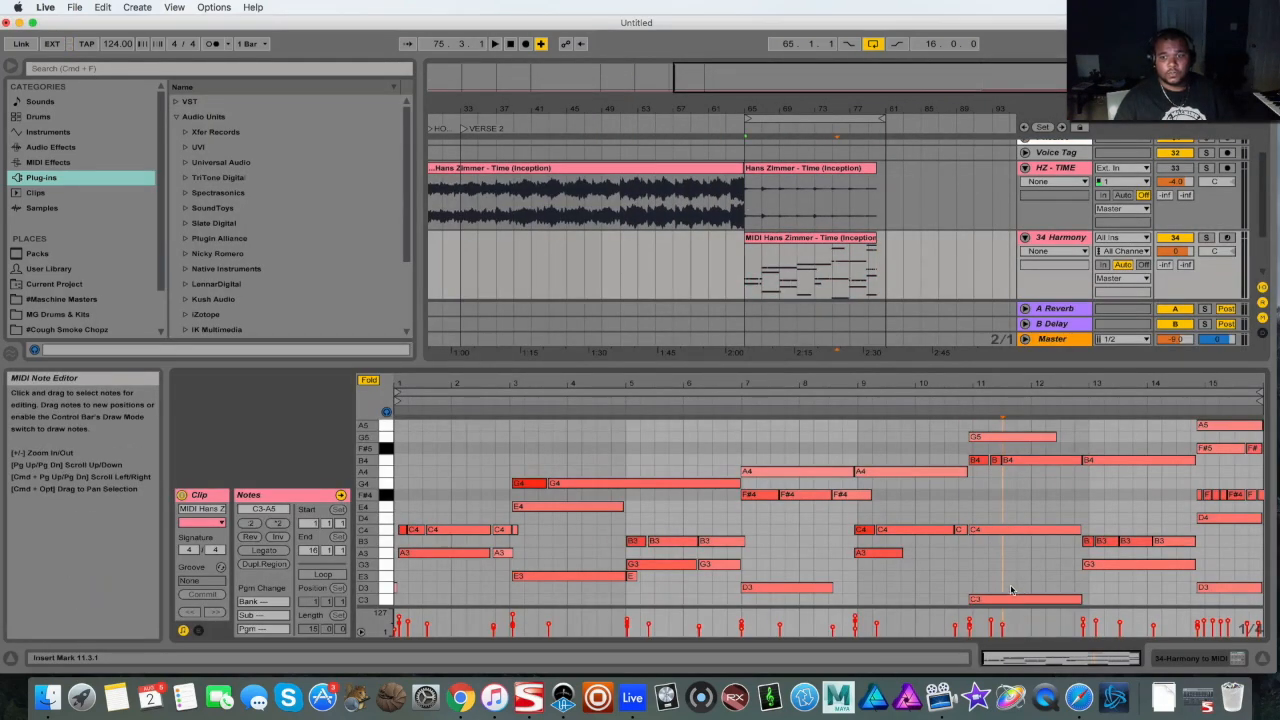
left_click_drag(1013, 558, 966, 428)
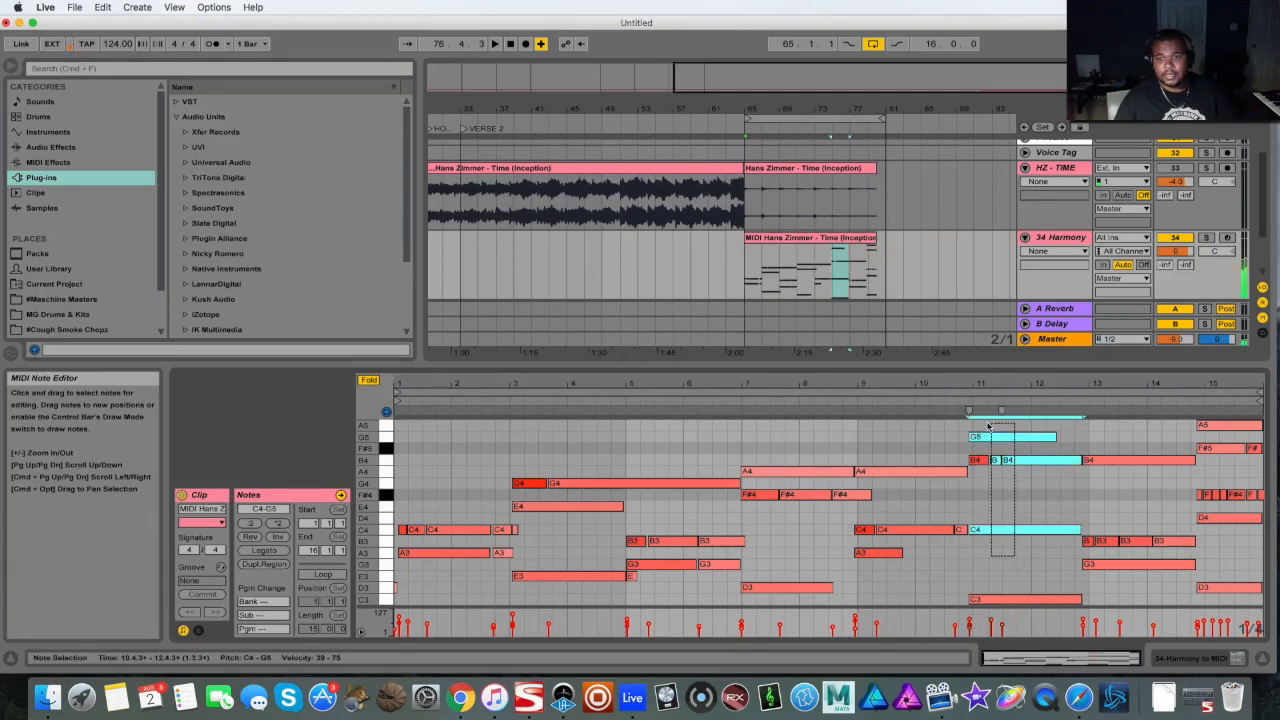
- Select the PIANO track and move its Play instrument window clear of the selected chord notes
scroll(1064, 242, "down", 1)
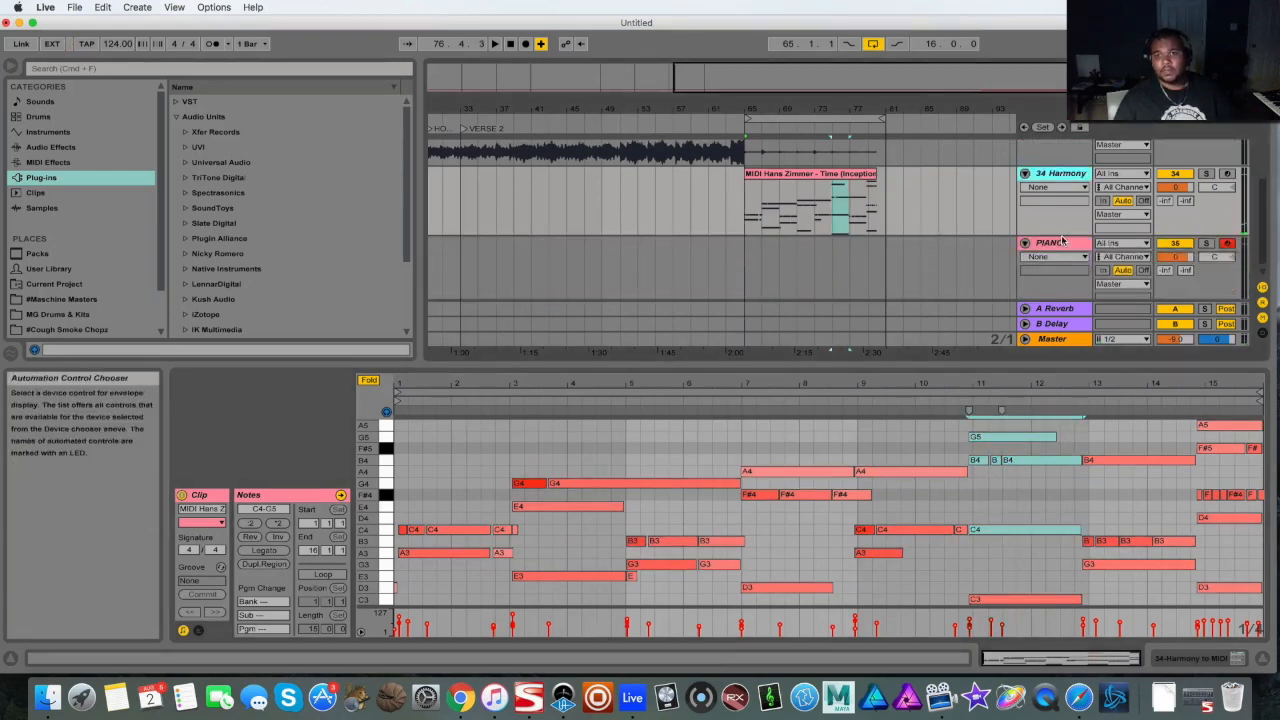
left_click(1058, 246)
left_click_drag(590, 89, 786, 56)
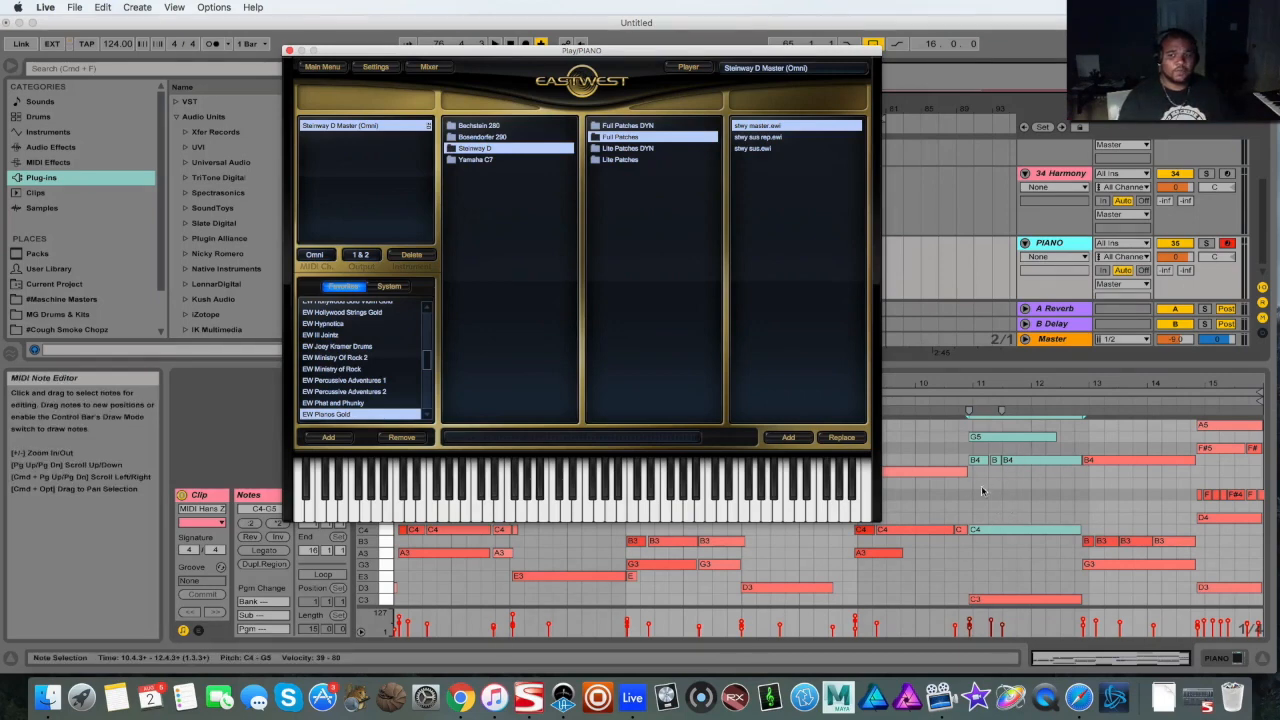
- Close the Play instrument window and select the harmony clip's D3 to A4 notes across its first eight bars
left_click(289, 50)
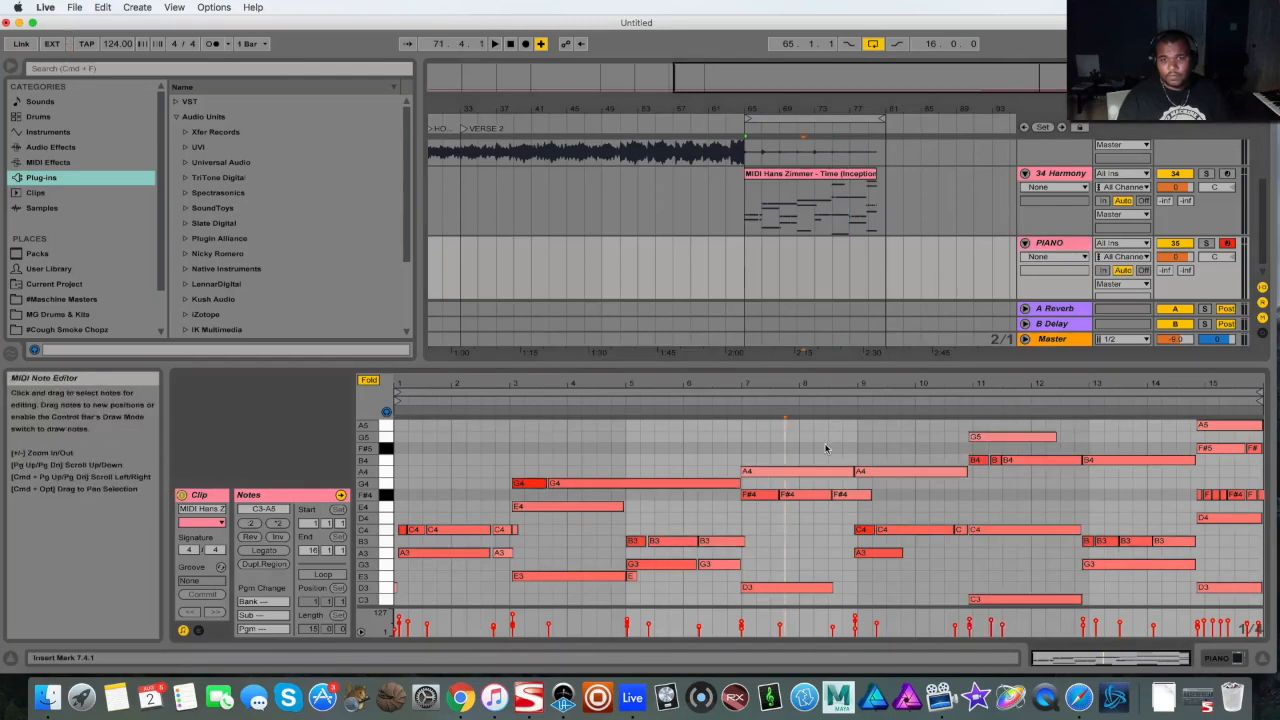
left_click_drag(836, 432, 396, 598)
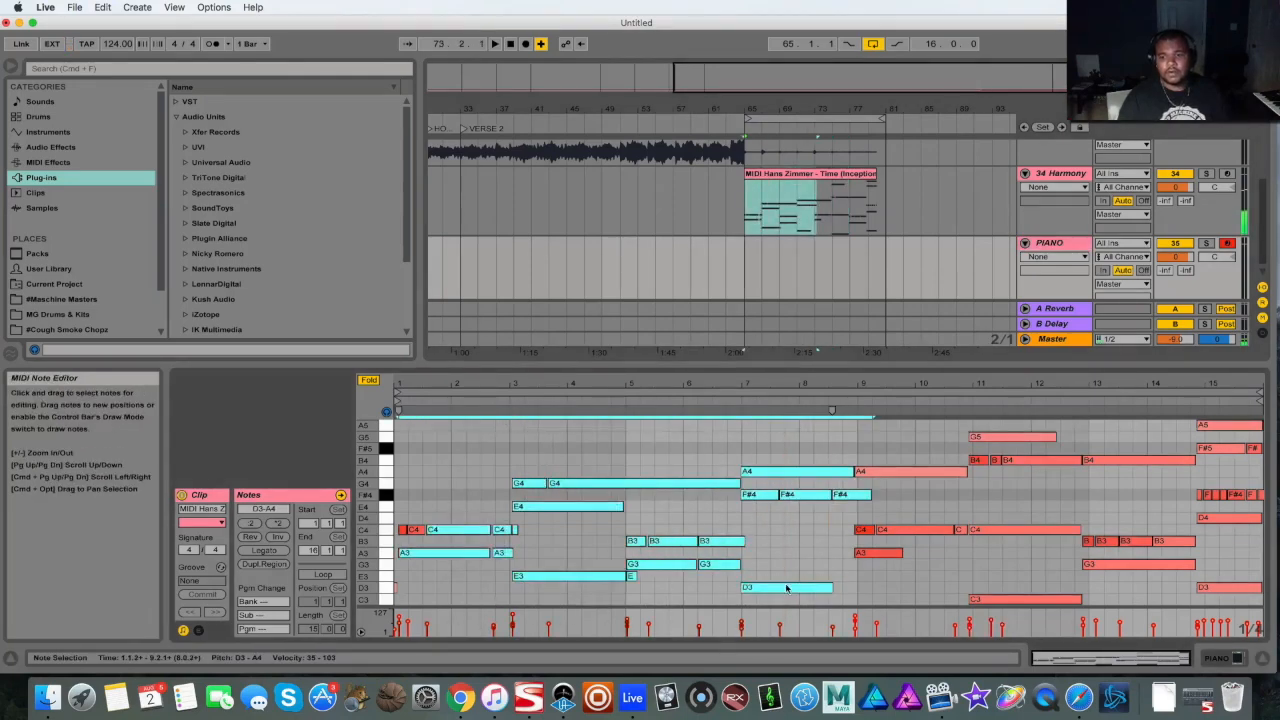
- Switch to the scales-chords.com Scale Finder in Safari and search for scales containing C, A, E, G, B, F#/Gb and D
left_click(1078, 697)
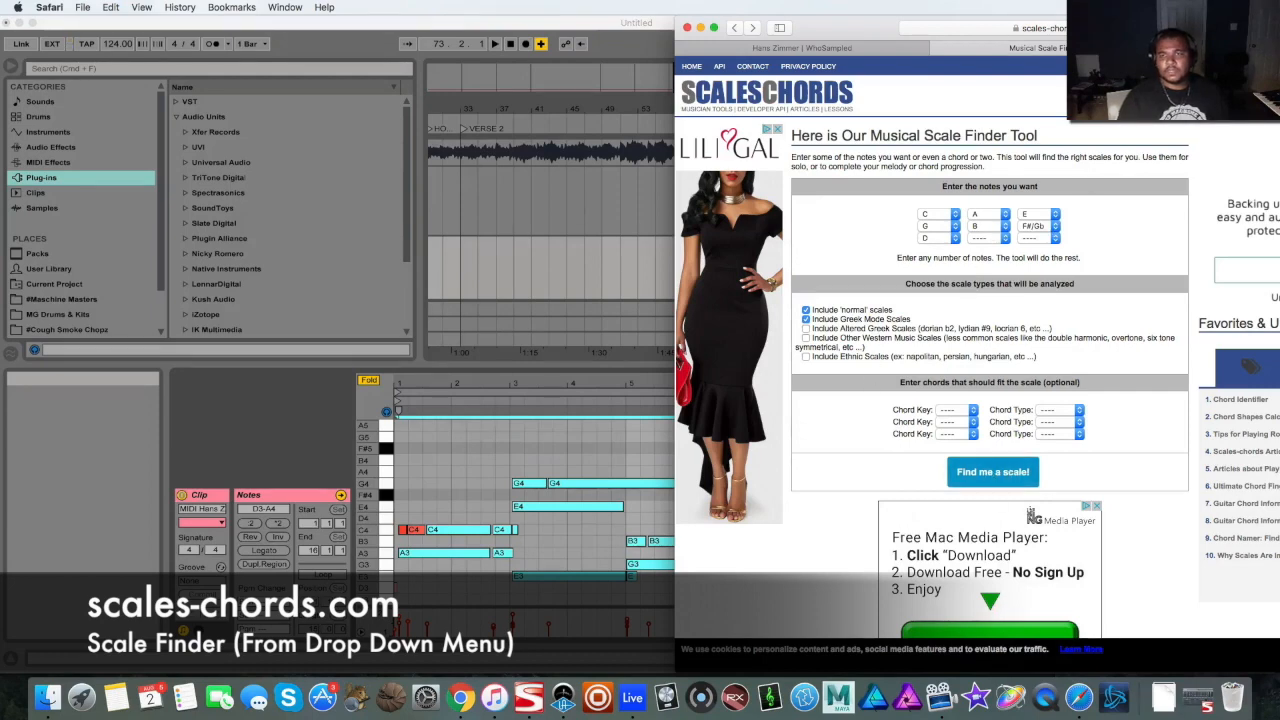
left_click_drag(1058, 30, 958, 30)
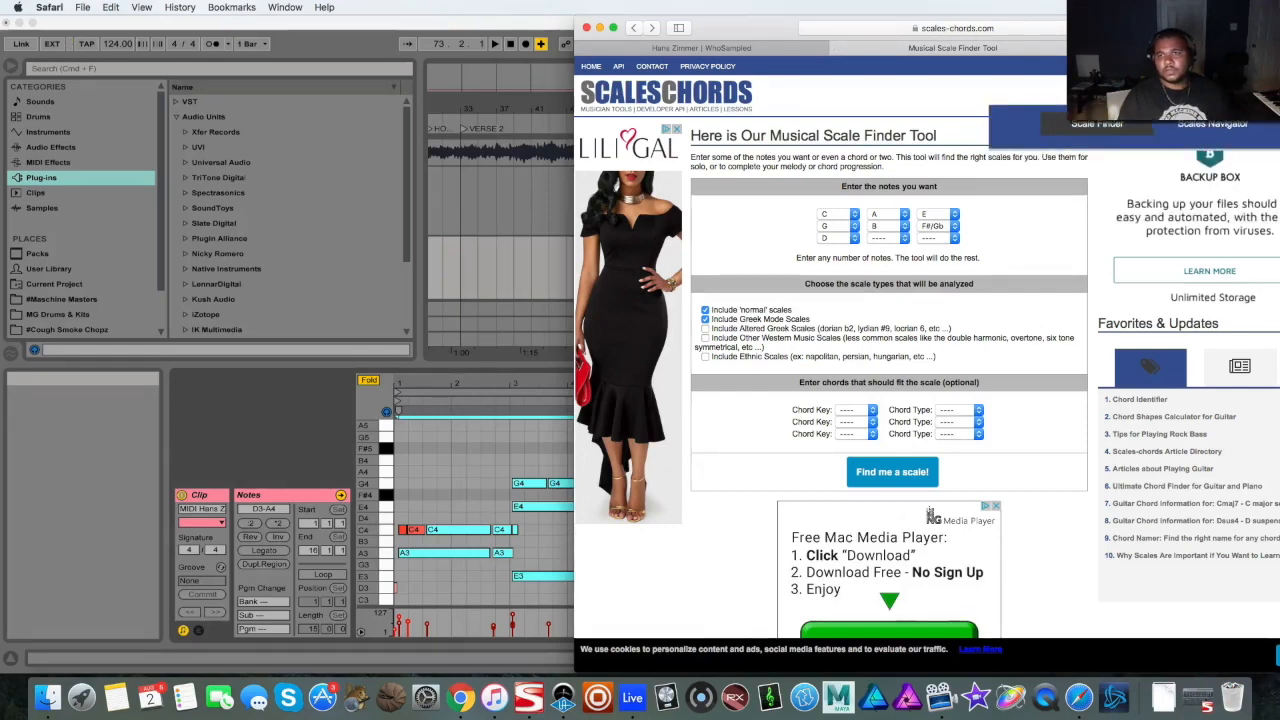
left_click(880, 238)
left_click(891, 240)
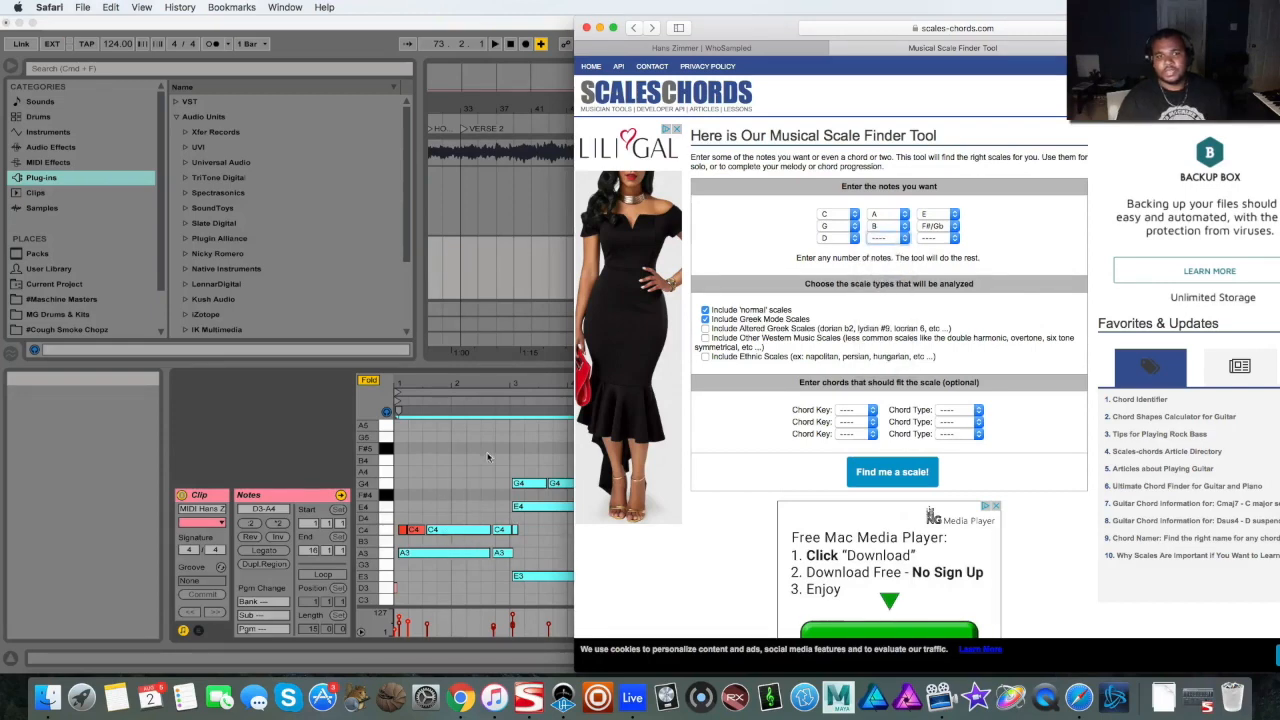
left_click(921, 478)
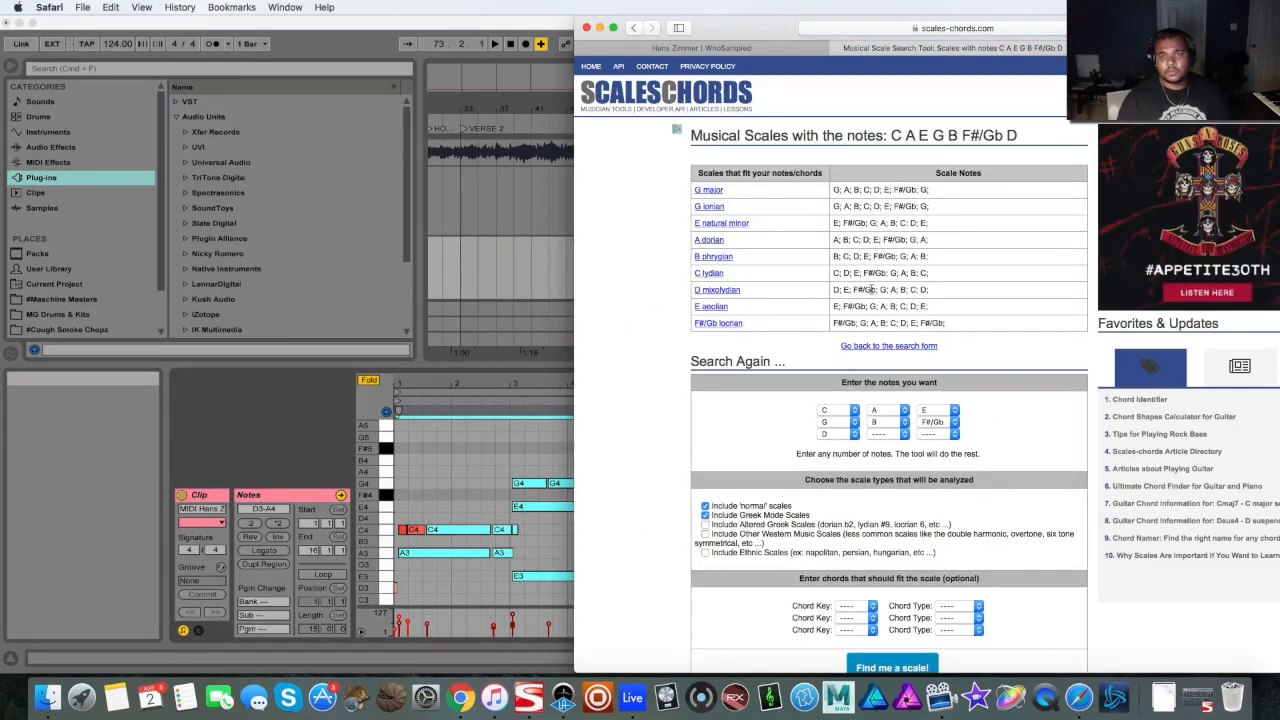
- Examine the G major row's scale notes beside the clip, and return to the harmony notes in Ableton Live
left_click_drag(780, 195, 824, 195)
left_click(824, 200)
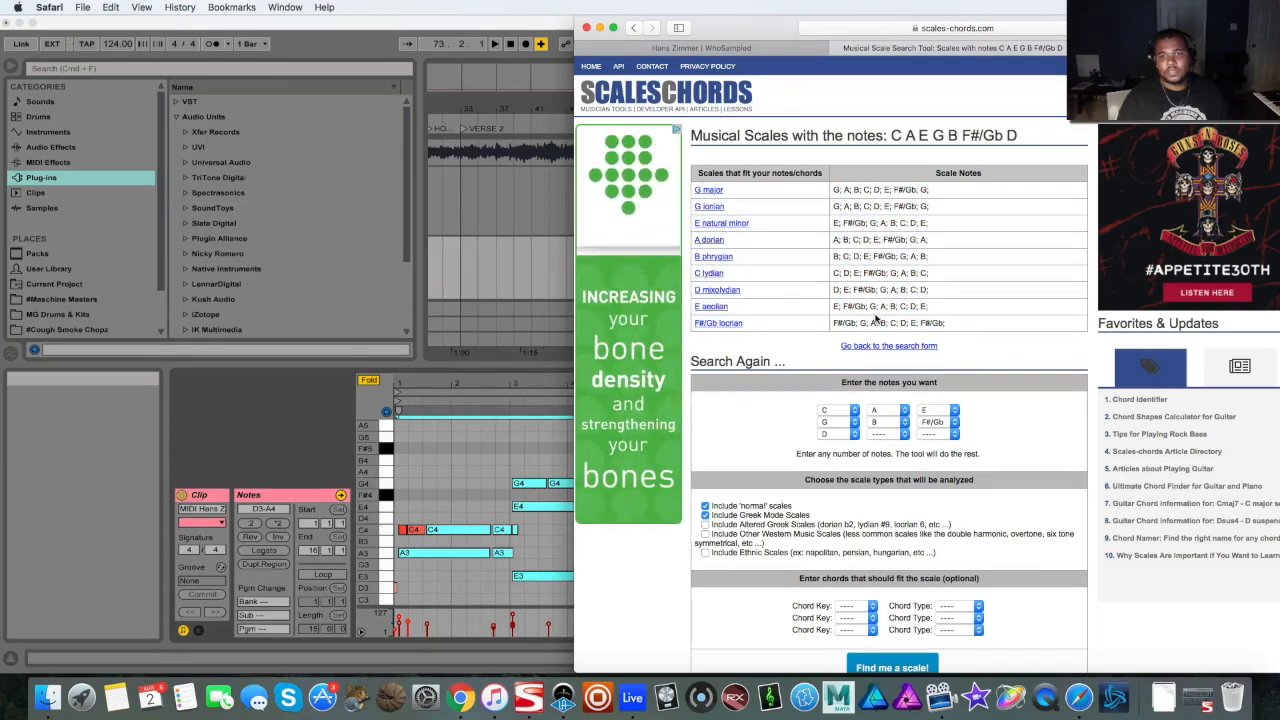
left_click_drag(732, 20, 912, 11)
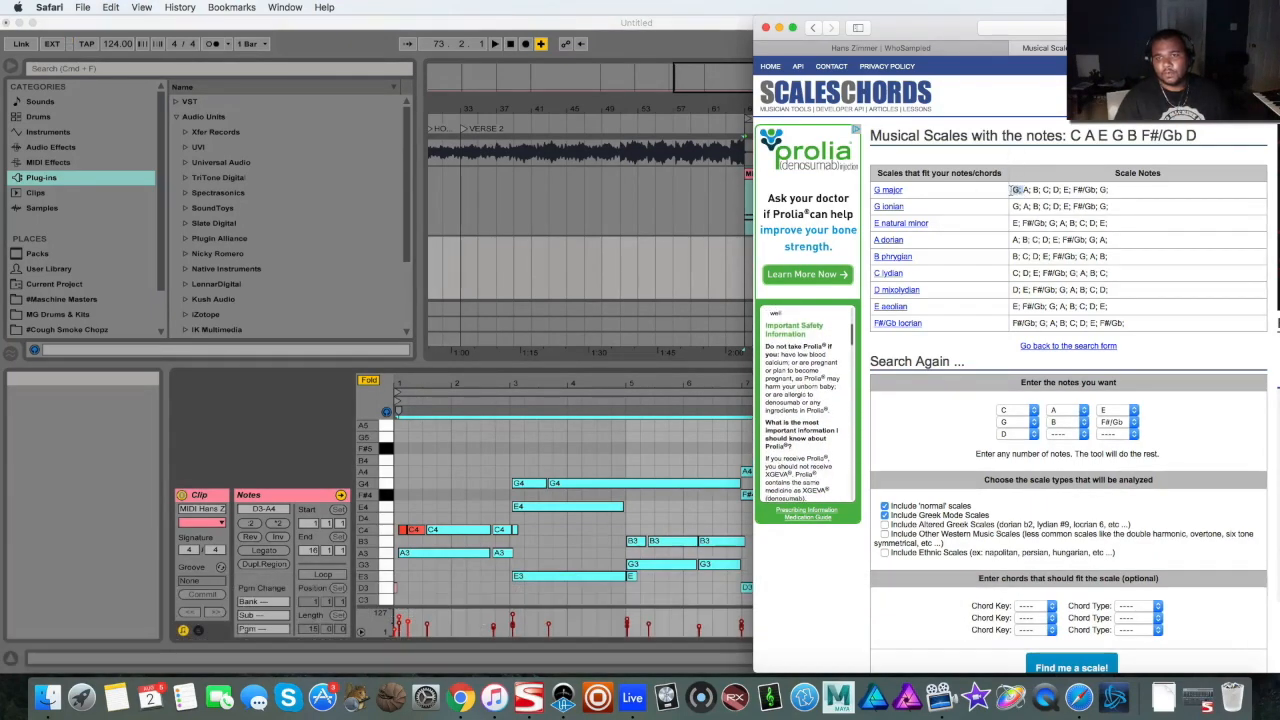
left_click_drag(1053, 189, 905, 190)
left_click(1055, 189)
left_click(613, 476)
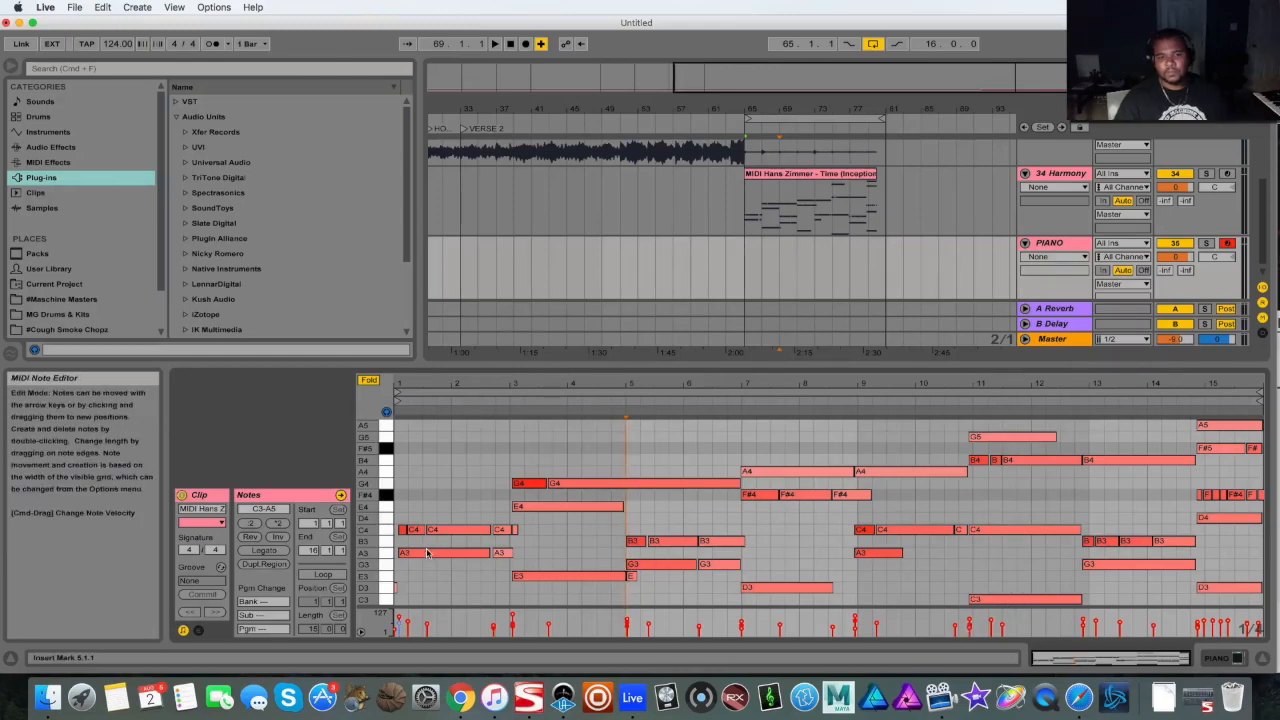
- Return to the scale results in Safari and mark the notes A, E and G in the E natural minor row
left_click(1079, 698)
left_click(1052, 221)
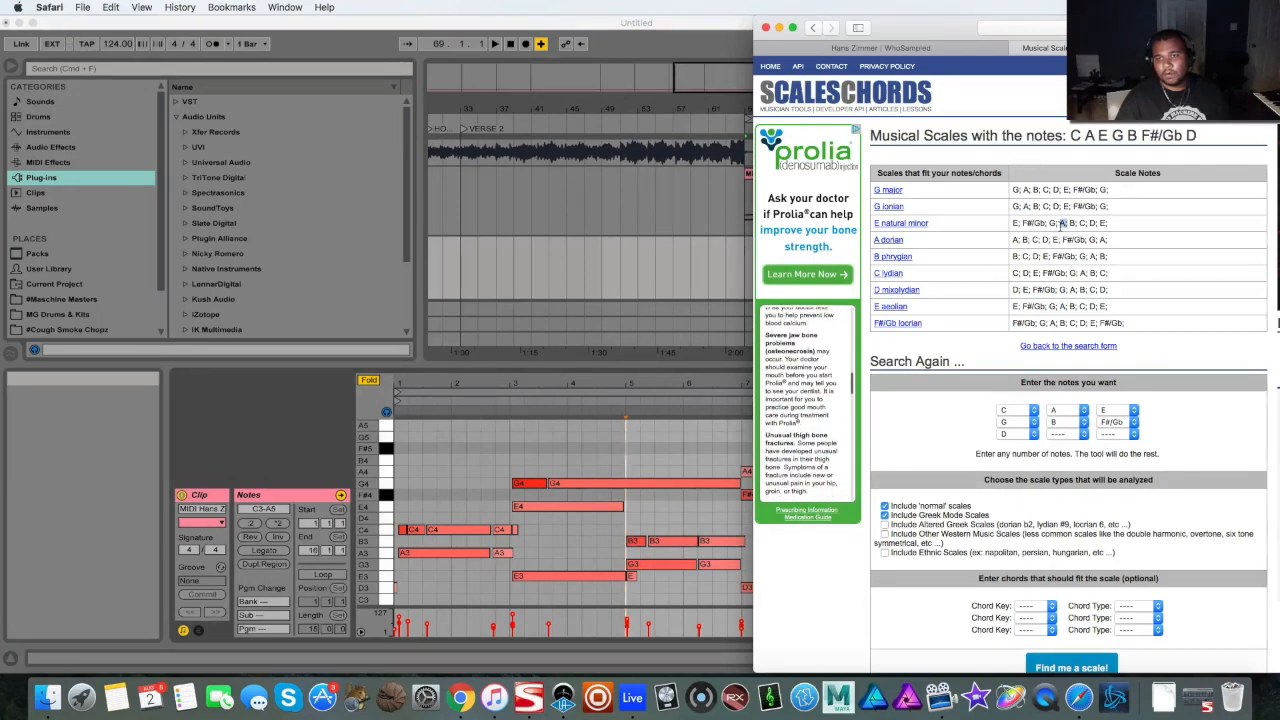
double_click(1015, 223)
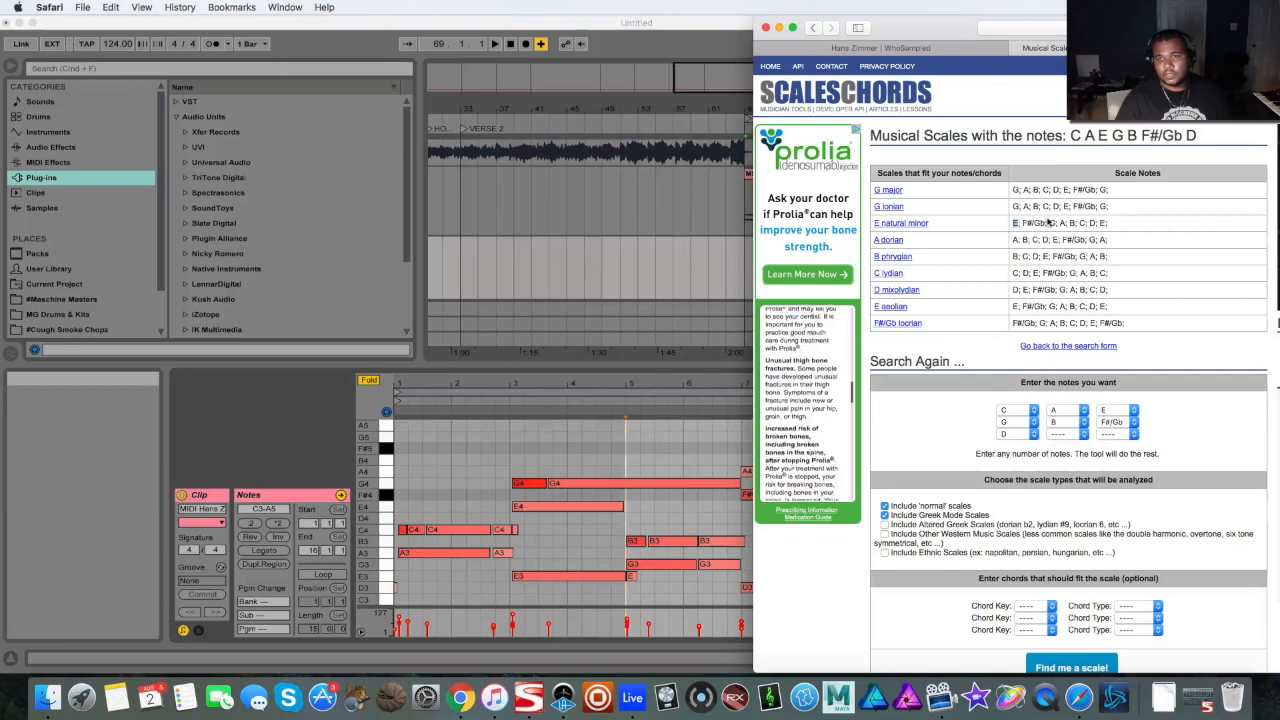
left_click(1056, 223)
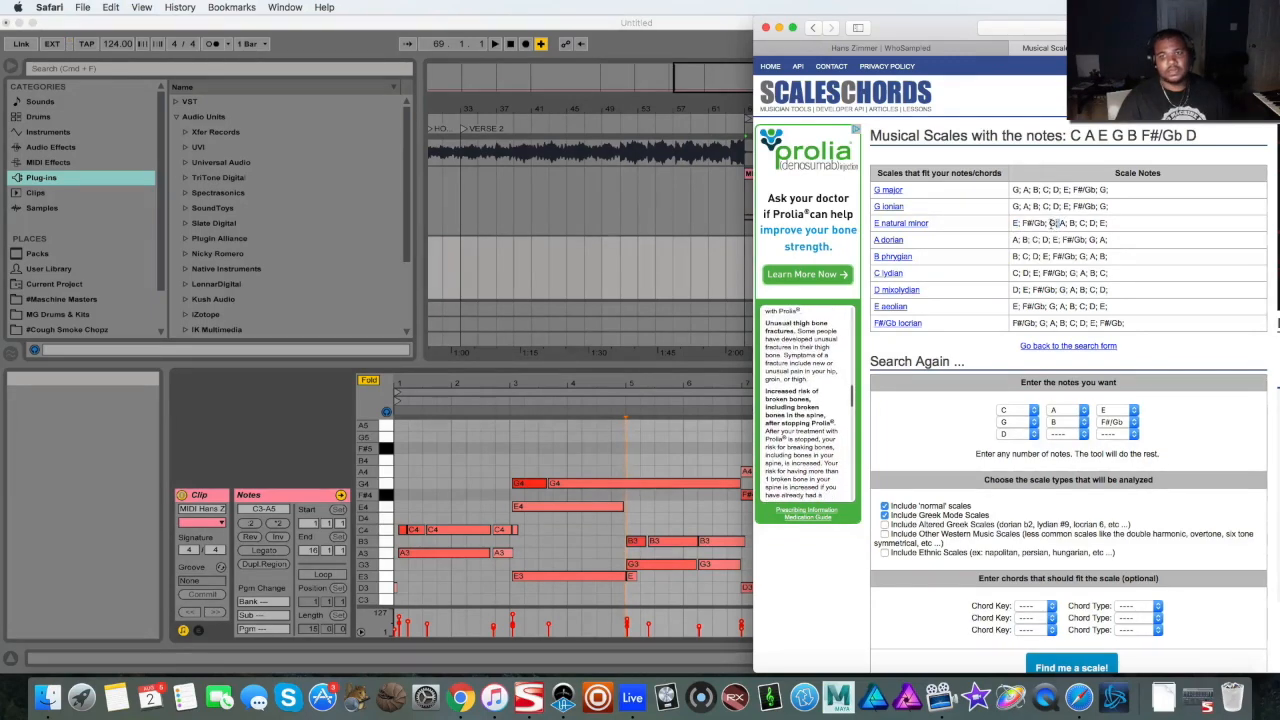
double_click(1052, 223)
left_click(976, 248)
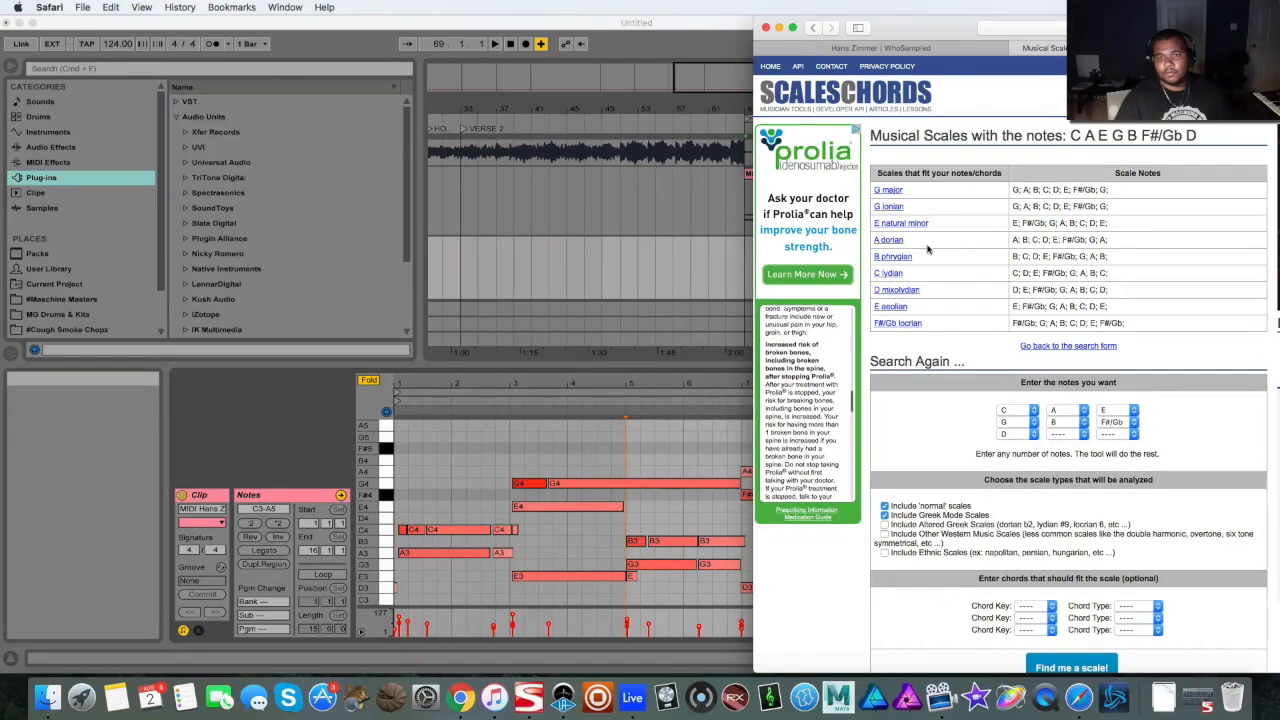
- Mark the notes A, E, D and G in the A dorian row to count their scale degrees
double_click(1016, 240)
double_click(1055, 240)
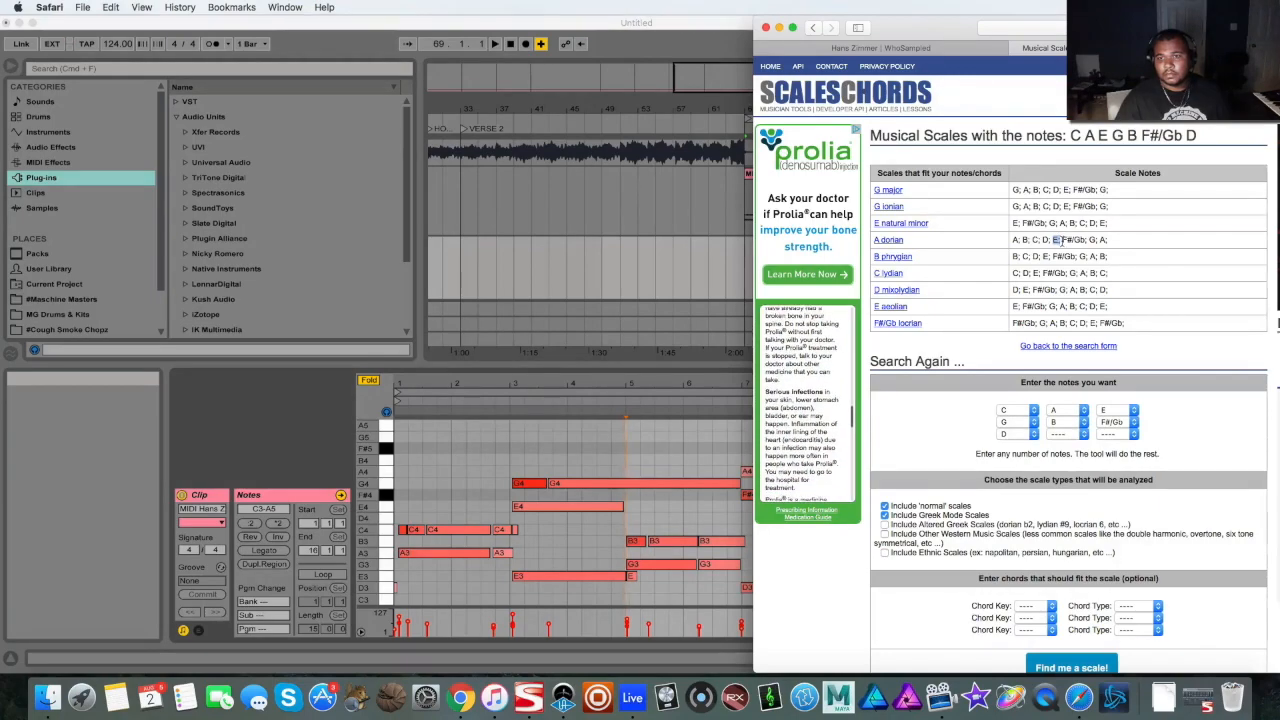
double_click(1093, 240)
left_click_drag(950, 45, 953, 15)
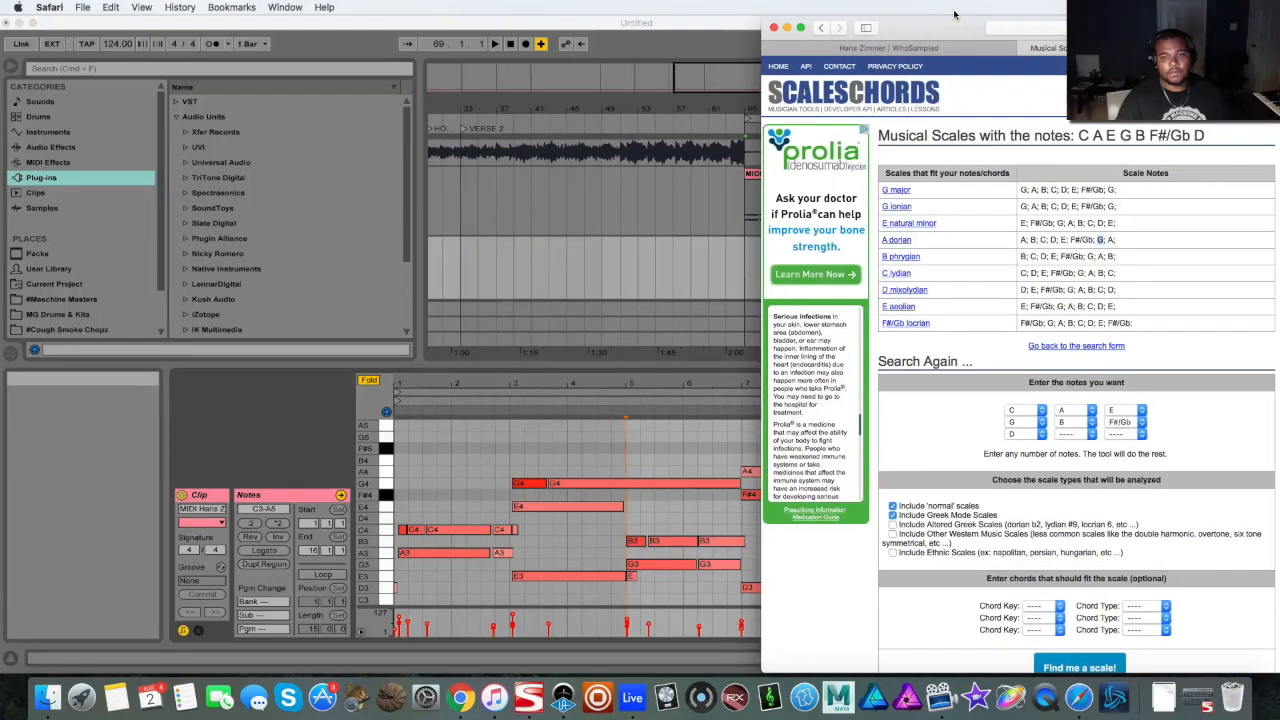
left_click(1062, 240)
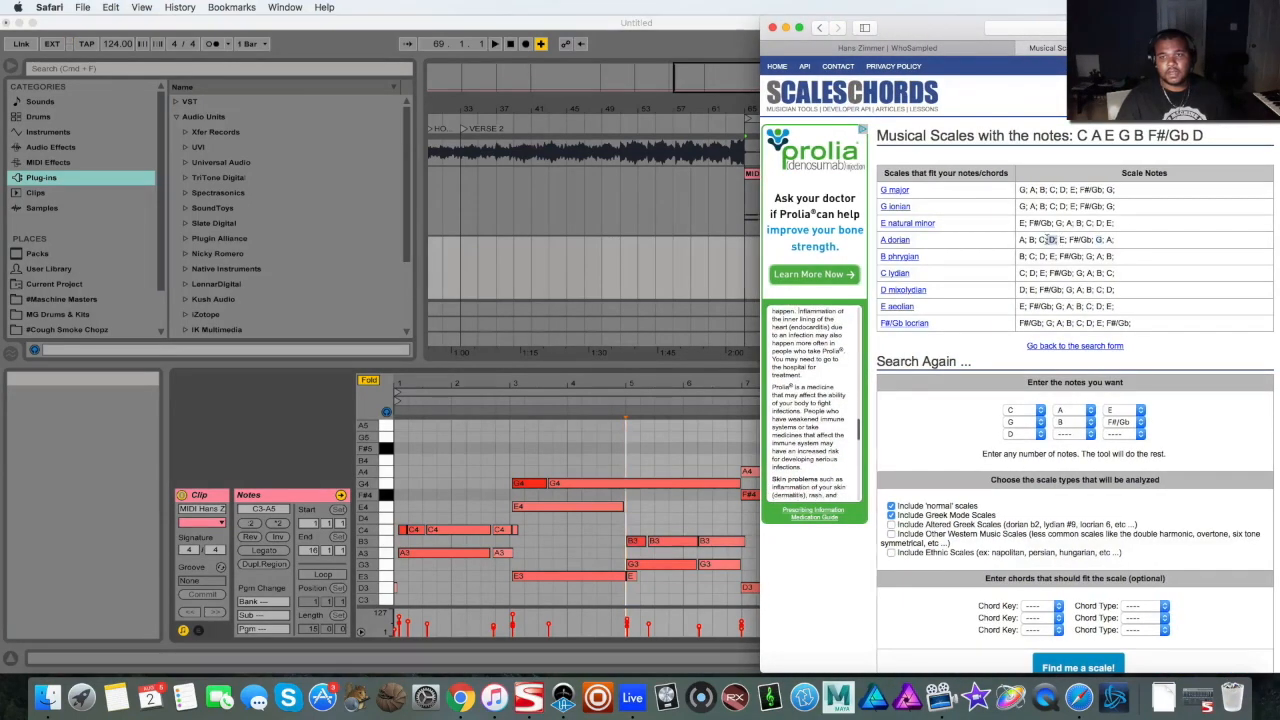
left_click_drag(1072, 236, 1019, 240)
left_click(1041, 248)
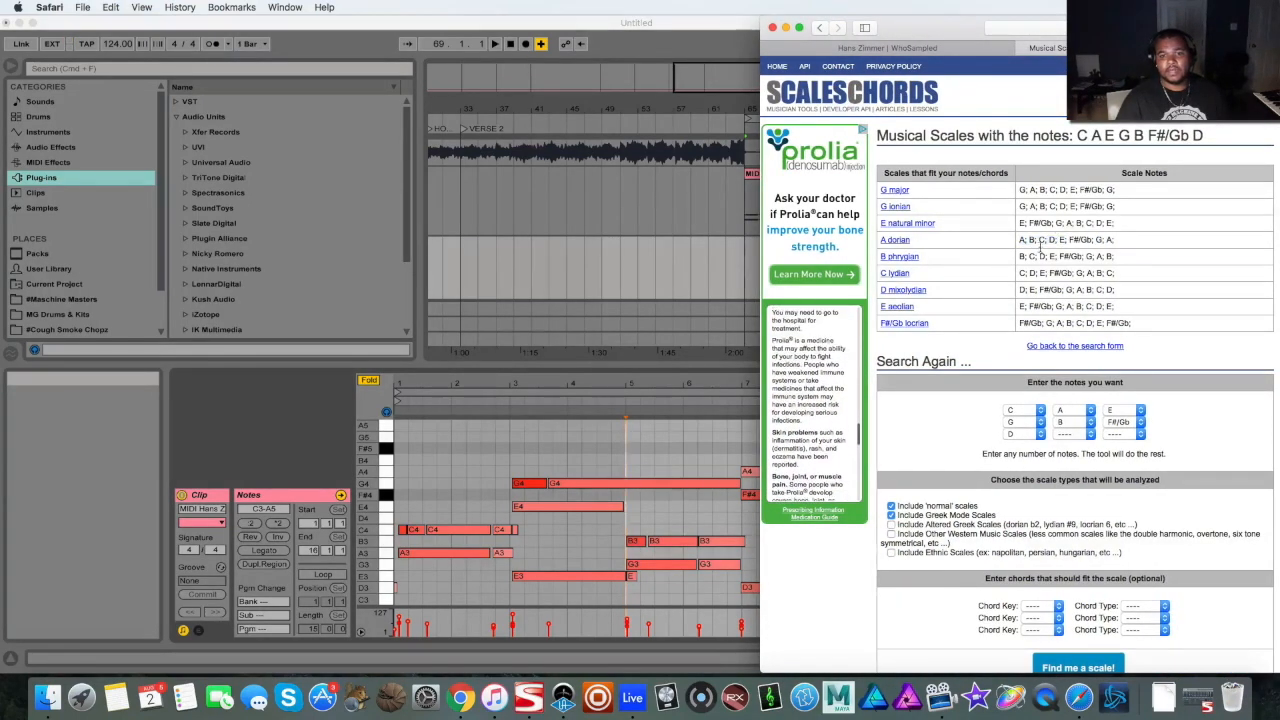
double_click(1098, 240)
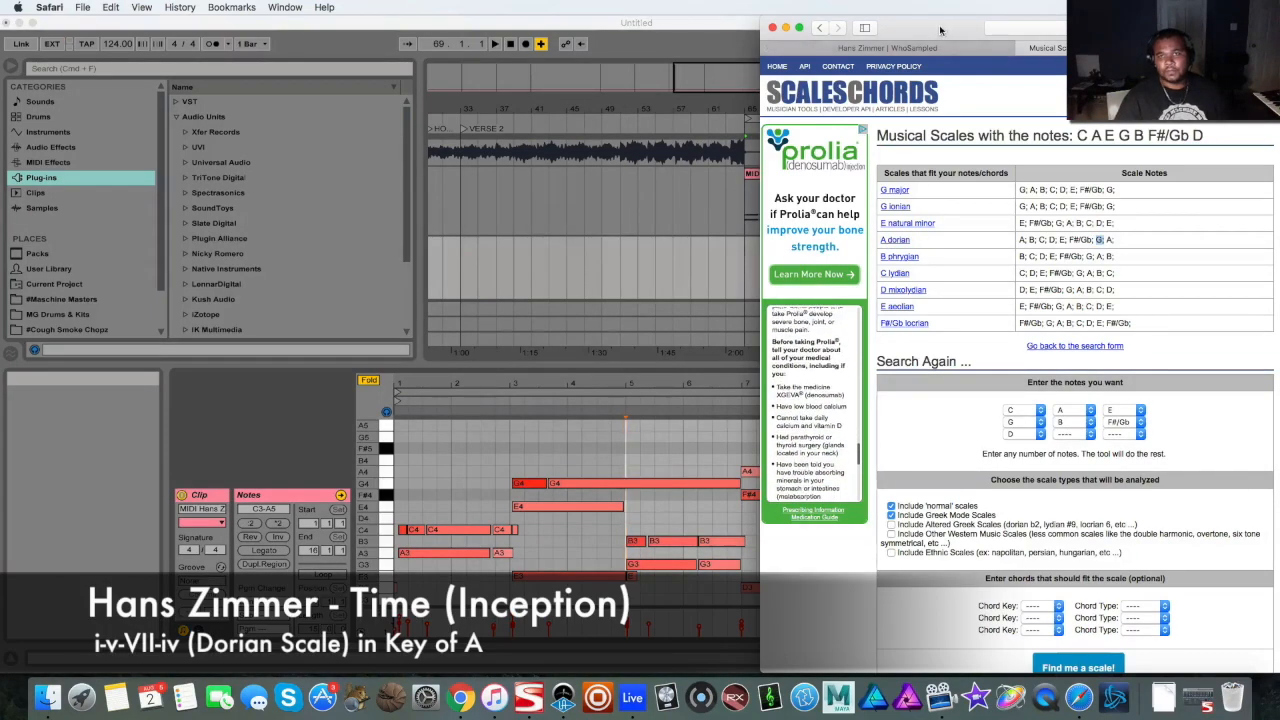
- Compare the Circle of Fifths page with the scale results, highlighting the A dorian row
left_click_drag(940, 30, 710, 30)
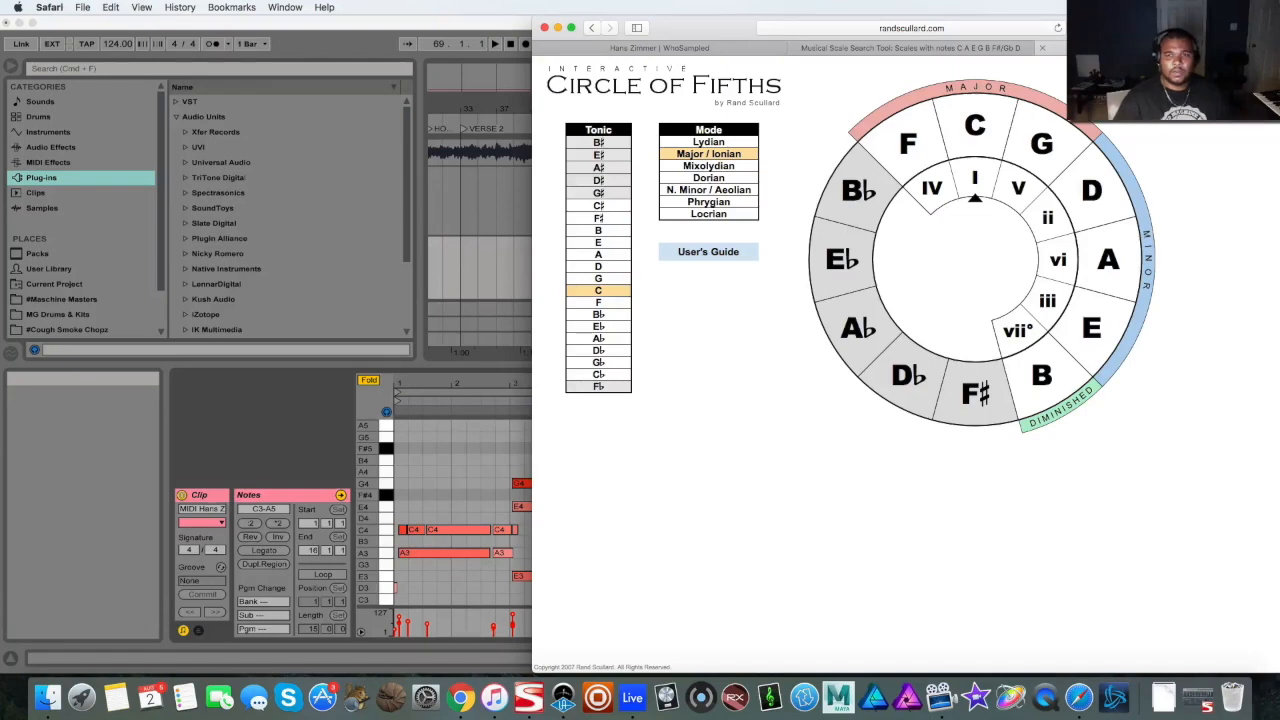
left_click(935, 48)
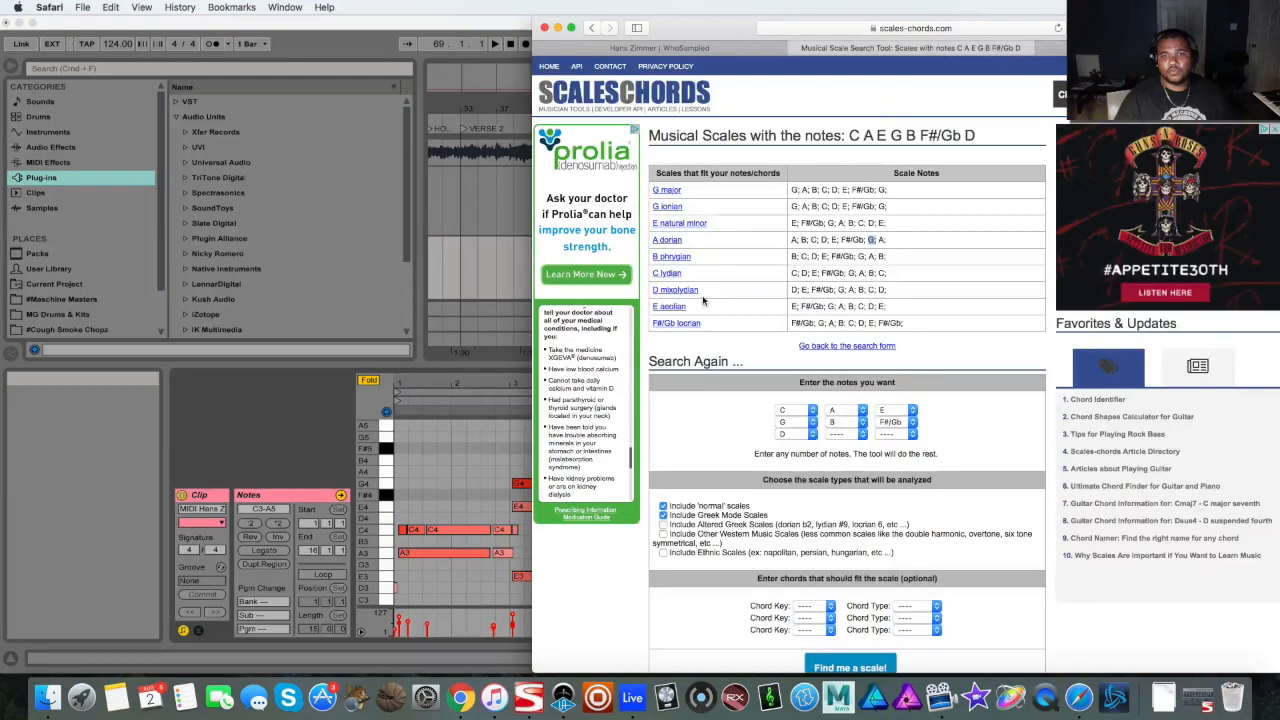
left_click_drag(693, 258, 651, 241)
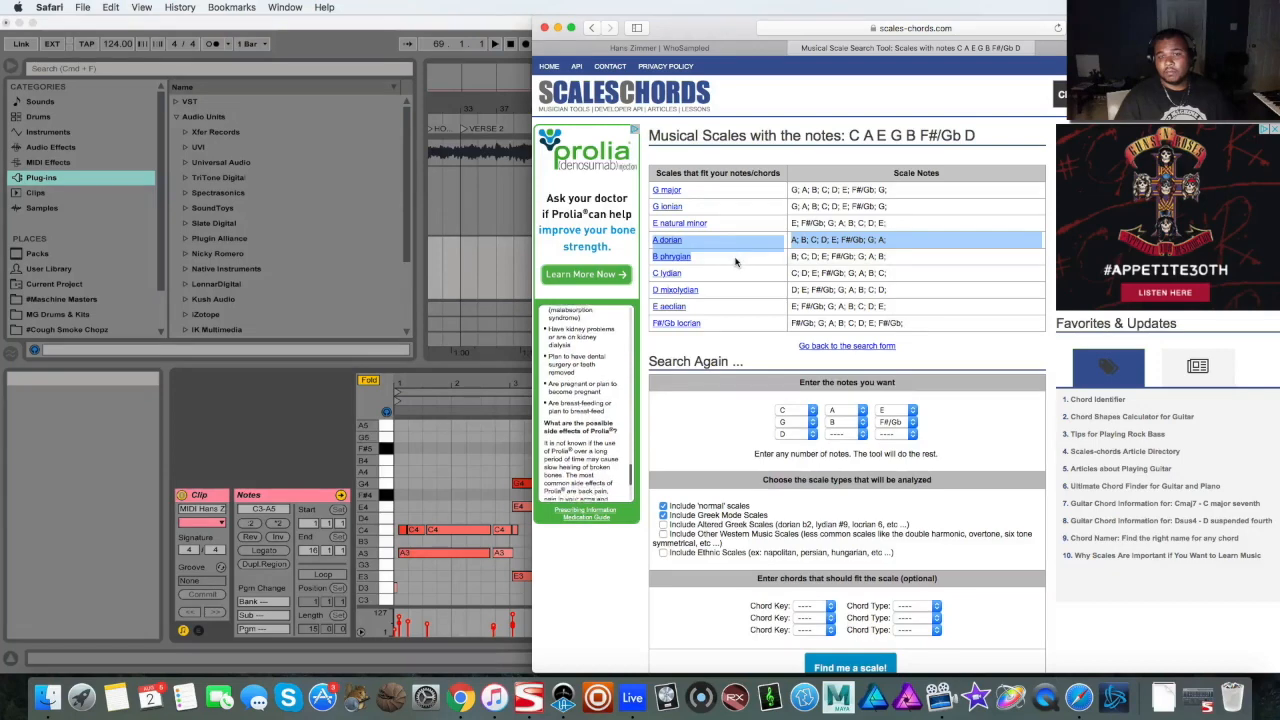
key("super+bracketleft")
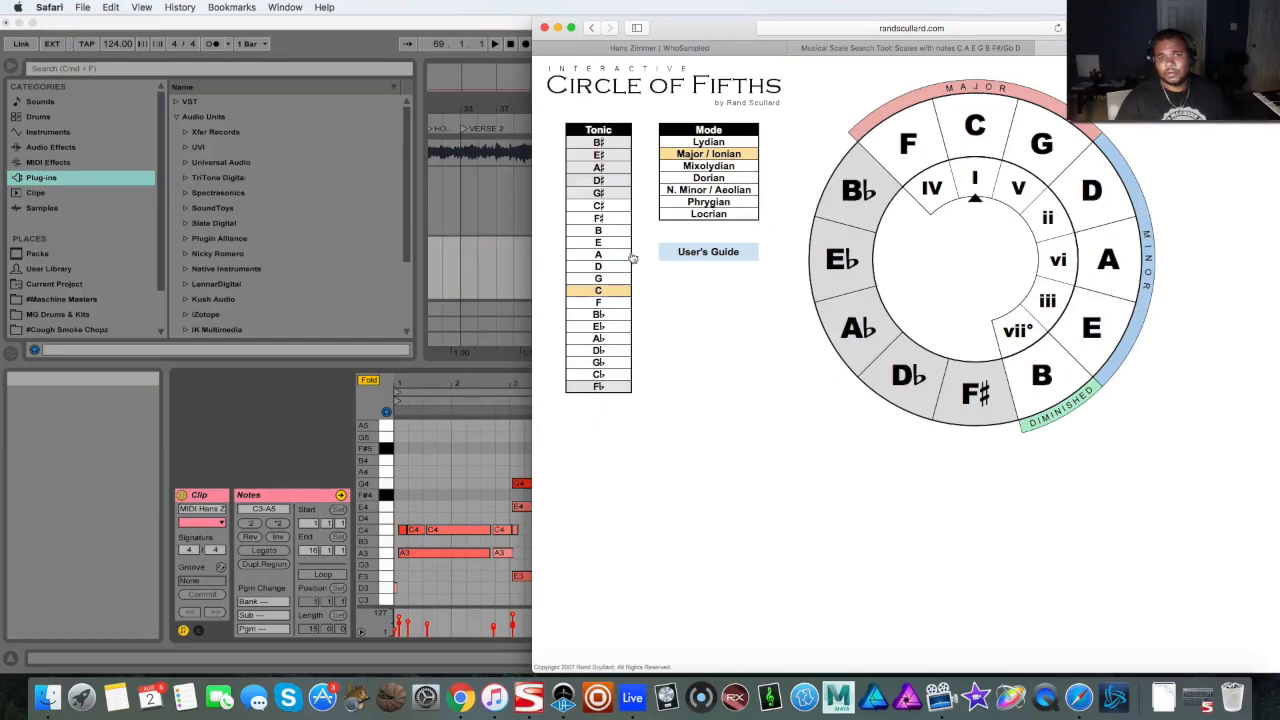
left_click(918, 47)
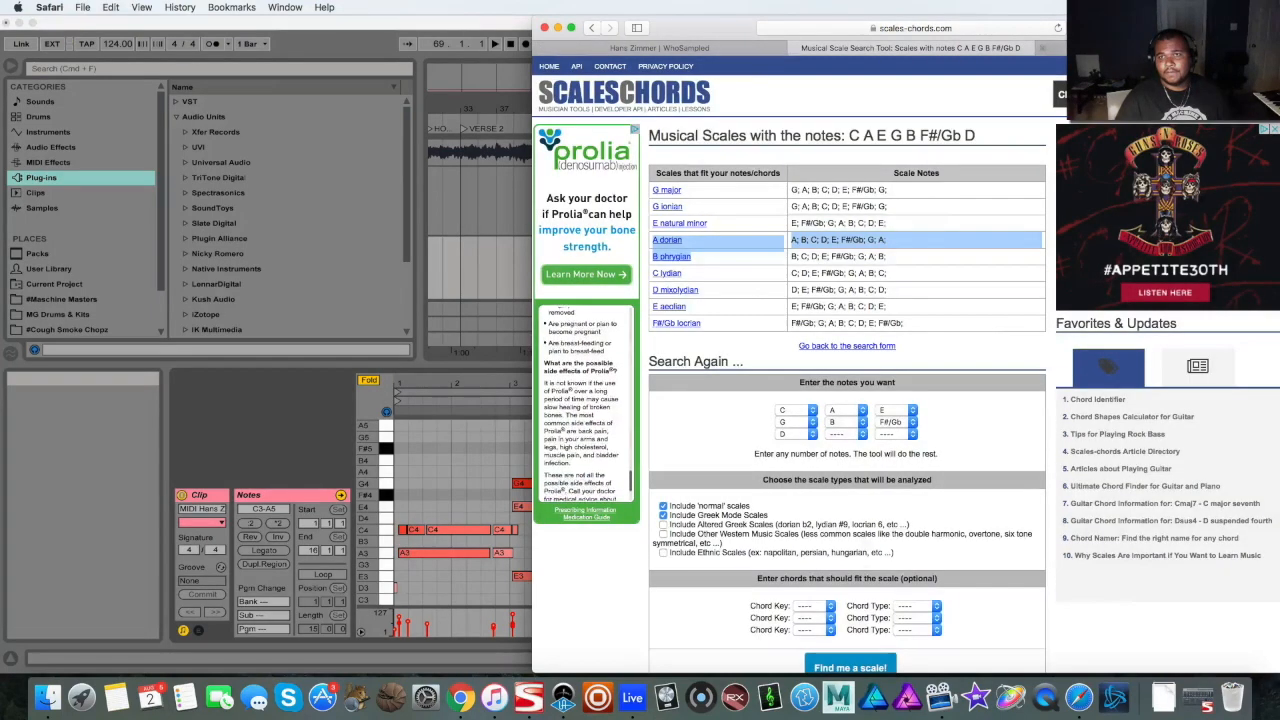
- Set the interactive Circle of Fifths to tonic A and Dorian mode
left_click(660, 47)
left_click(612, 257)
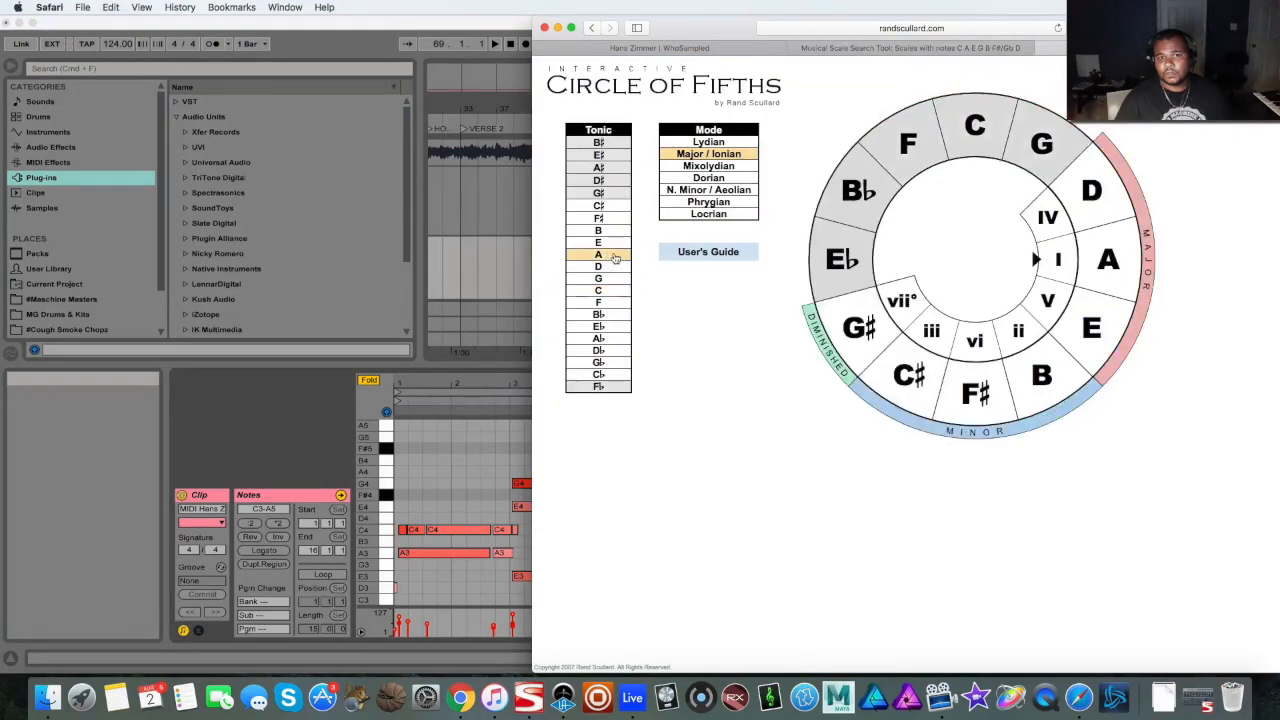
left_click(712, 180)
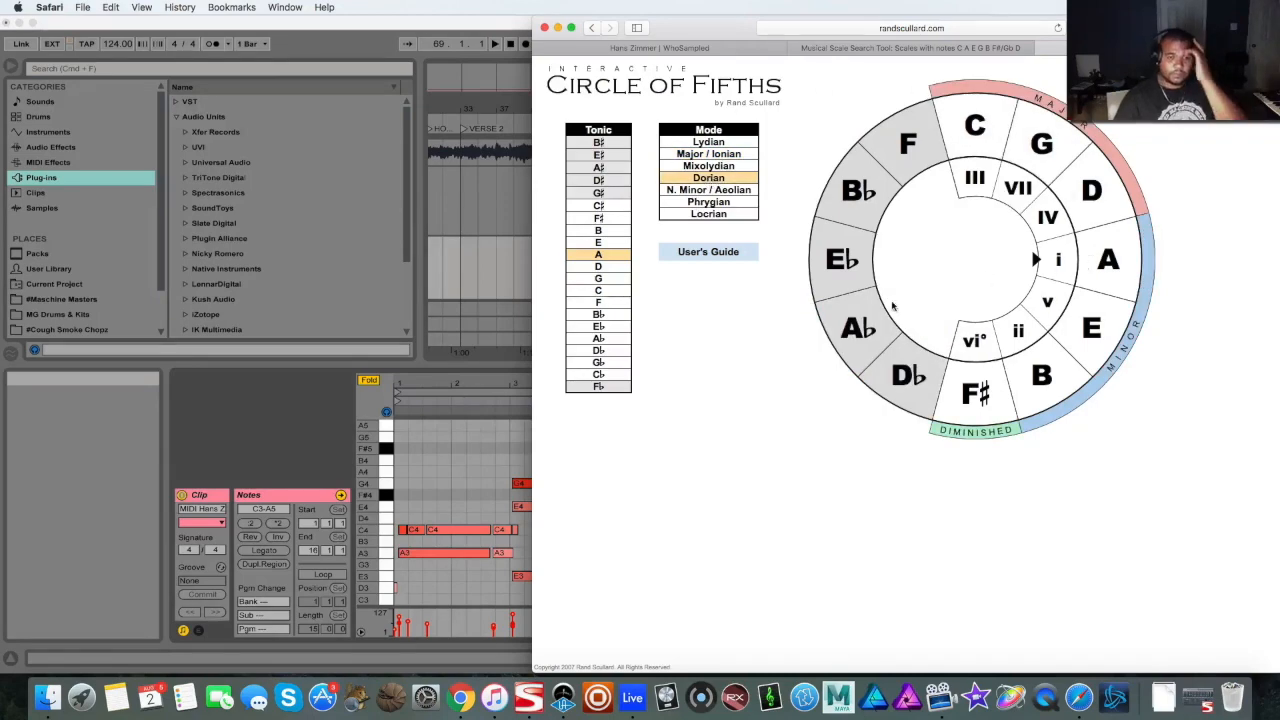
- Uncover the harmony clip to check its chord notes, and bring the Circle of Fifths page back into view
left_click_drag(725, 27, 1093, 7)
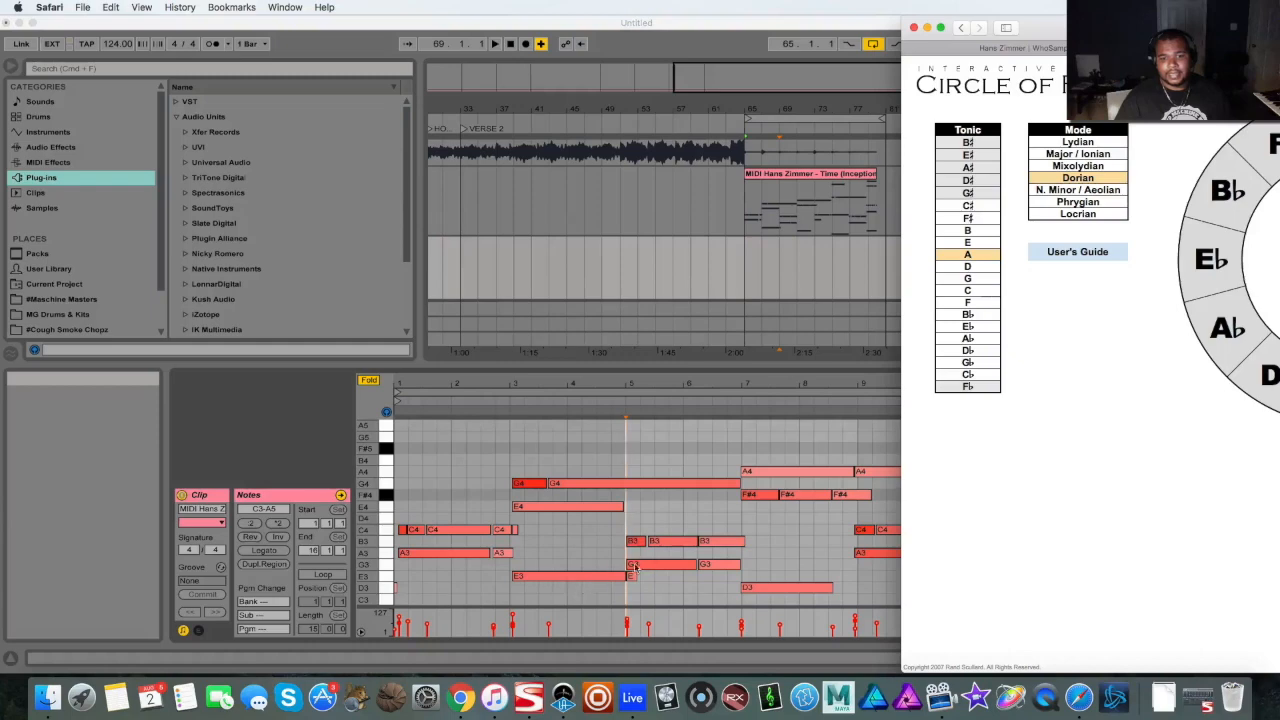
left_click(780, 596)
left_click(1079, 697)
left_click_drag(1160, 30, 844, 32)
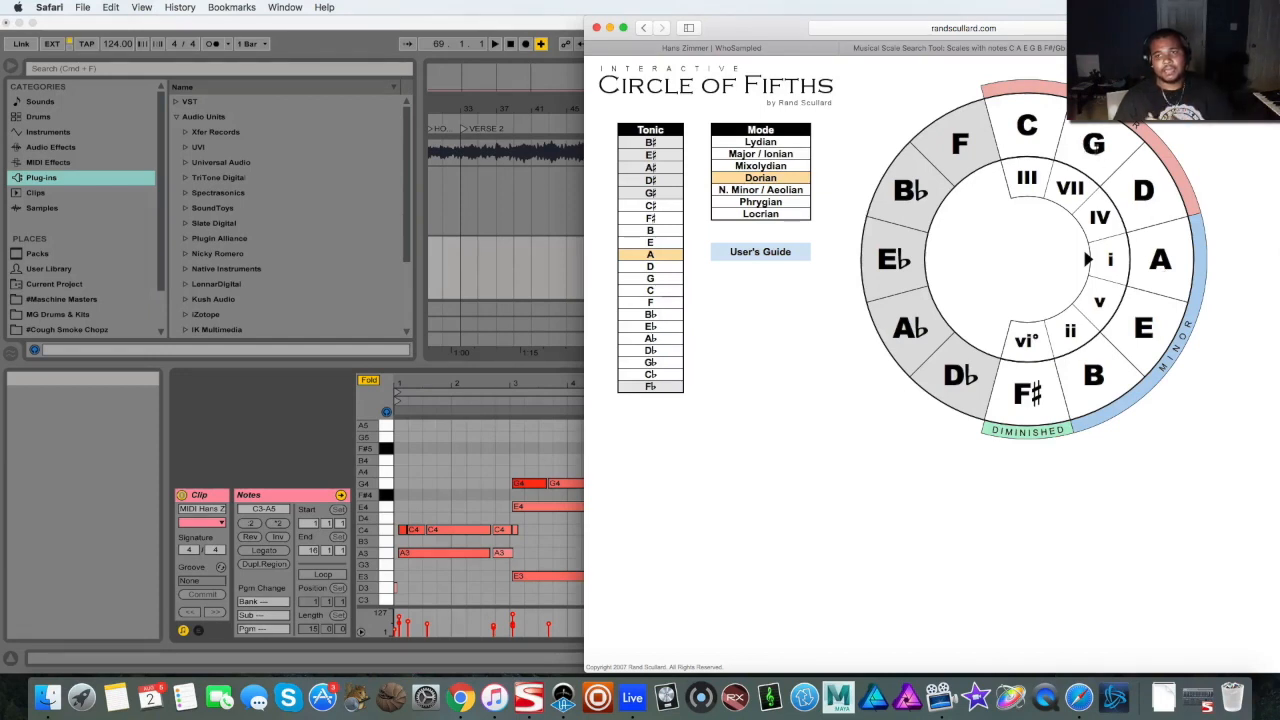
- Examine the D and E segments of the A Dorian circle and their chord numerals
double_click(1158, 193)
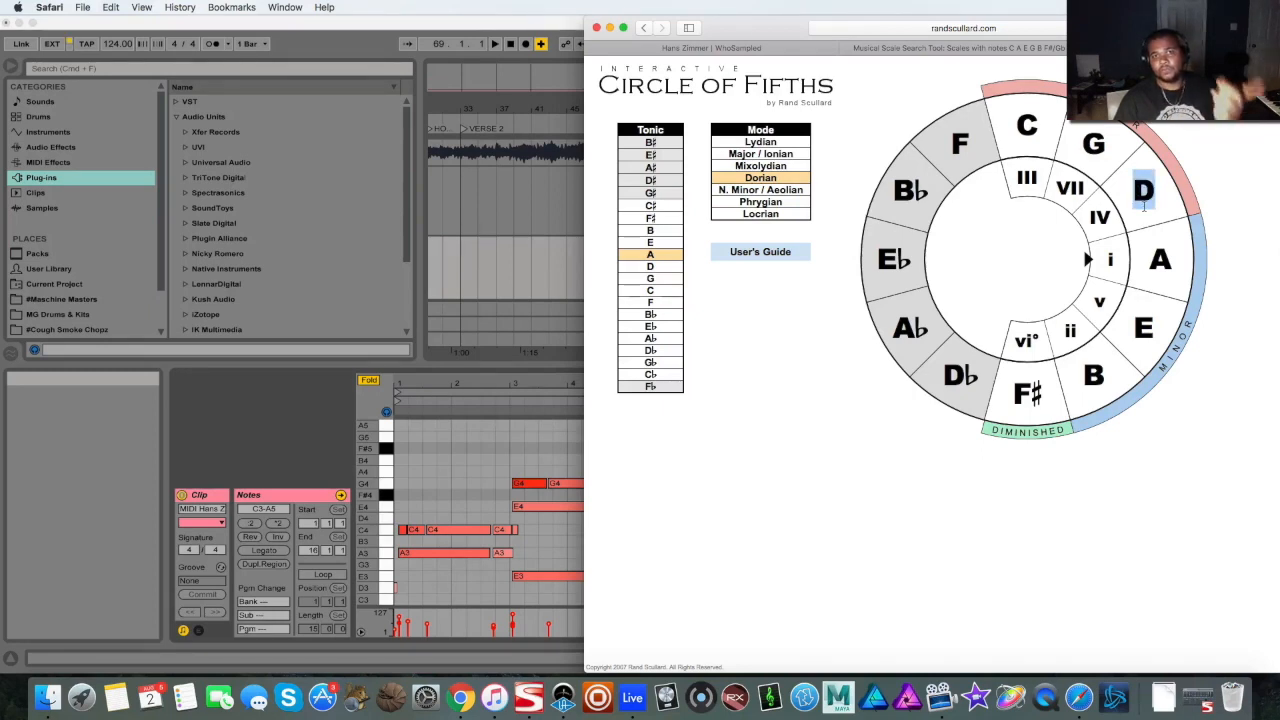
triple_click(1144, 205)
left_click(1144, 205)
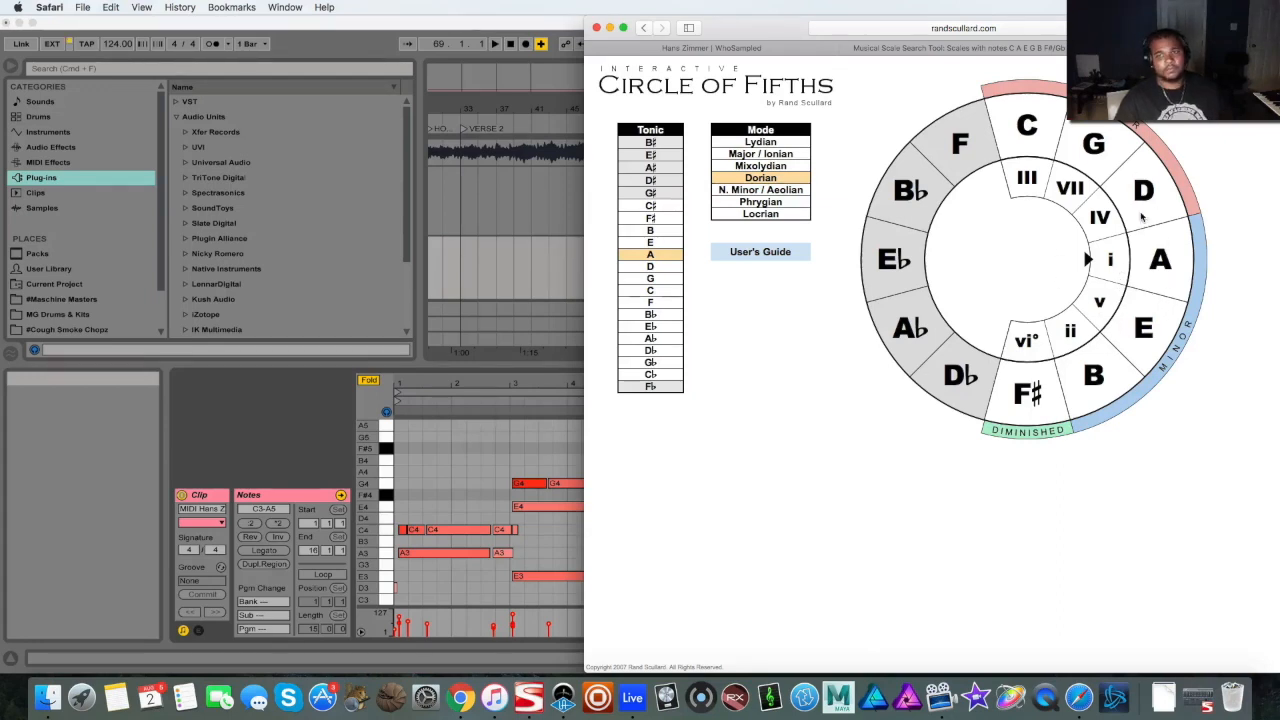
triple_click(1146, 308)
left_click(1109, 260)
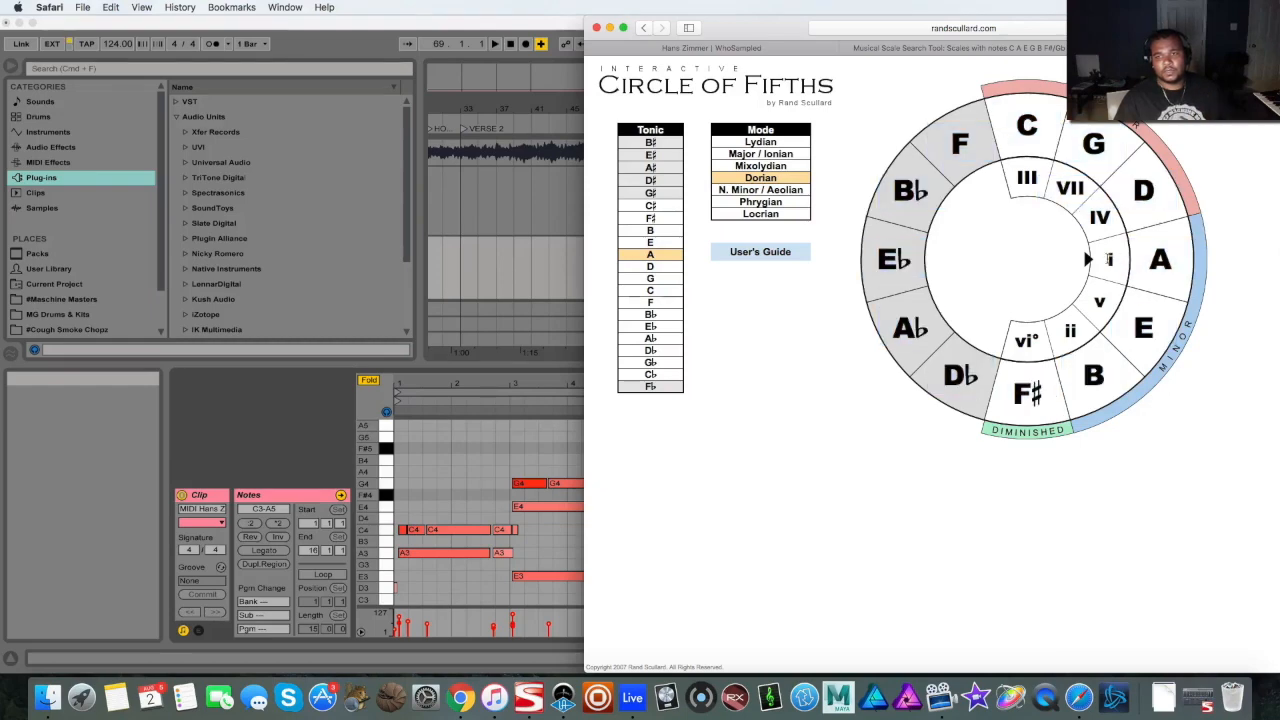
- View the Dorian circle for tonics G, F and A♭, and set the tonic back to A
left_click(640, 279)
left_click(655, 303)
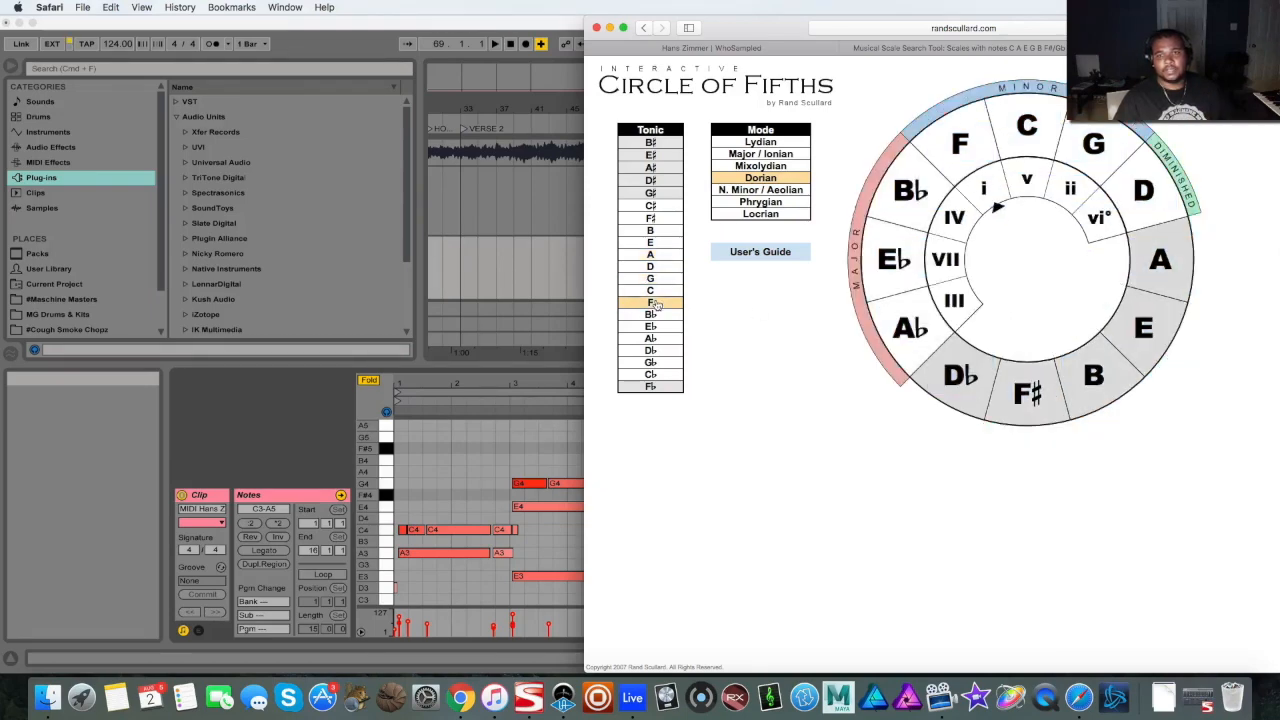
left_click(668, 338)
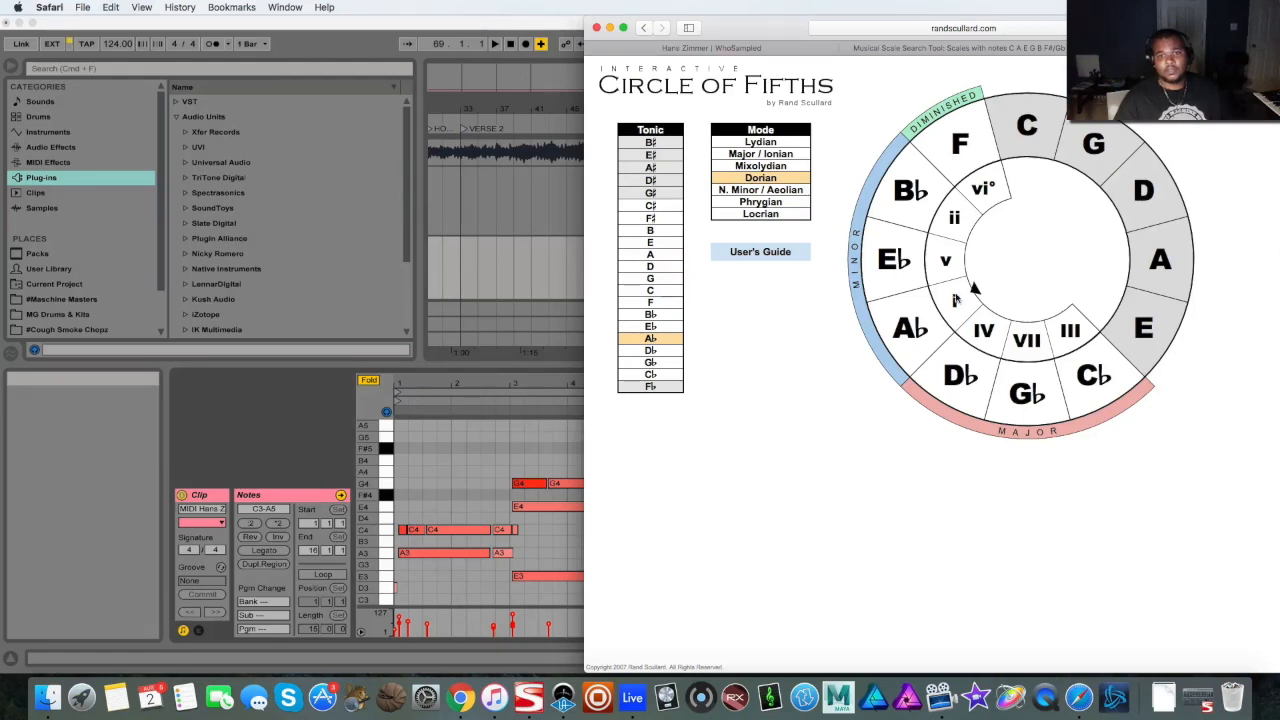
left_click(656, 256)
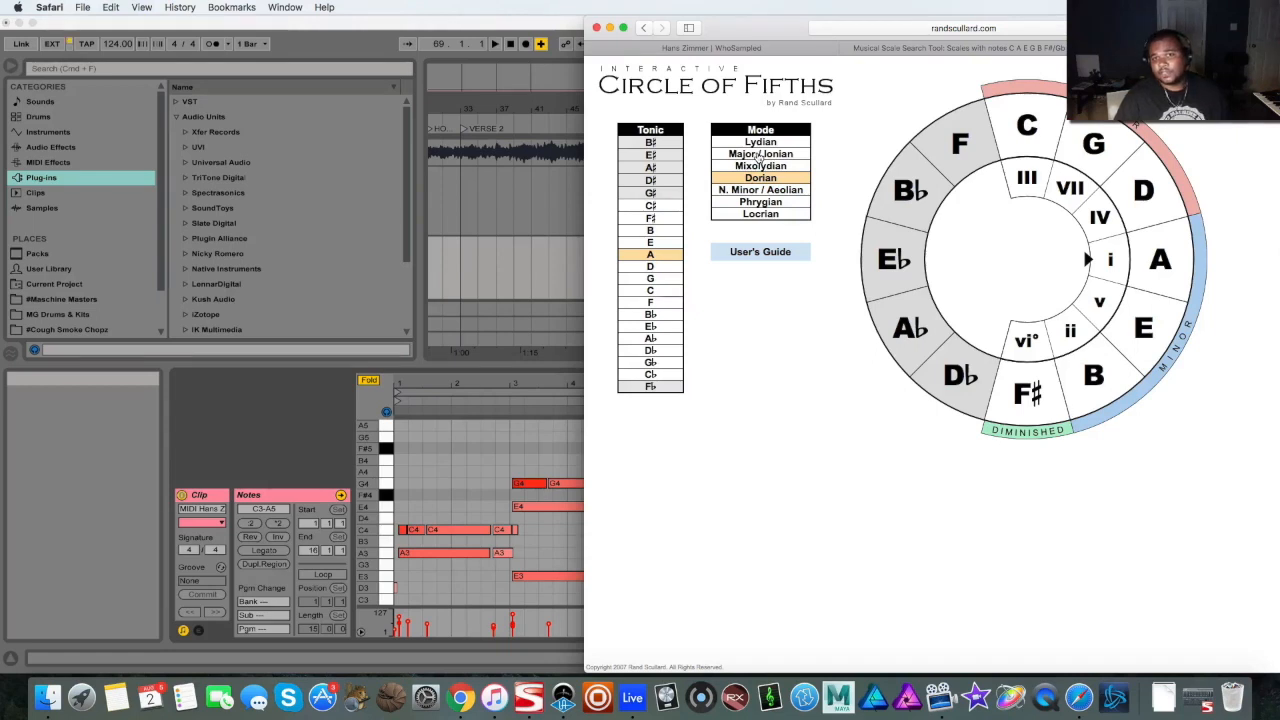
- Set the circle's mode to N. Minor / Aeolian for tonic A and highlight the D segment
left_click(762, 190)
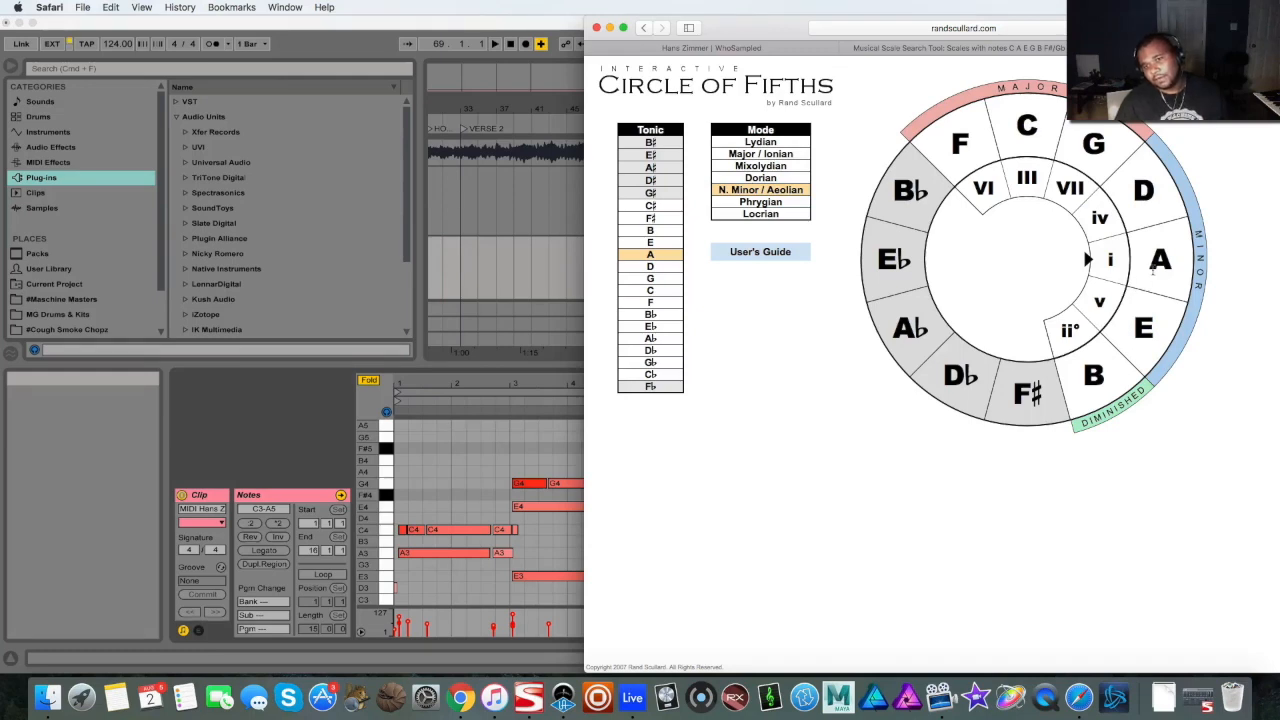
double_click(1151, 193)
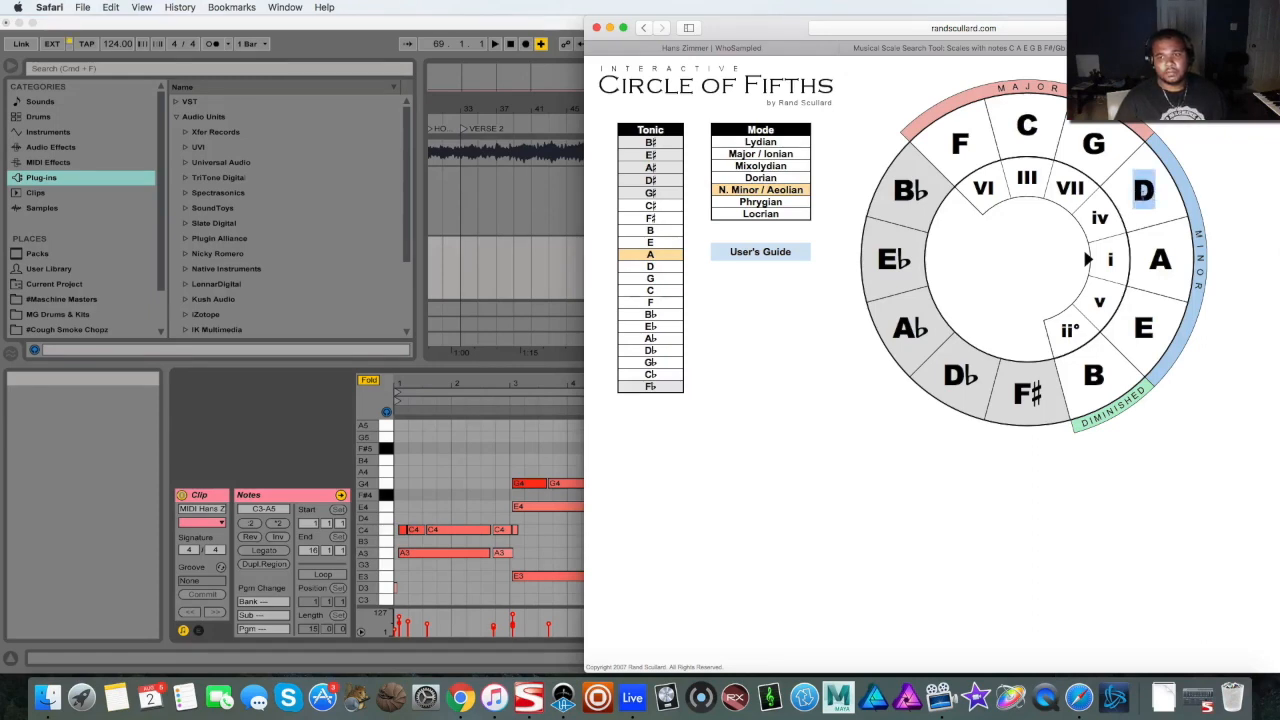
- Examine the A, C, G and D segments of the A Aeolian circle and their chord numerals
double_click(1162, 260)
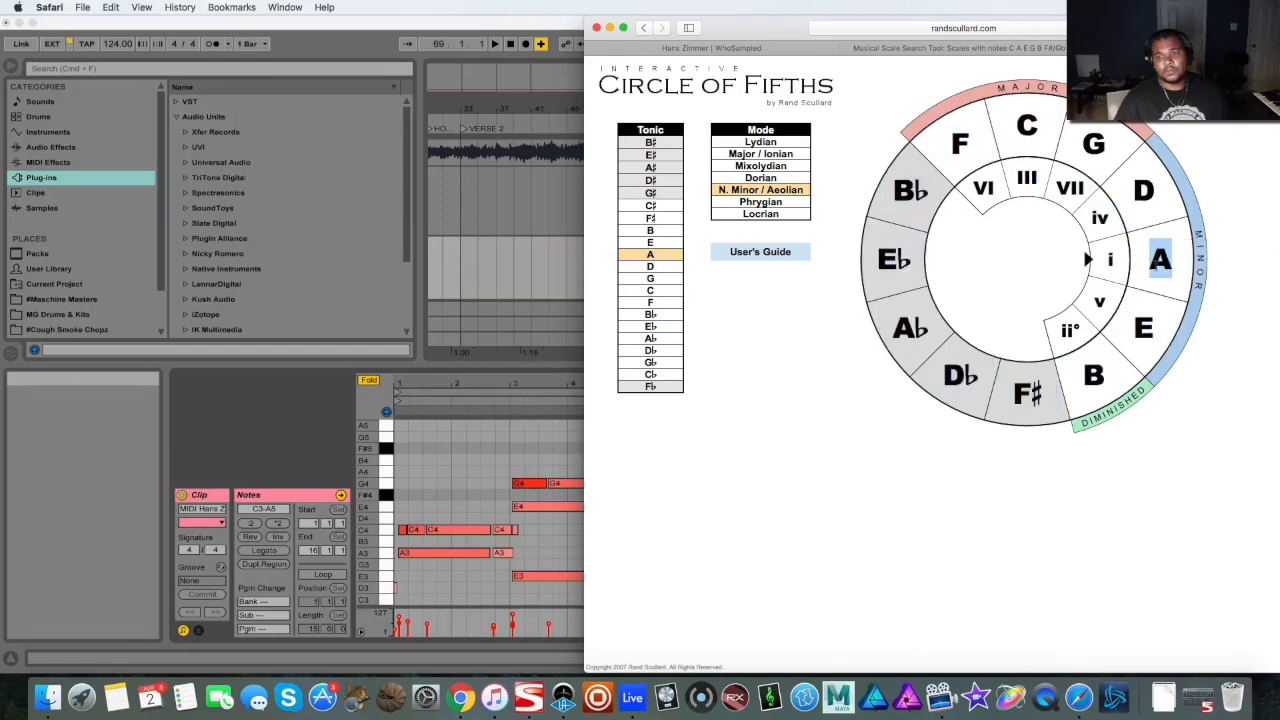
double_click(1040, 125)
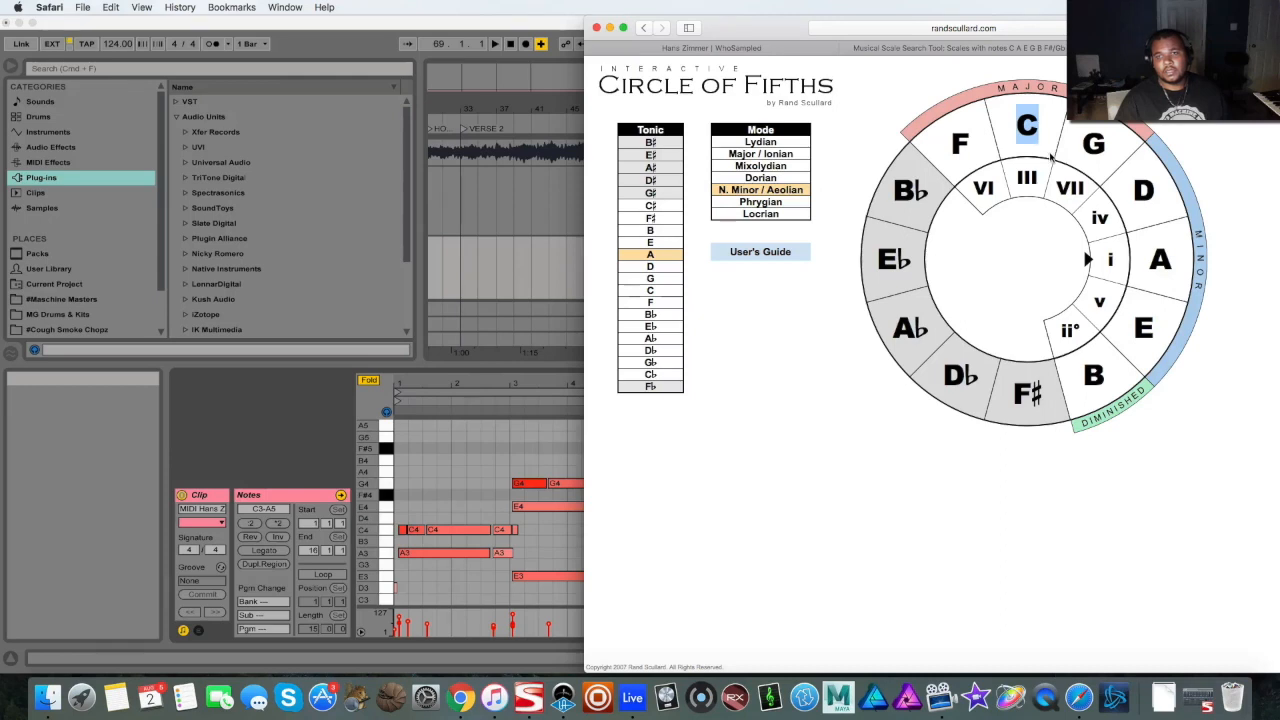
double_click(1094, 143)
double_click(1144, 190)
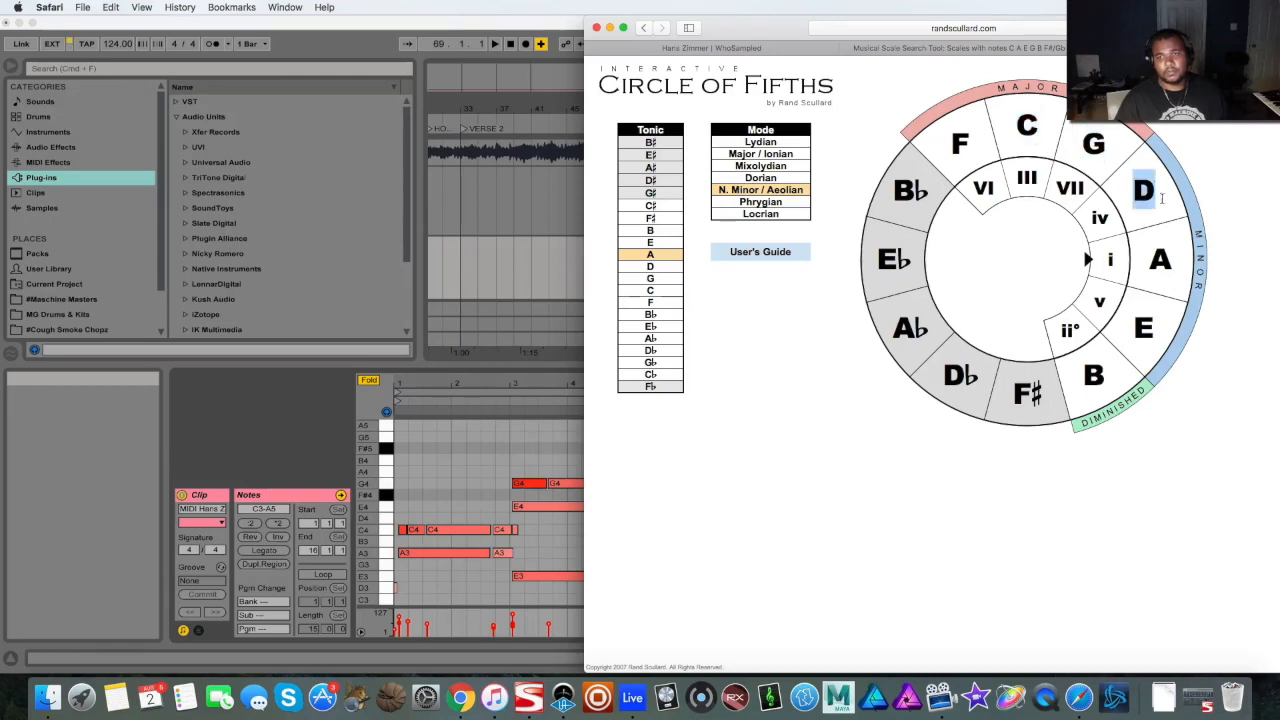
left_click_drag(1153, 266, 1100, 145)
double_click(1027, 125)
double_click(1094, 143)
left_click(1150, 205)
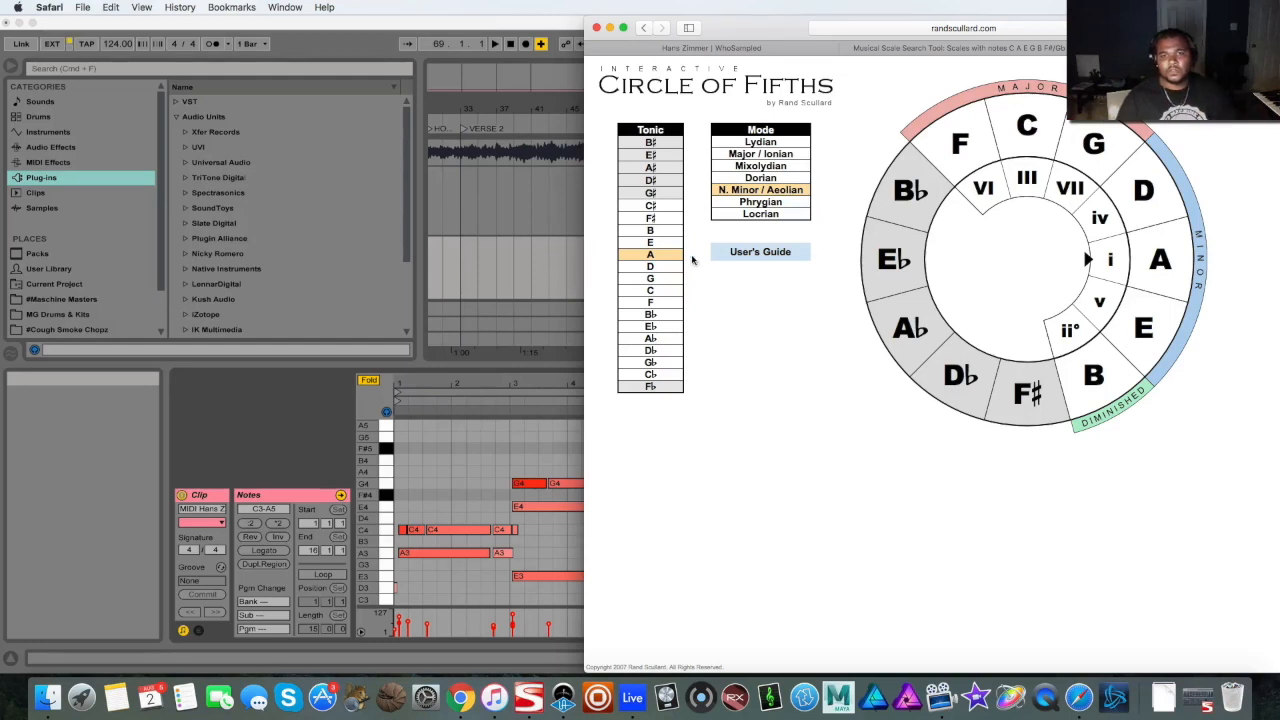
- Set the circle's mode to Dorian with tonic D, and switch to Ableton Live
left_click(767, 178)
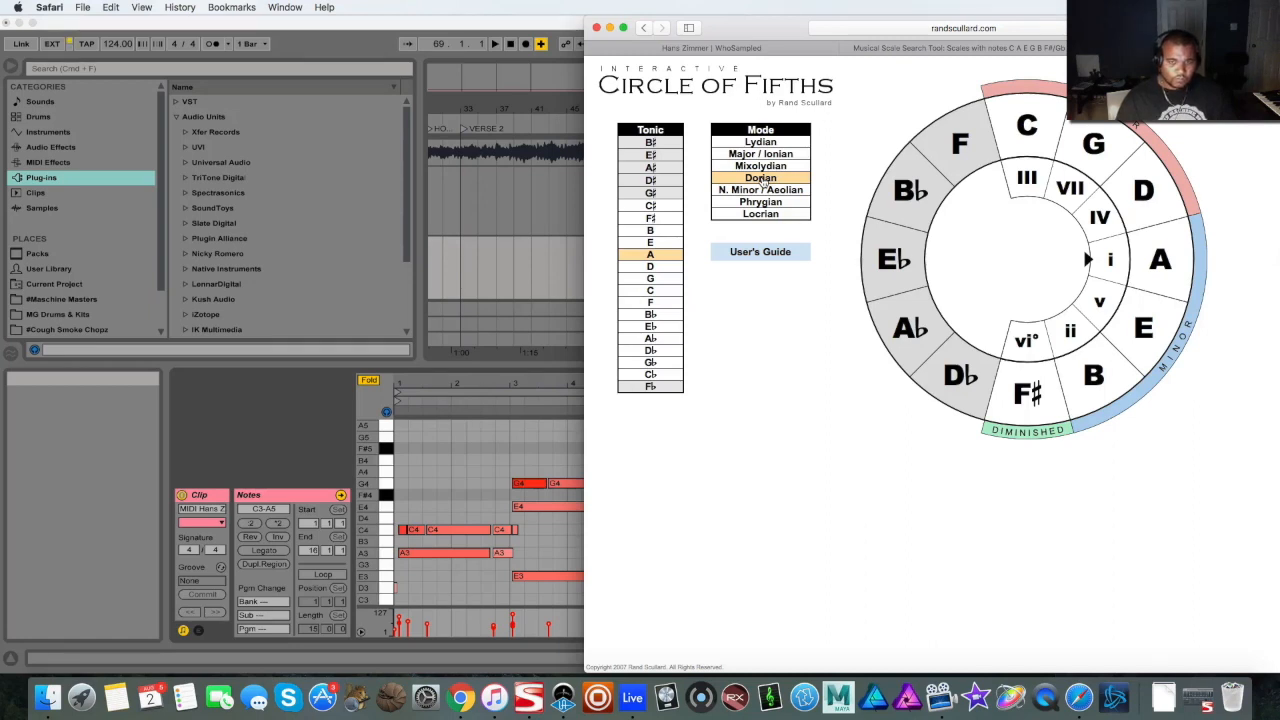
left_click(666, 268)
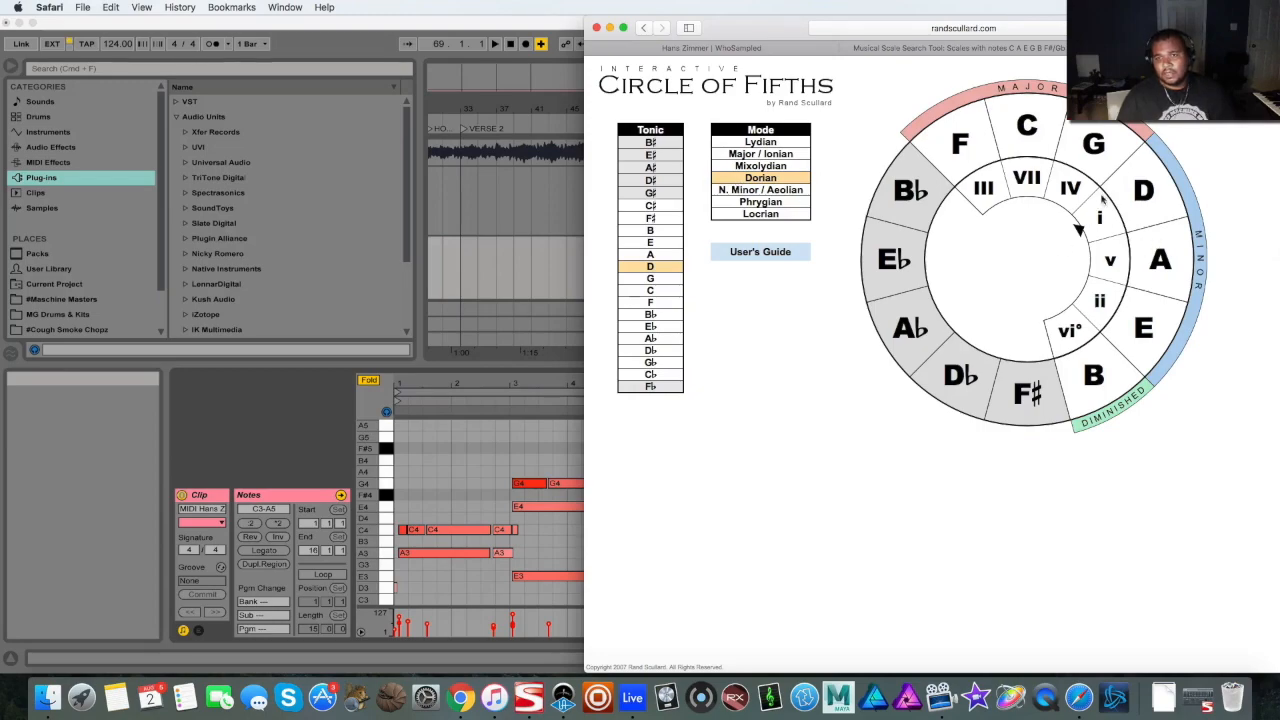
double_click(766, 22)
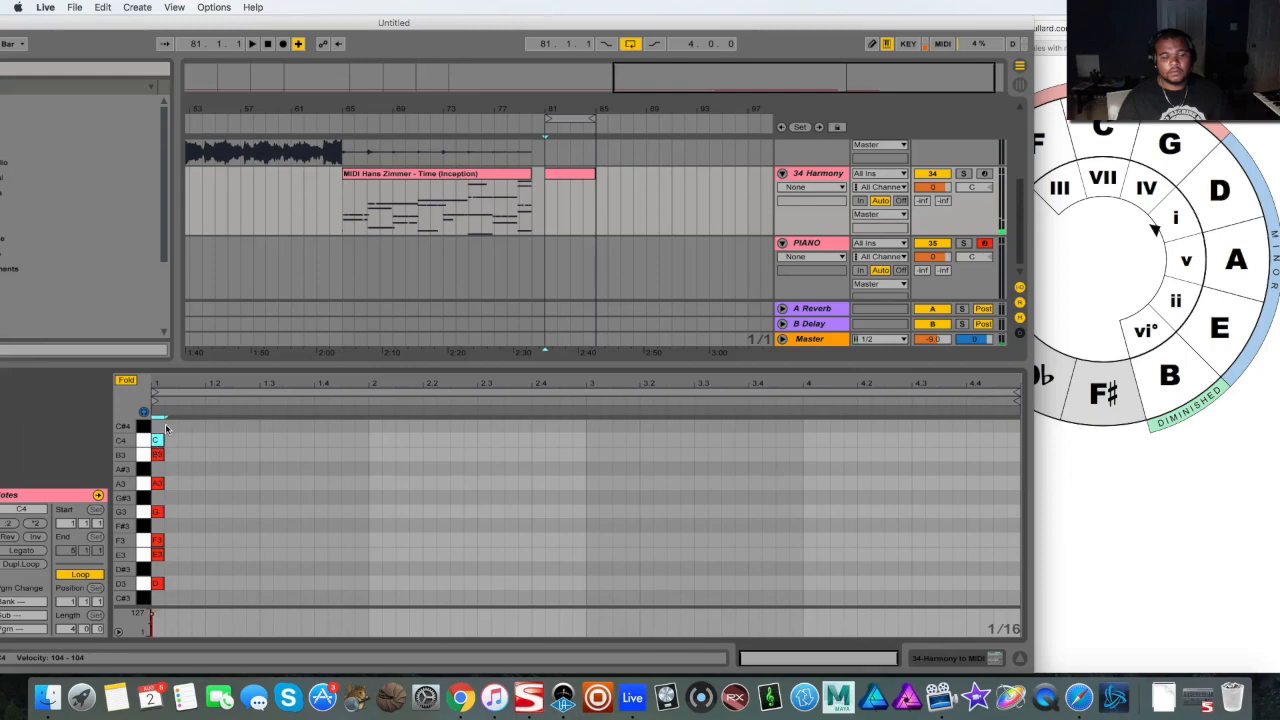
- Play the scale clip and duplicate its D3 to C4 notes one octave higher, to D4 to C5
key("space")
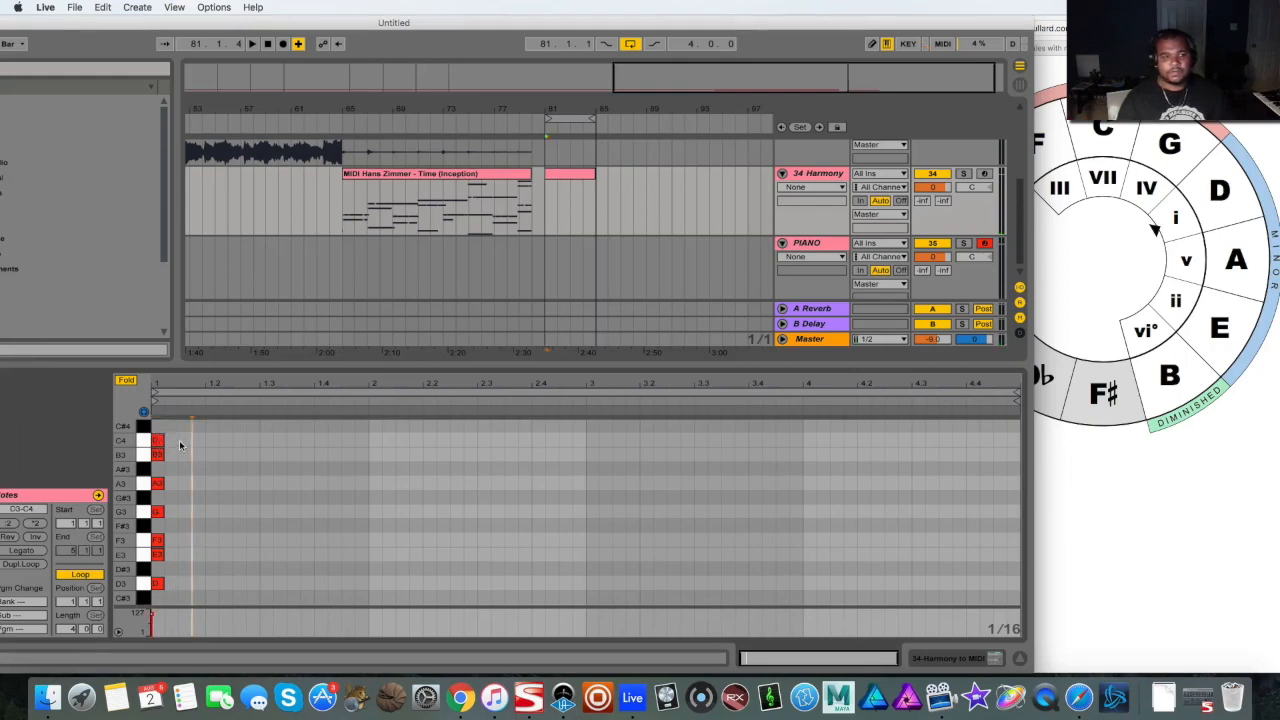
key("space")
key("super+a")
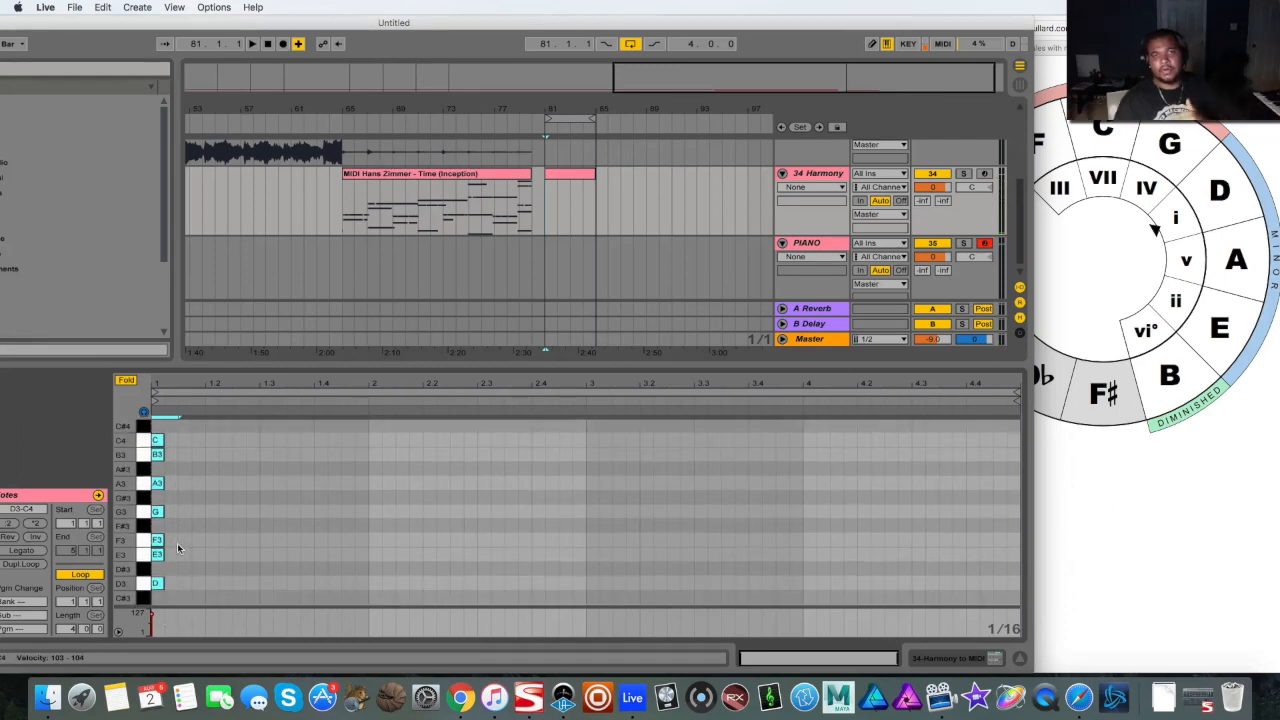
scroll(170, 560, "up", 2)
scroll(160, 578, "down", 4)
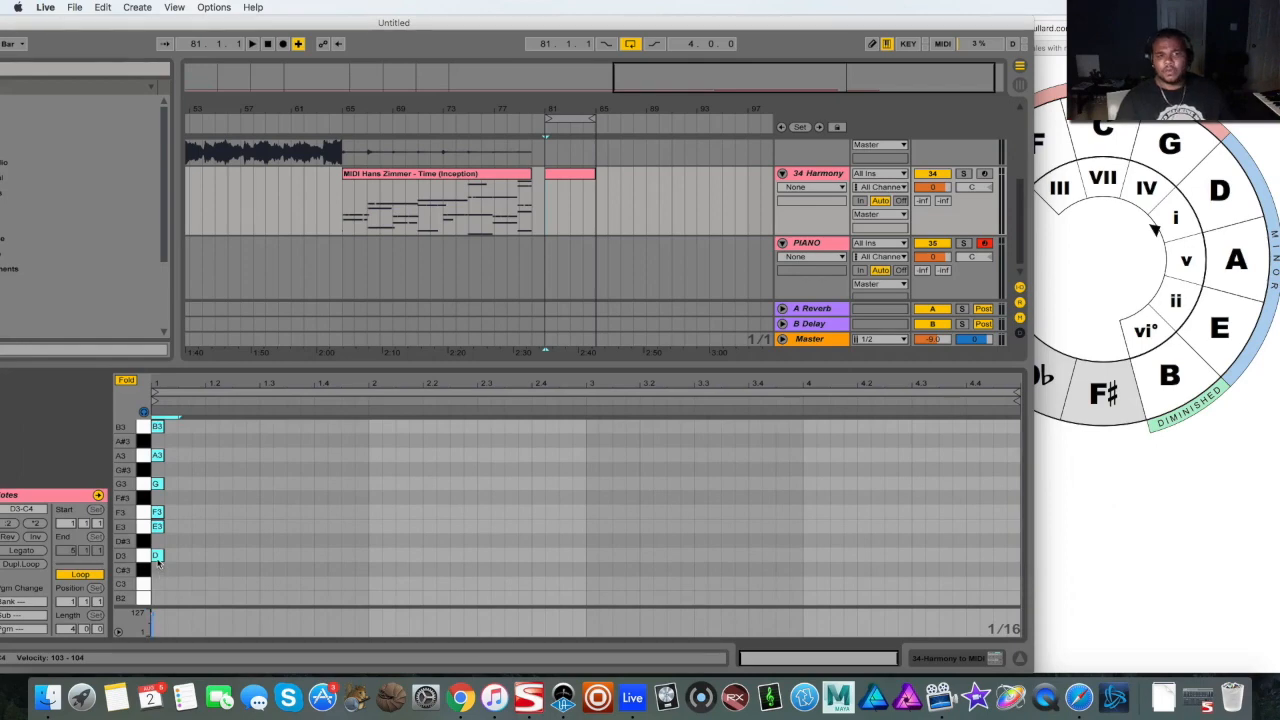
left_click_drag(157, 556, 162, 477)
scroll(232, 493, "down", 2)
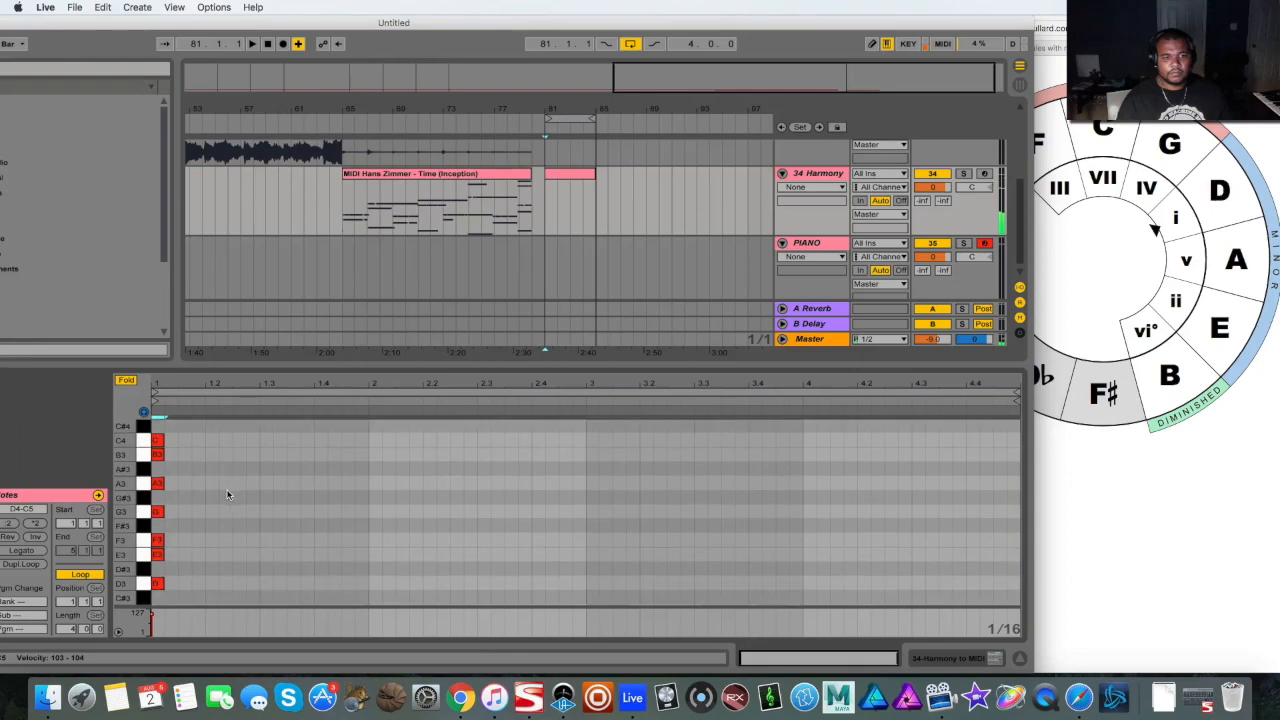
- Duplicate the D3 to C4 scale notes one octave lower, to D2 to C3, and fold the note editor to the used keys
key("shift+Down")
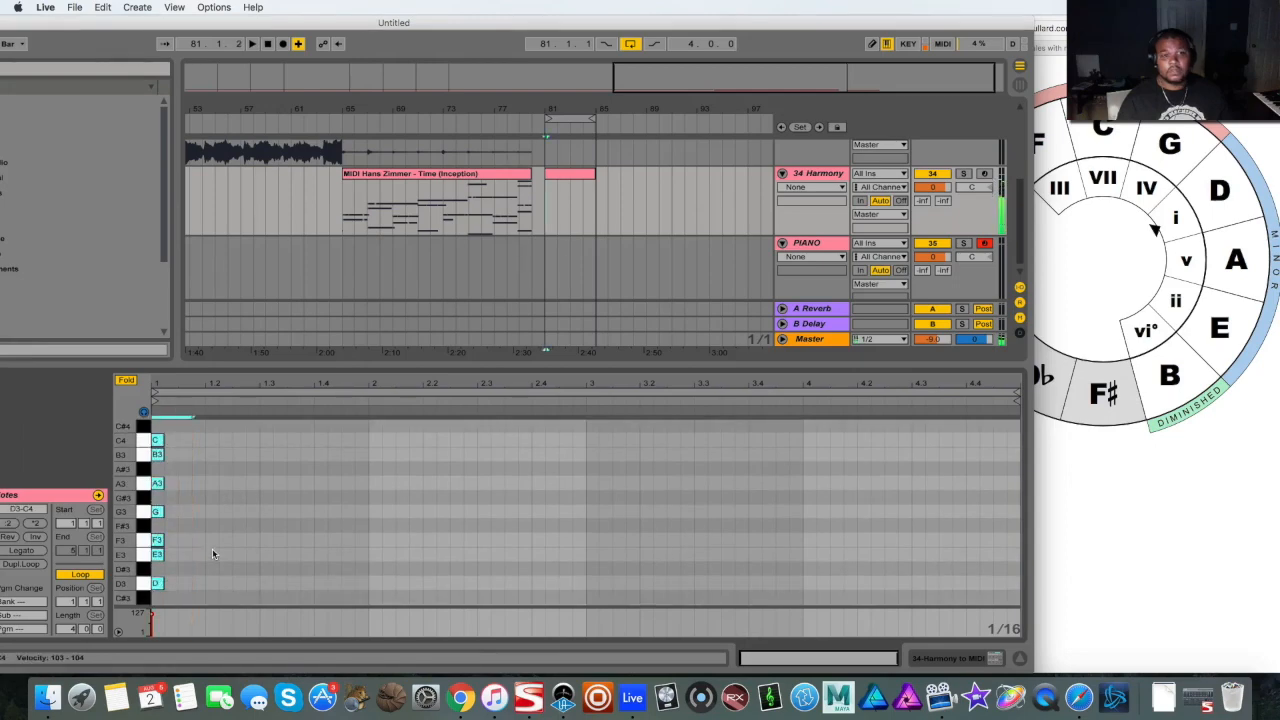
scroll(208, 553, "down", 2)
scroll(200, 545, "down", 3)
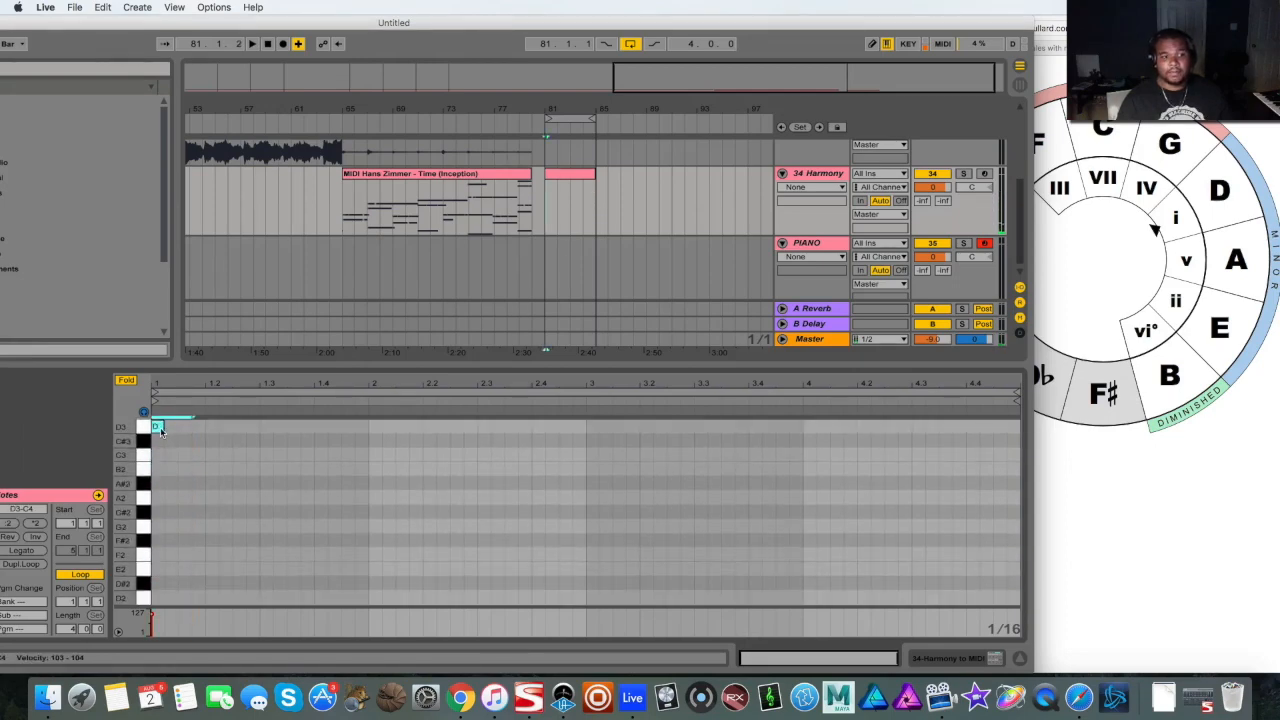
key("Down")
key("Down")
key("Down")
key("Down")
key("Down")
key("Down")
key("Down")
key("Down")
key("Down")
key("Down")
key("Down")
key("Down")
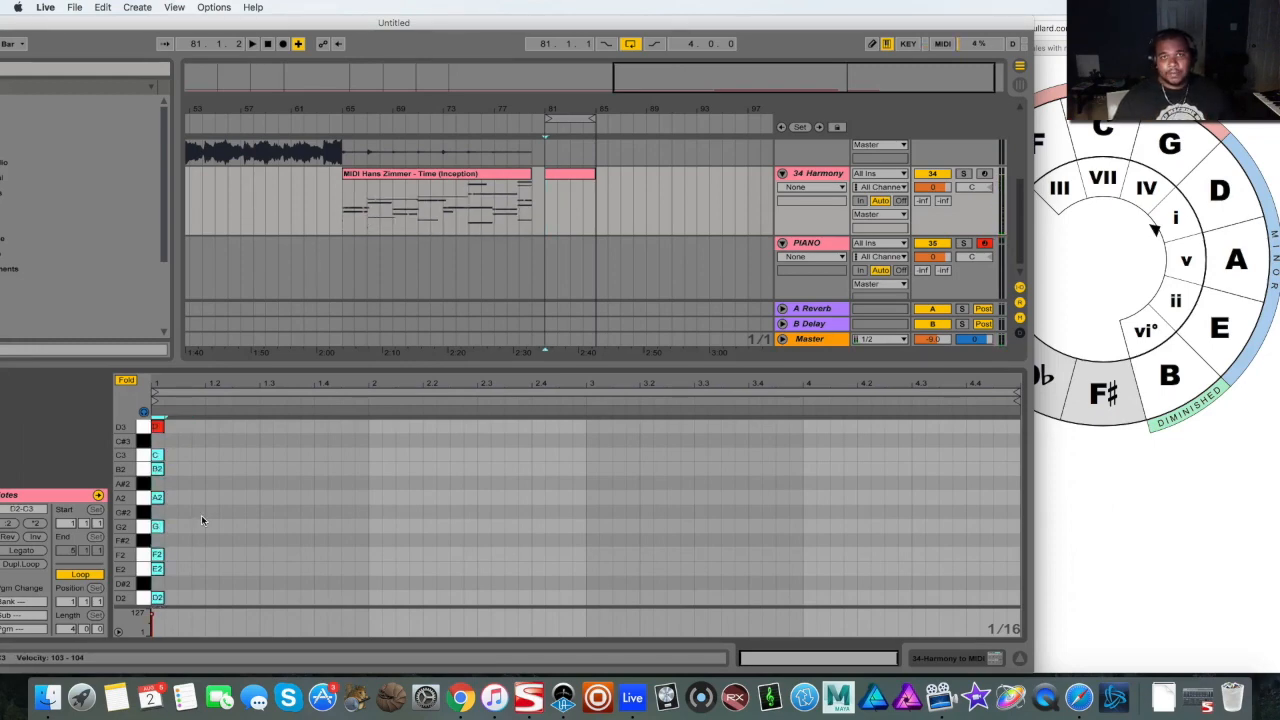
left_click(124, 382)
left_click(124, 382)
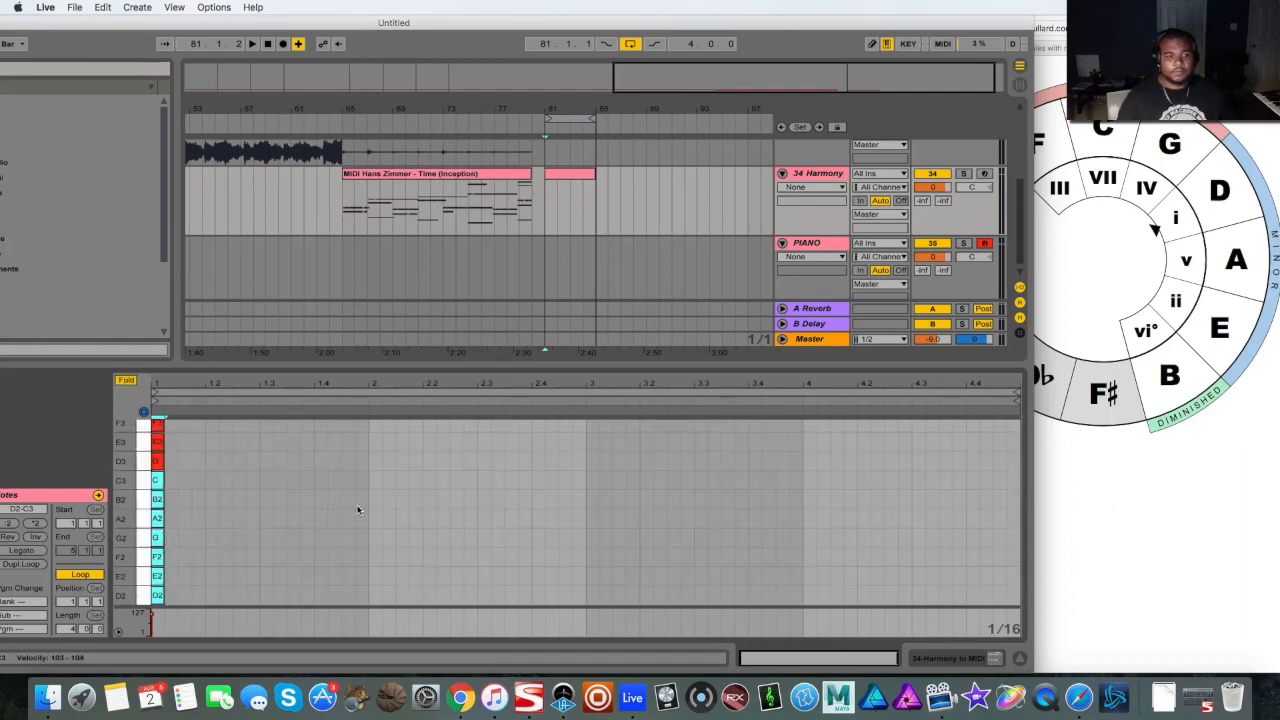
- Draw a chord of G2, B2 and D3 at beat 1.3 of the scale clip
scroll(300, 486, "down", 3)
double_click(266, 537)
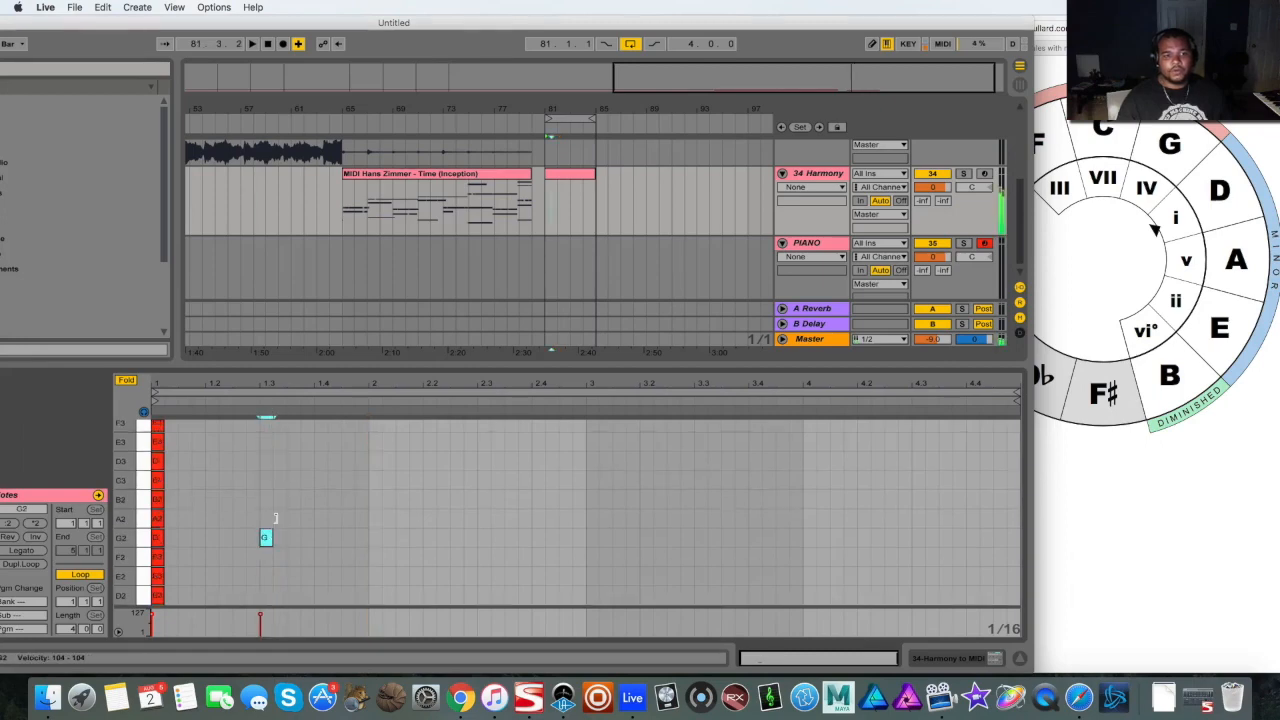
double_click(266, 499)
double_click(266, 462)
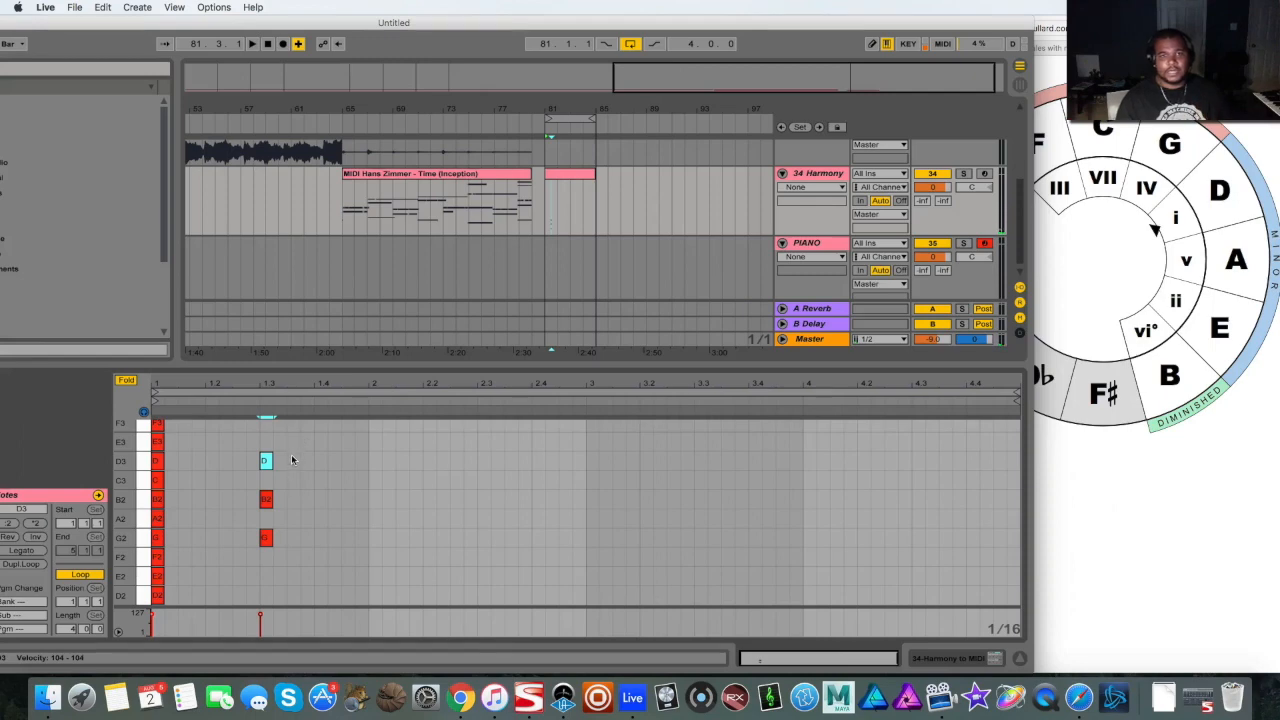
left_click_drag(289, 449, 252, 588)
- Draw a second chord of B2, D3 and F3 just after beat 1.4 of the scale clip
double_click(333, 499)
double_click(333, 461)
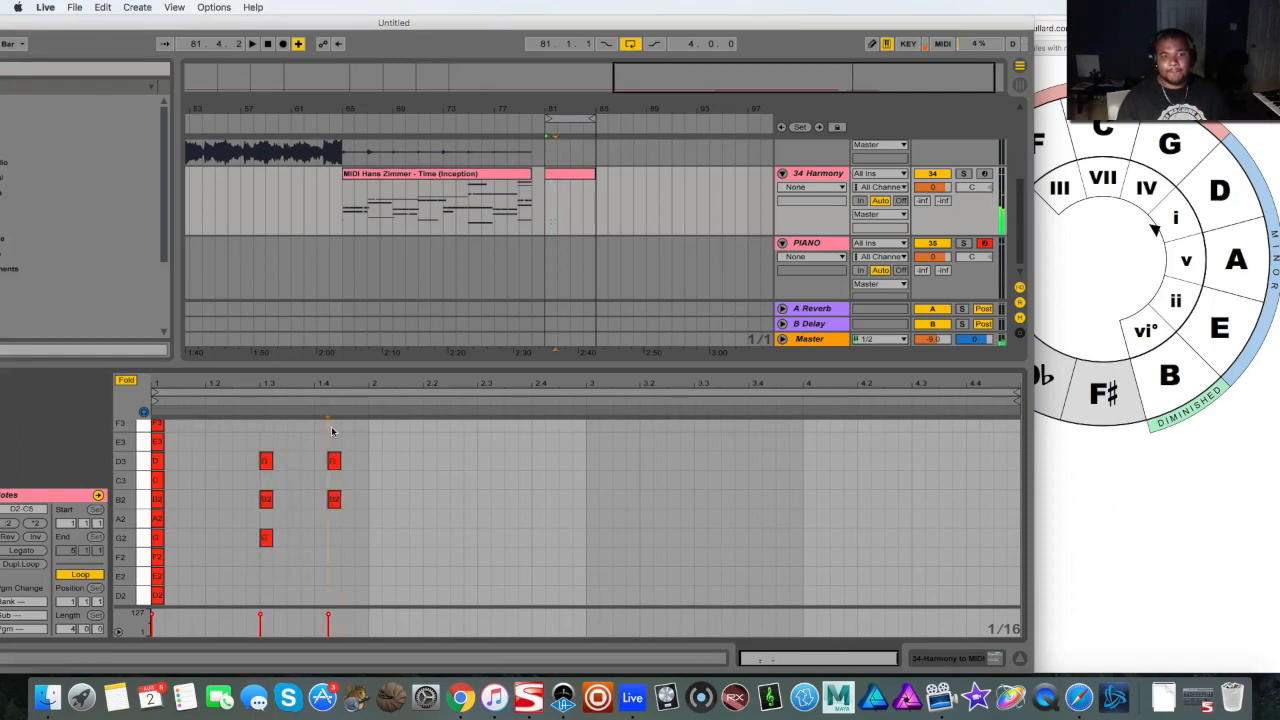
double_click(330, 426)
left_click_drag(326, 440, 334, 523)
left_click(311, 551)
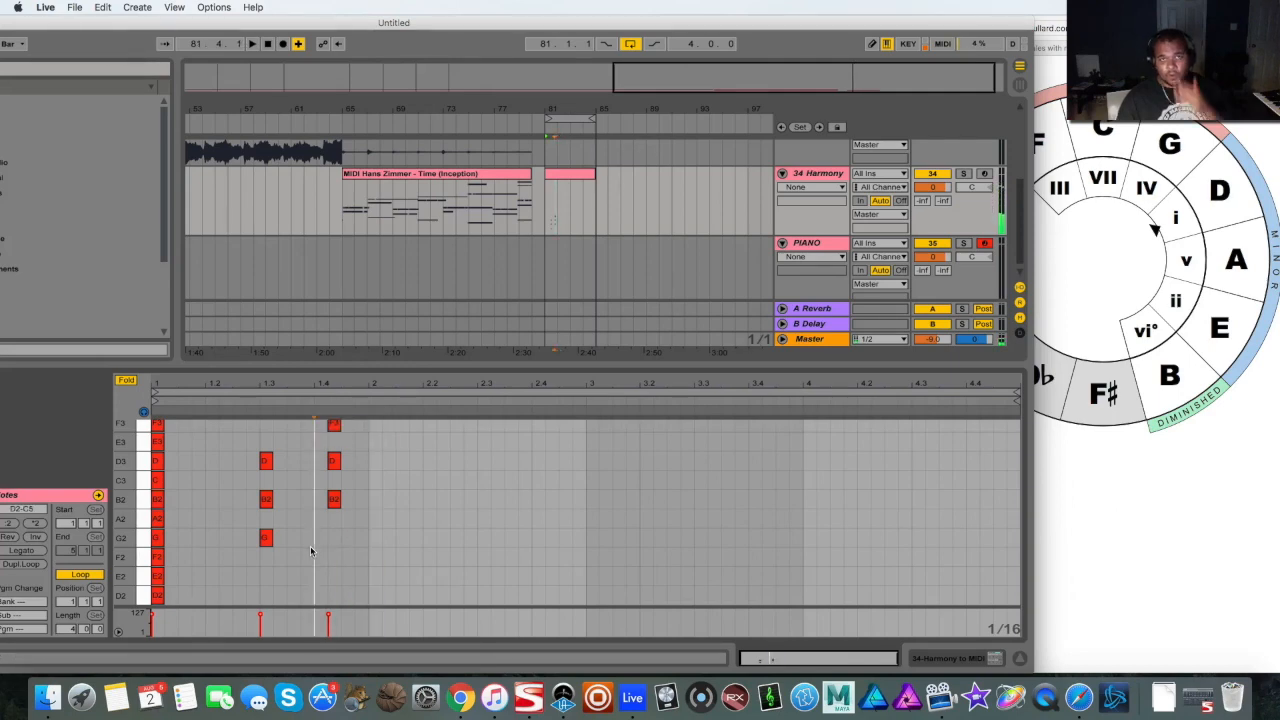
- Check the Circle of Fifths page and delete both example chords from the scale clip, keeping the stacked scale notes
left_click(1230, 473)
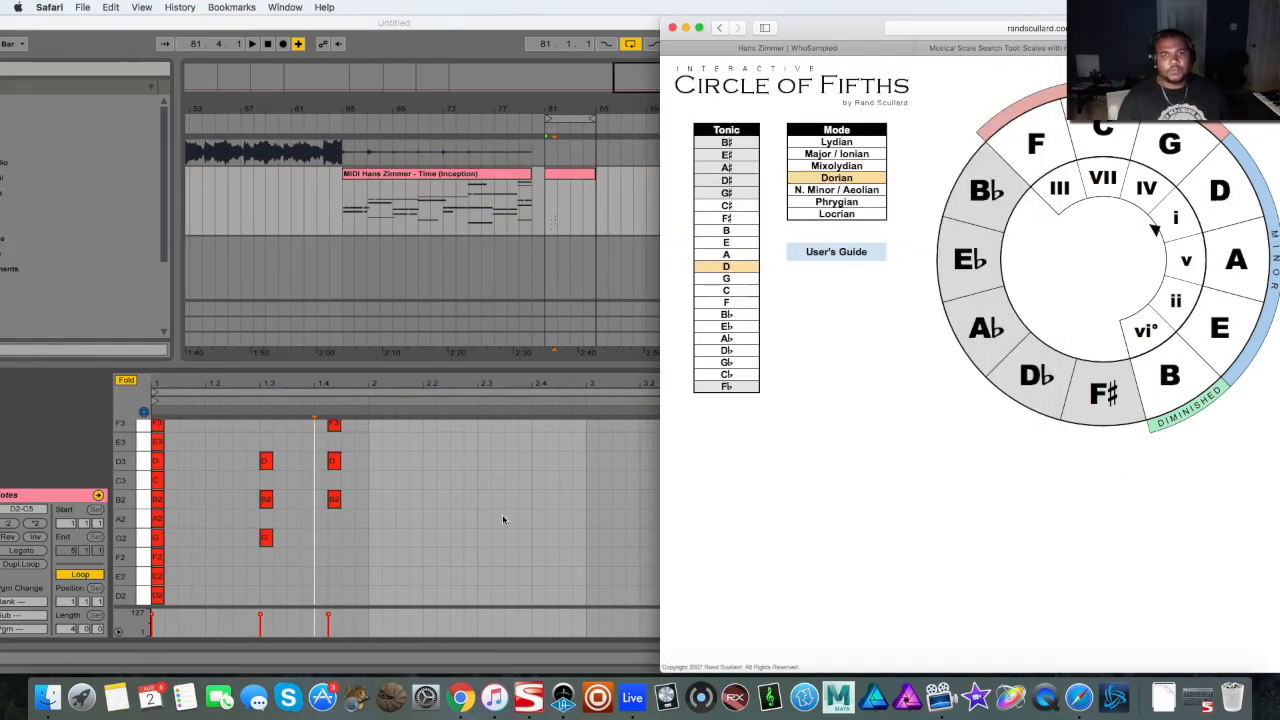
left_click(422, 505)
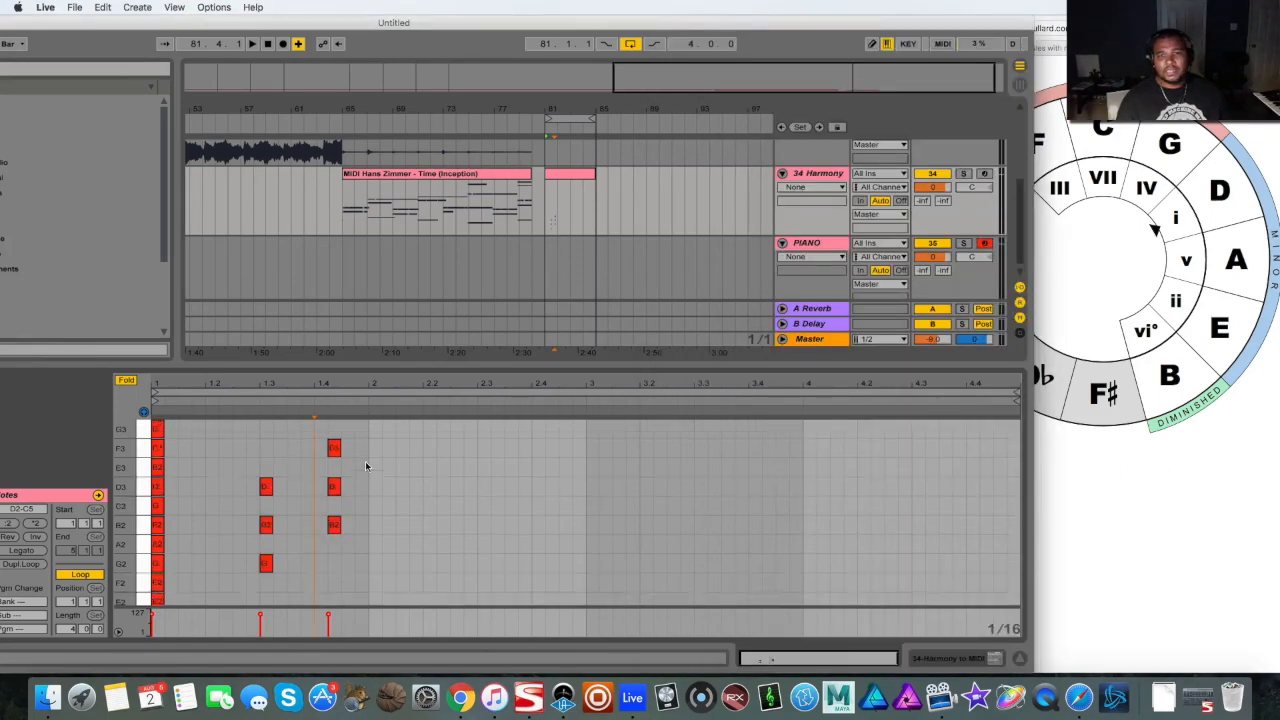
left_click_drag(366, 433, 316, 573)
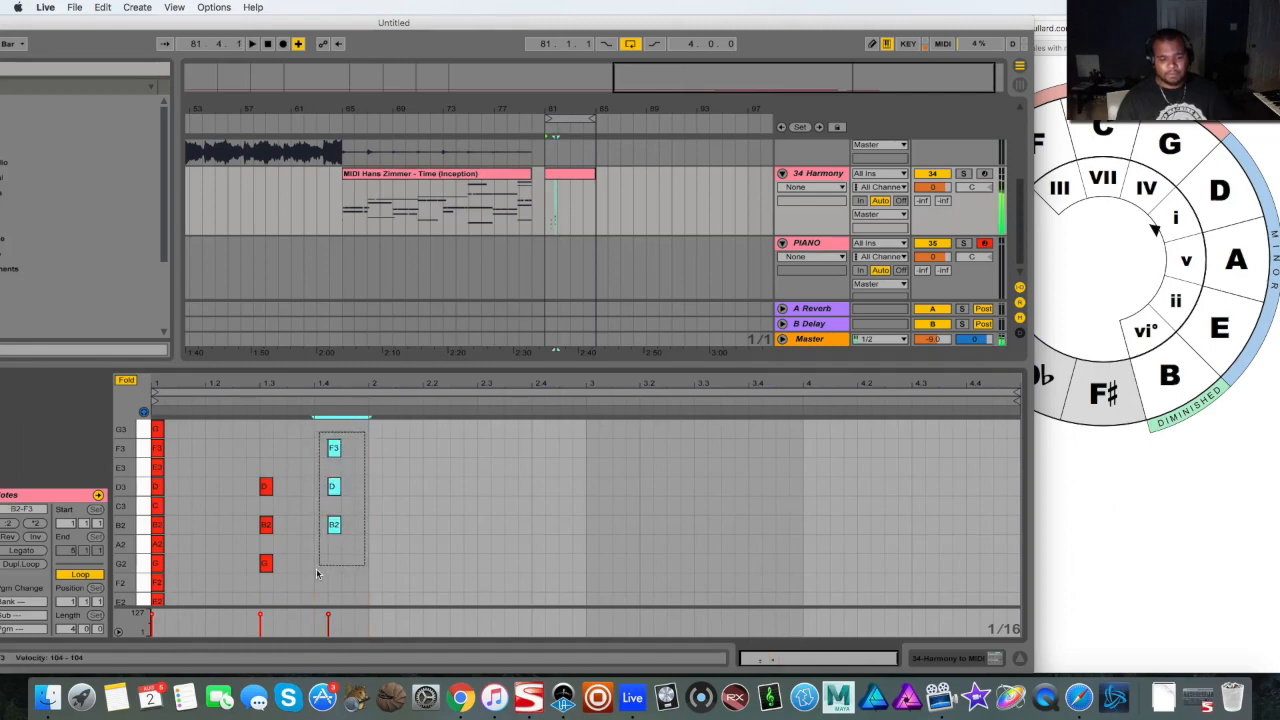
key("Delete")
left_click_drag(307, 468, 257, 572)
key("Delete")
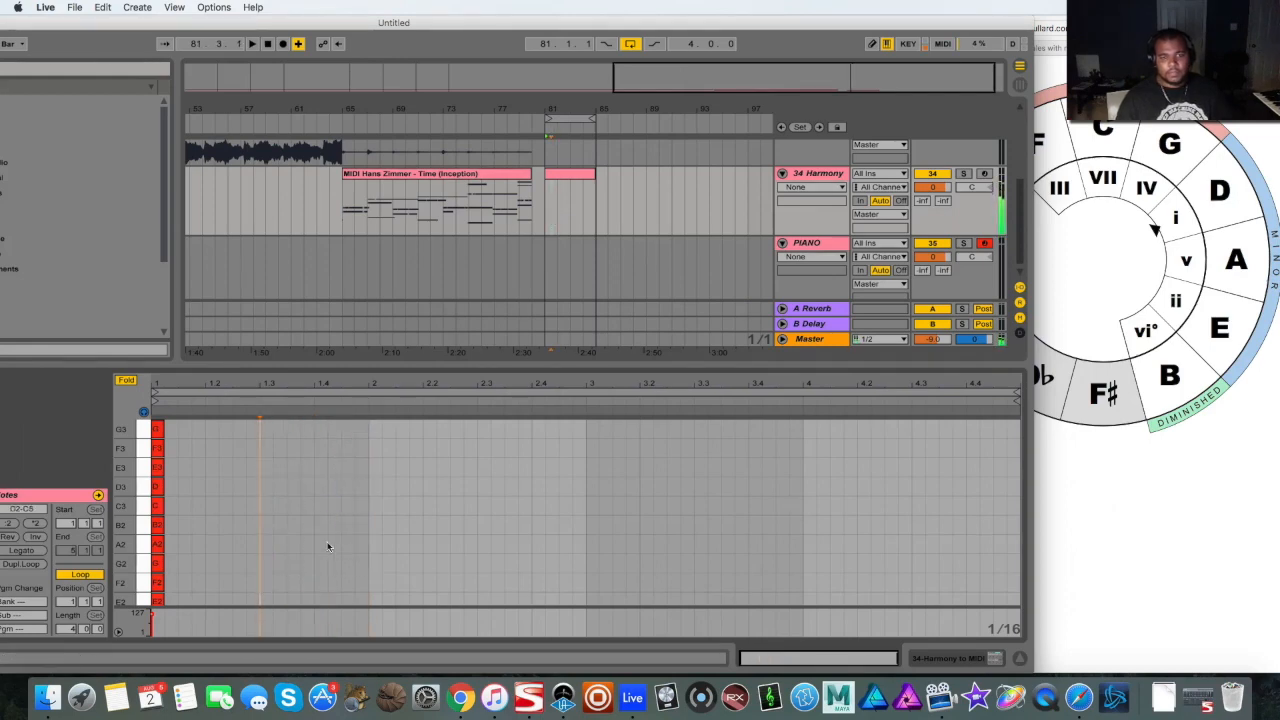
scroll(390, 550, "down", 1)
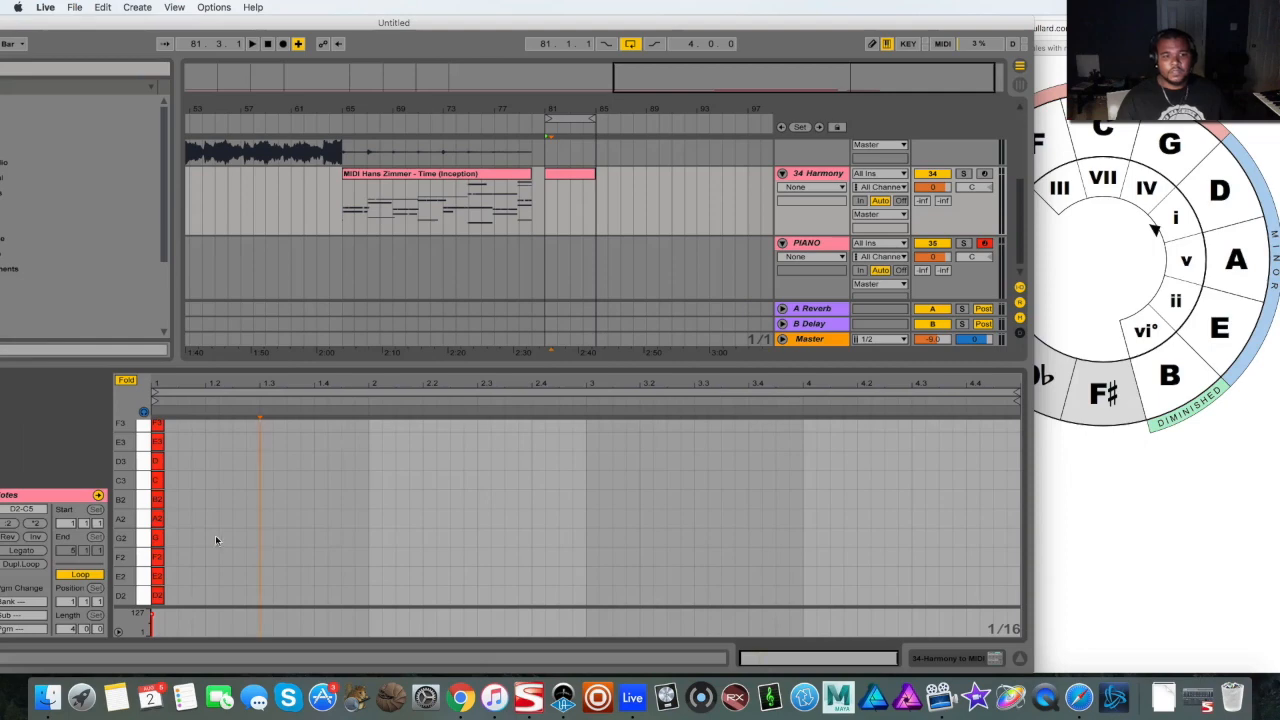
- Switch to the Circle of Fifths page in Safari and set the Dorian circle's tonic to A
left_click(187, 597)
left_click(1171, 531)
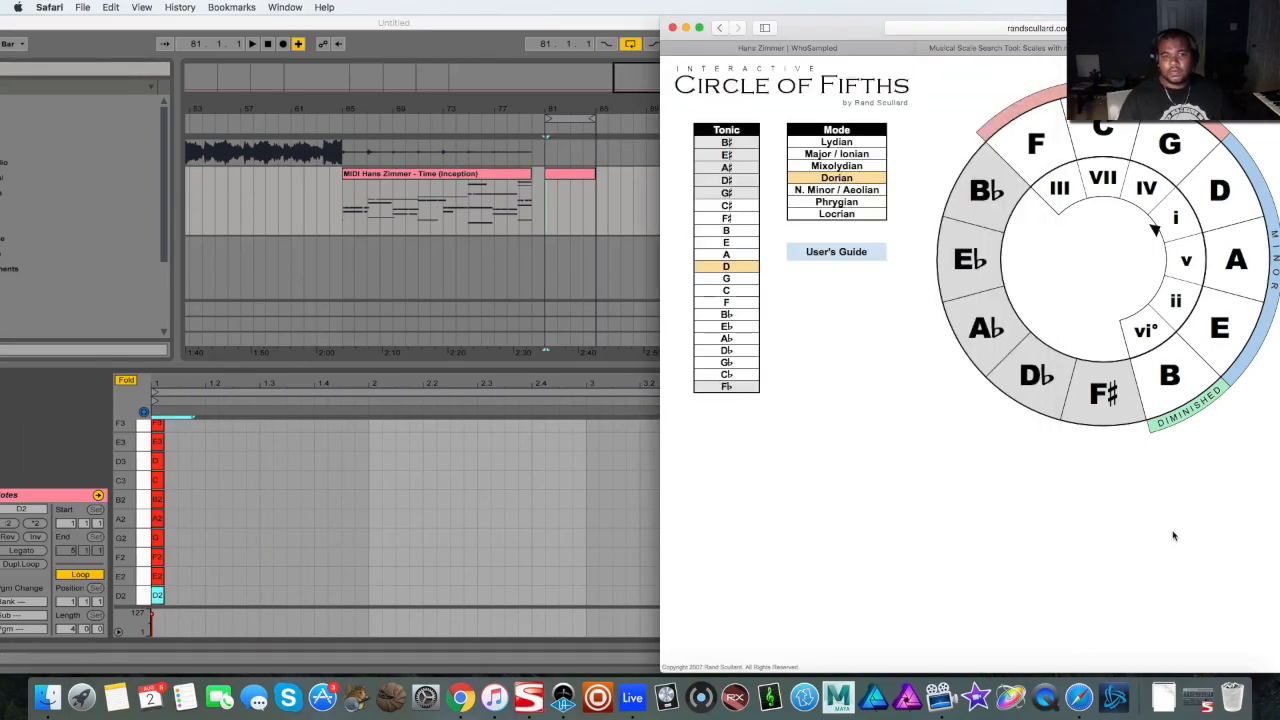
left_click(735, 256)
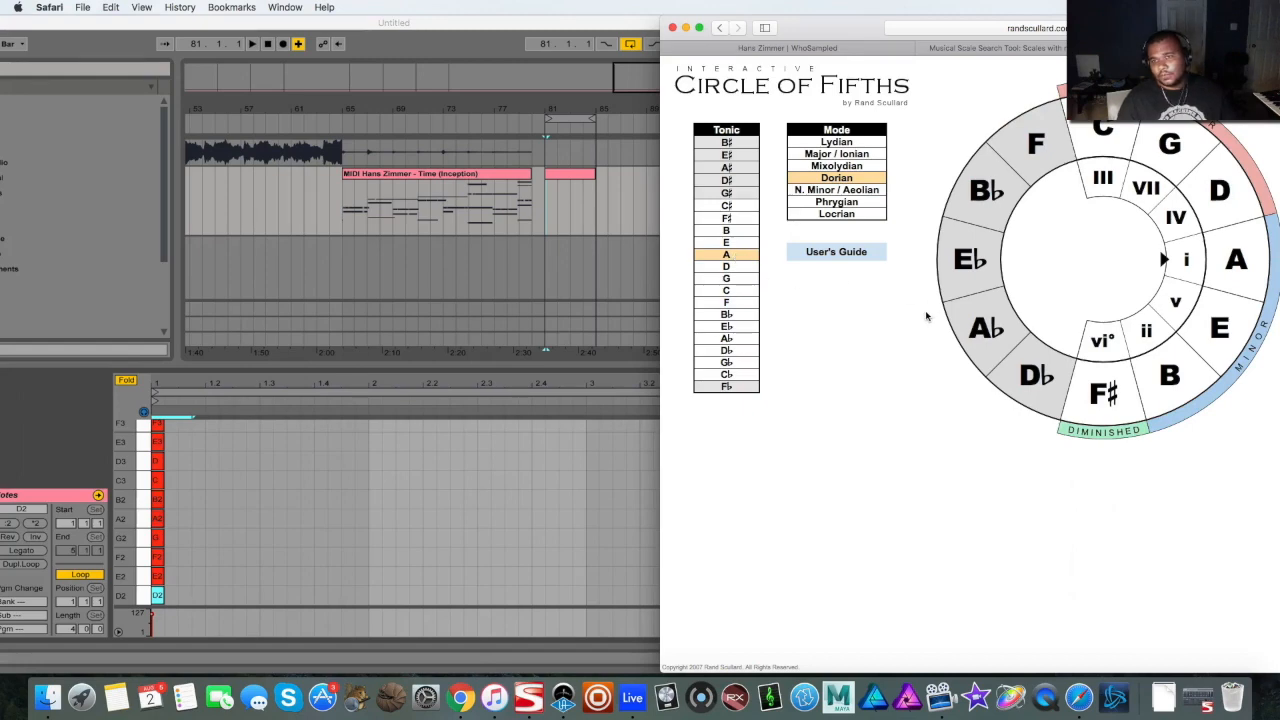
- Switch to Ableton Live, reopen the scale clip at bar 81, and draw D2, A2, C3 and G2 notes at bar 2
key("super+Tab")
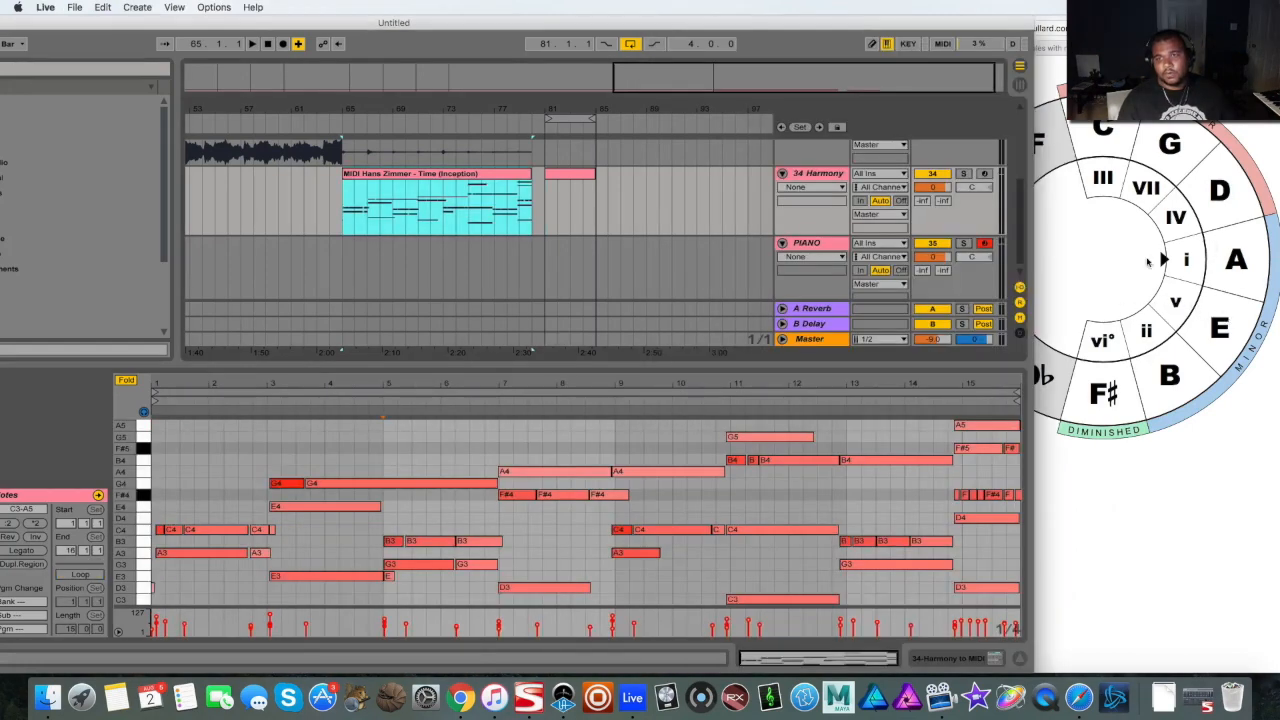
left_click(572, 180)
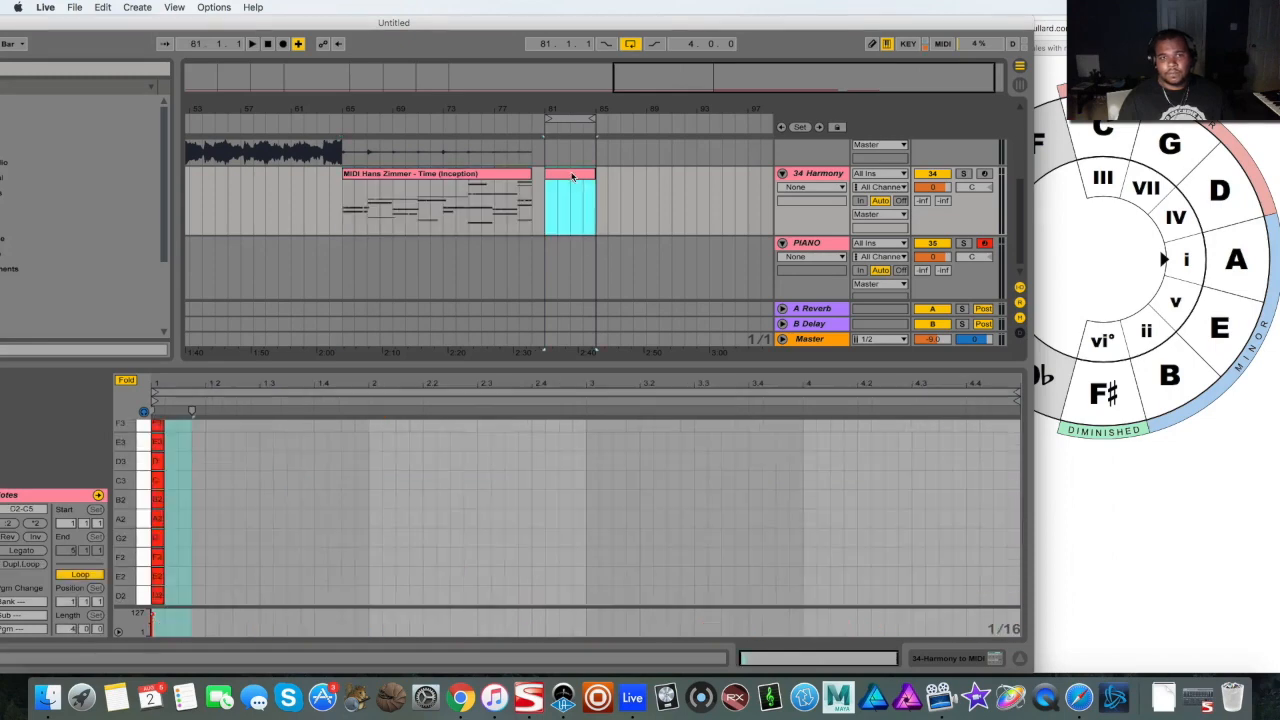
left_click(231, 517)
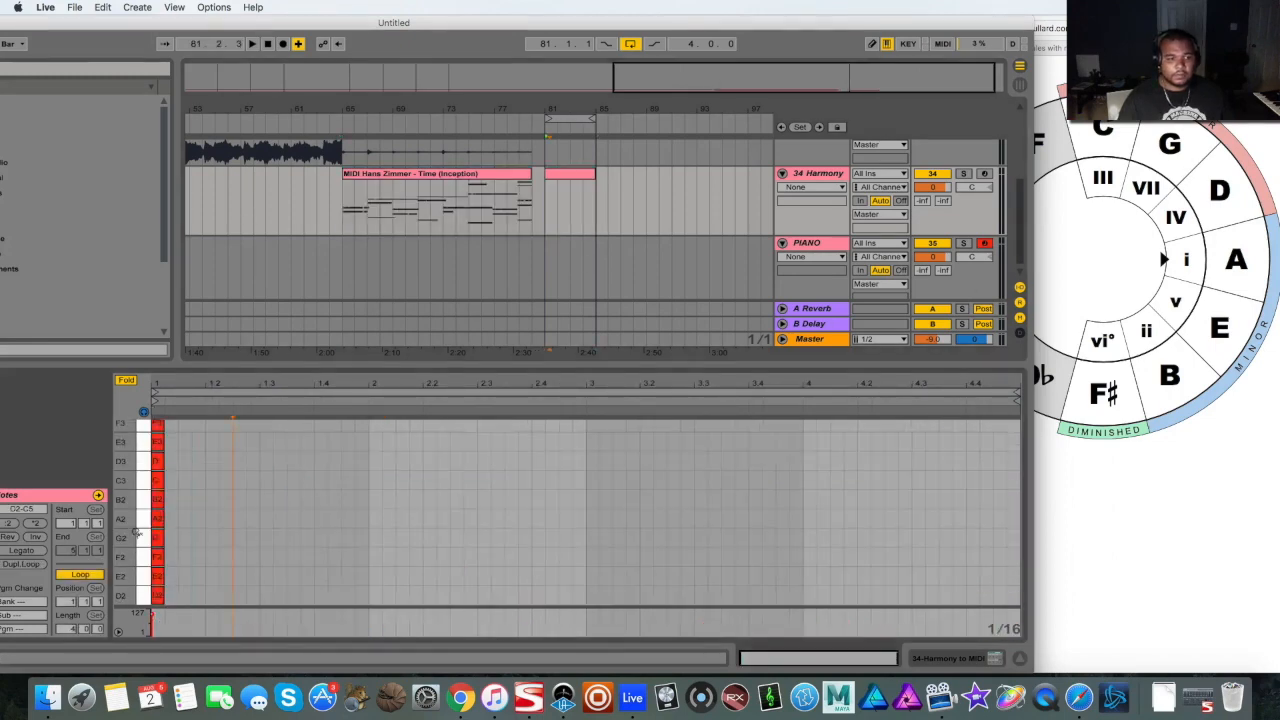
double_click(374, 598)
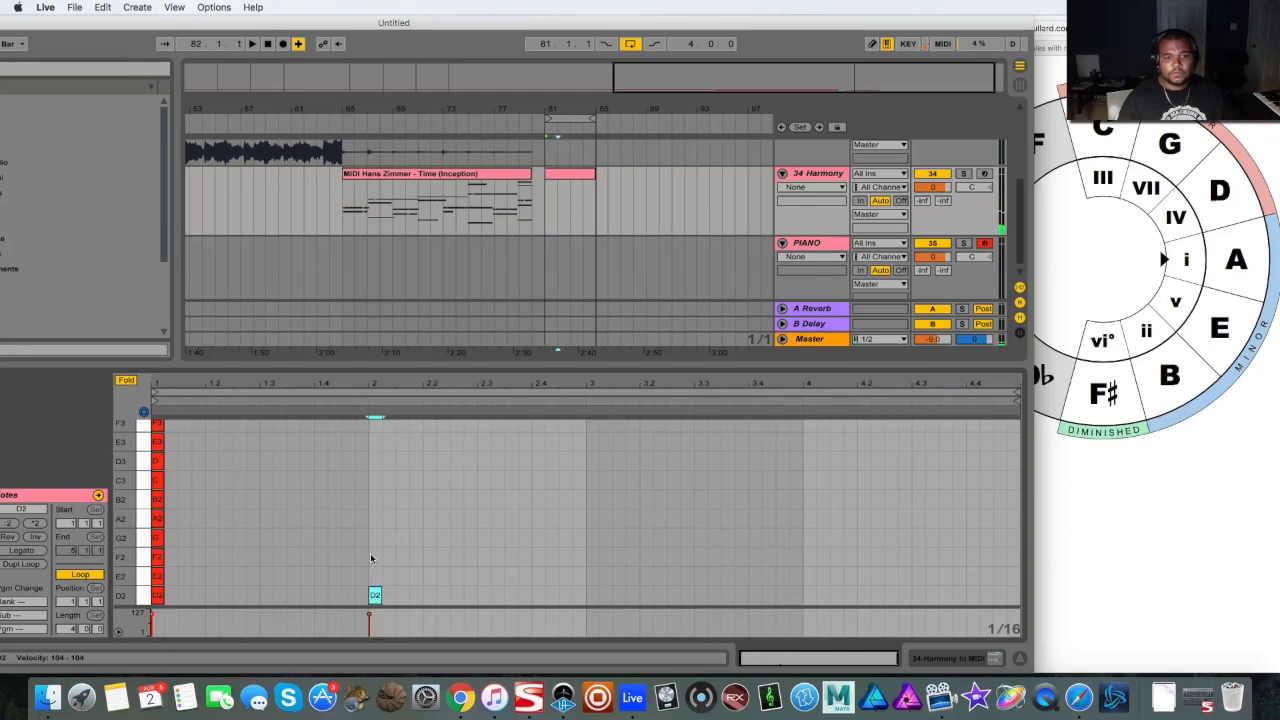
double_click(374, 517)
double_click(375, 481)
double_click(375, 539)
- Spread the bar 2 notes into a sequence, moving A2 to beat 2.2, C3 to 2.3 and G2 to 2.4
left_click_drag(374, 522, 495, 490)
left_click(378, 483)
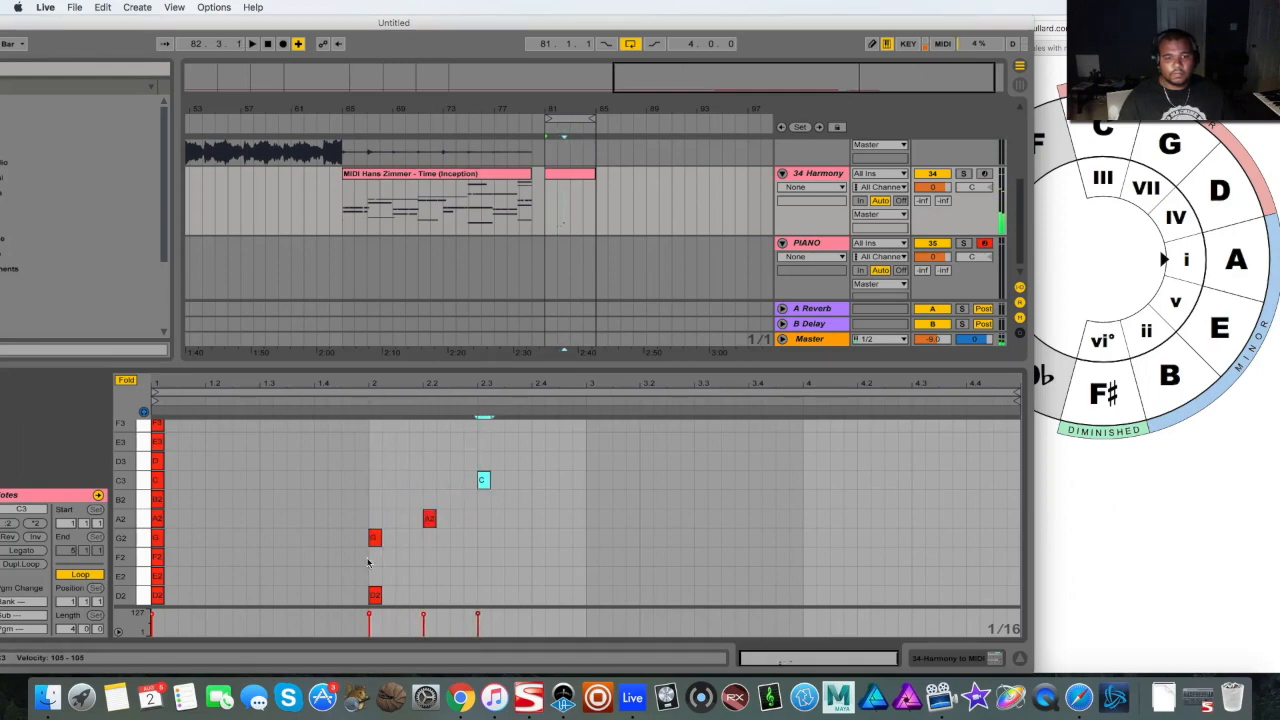
left_click_drag(375, 539, 538, 539)
left_click(466, 511)
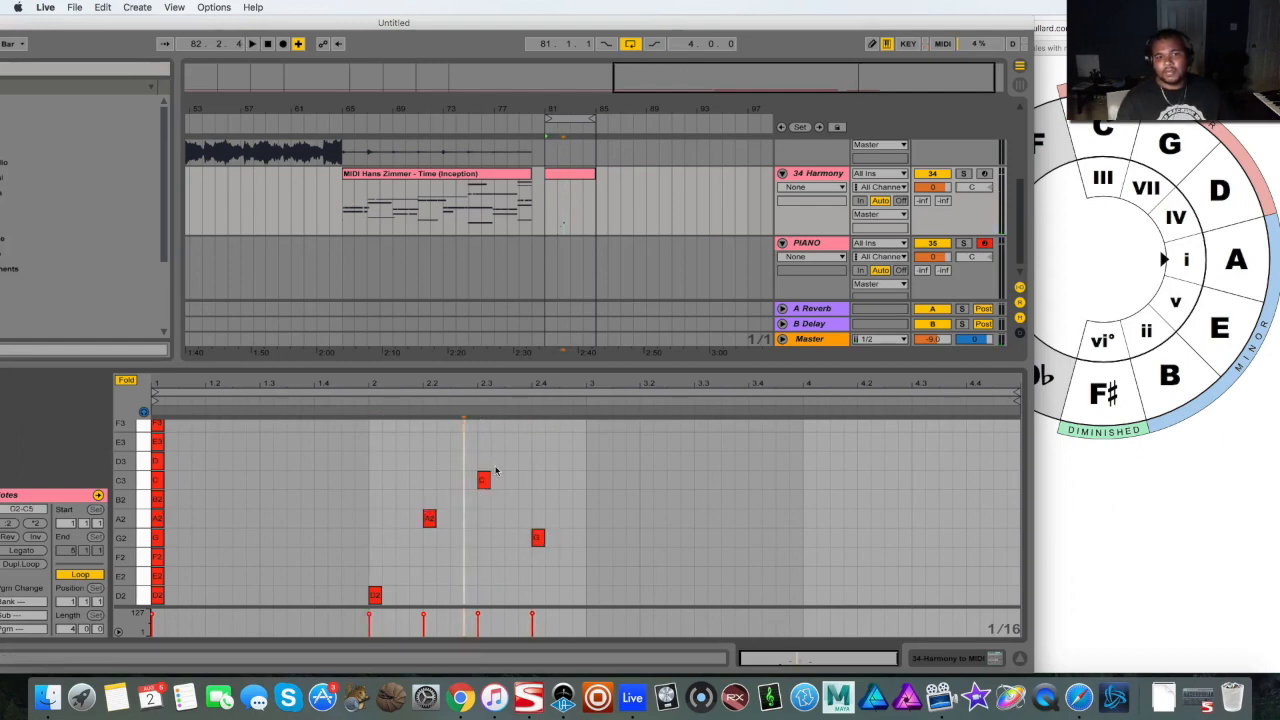
left_click(599, 526)
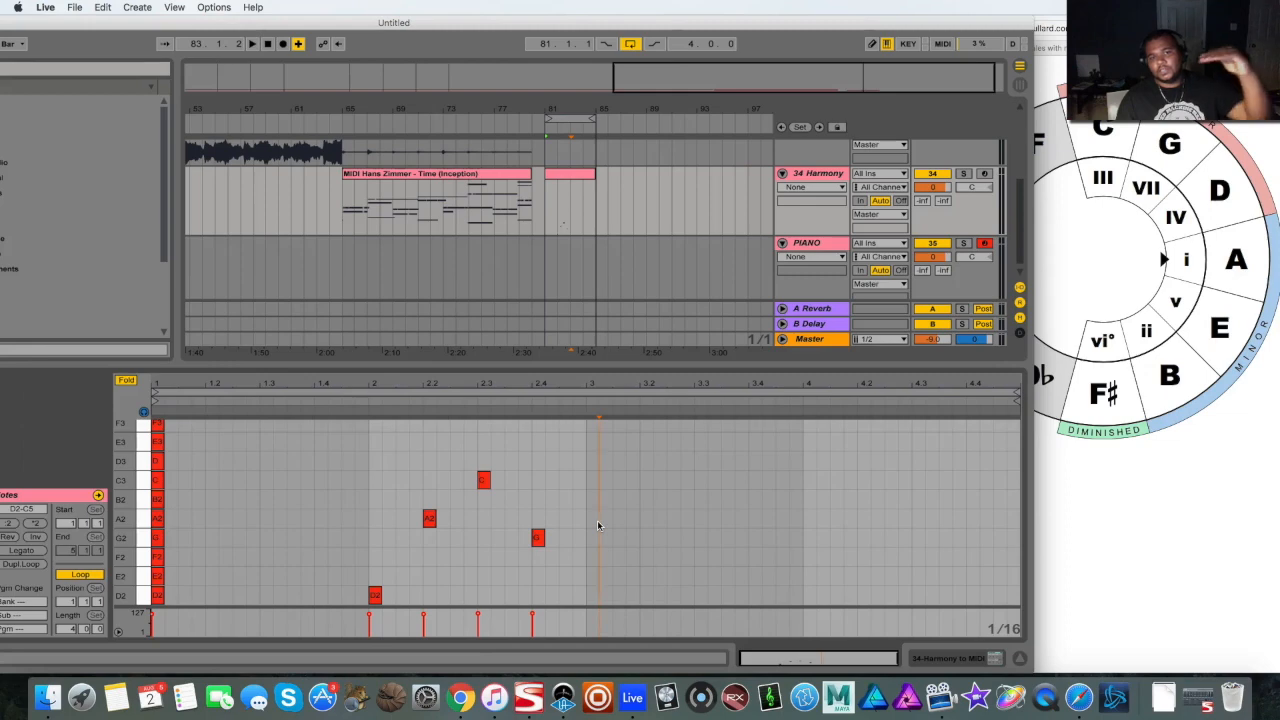
double_click(594, 596)
left_click(643, 537)
left_click_drag(660, 447, 323, 638)
left_click(680, 564)
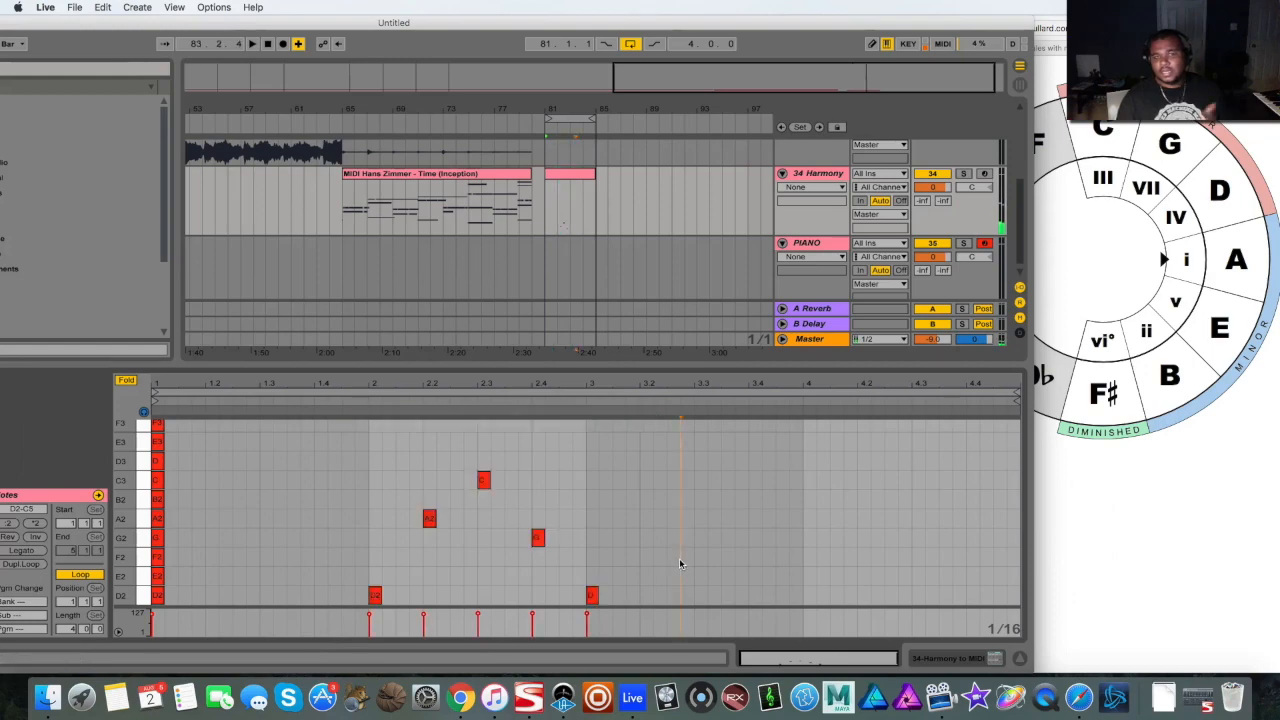
left_click(589, 596)
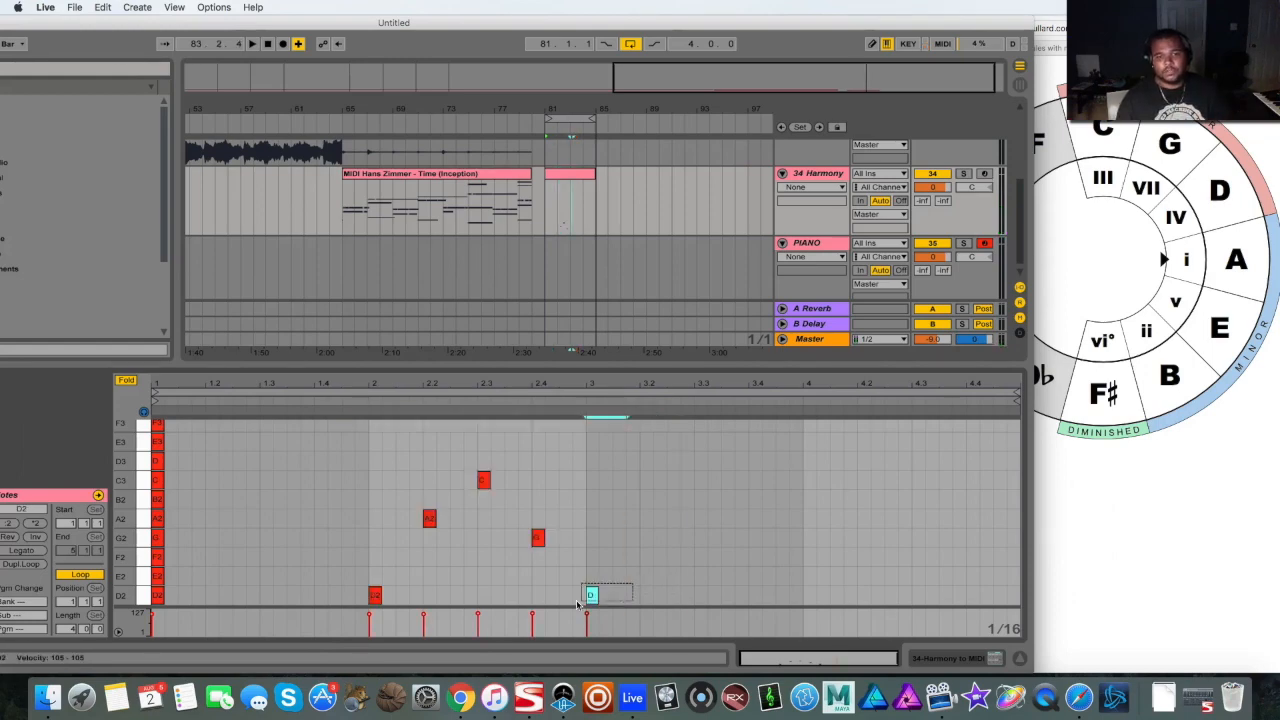
key("Delete")
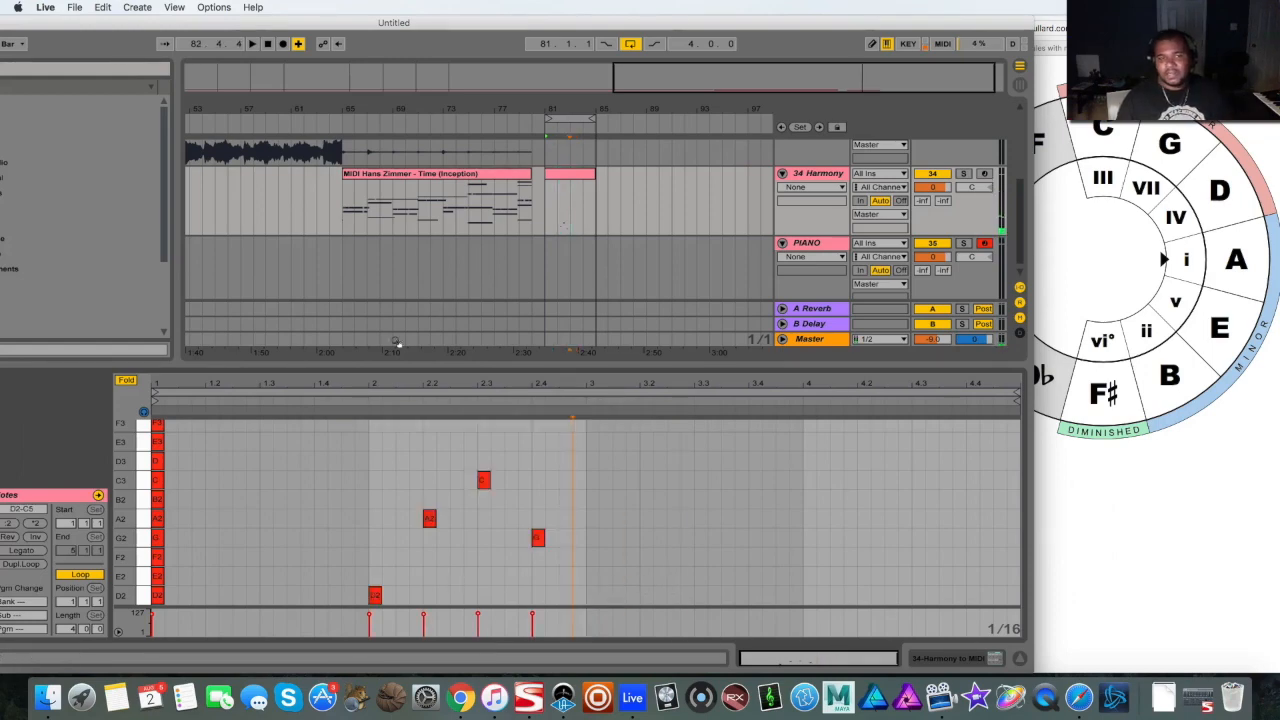
- Compare with the Time clip, and add F2 at bar 2, C3 at 2.2, E3 at 2.3 and B2 at 2.4 in the scale clip
left_click(408, 172)
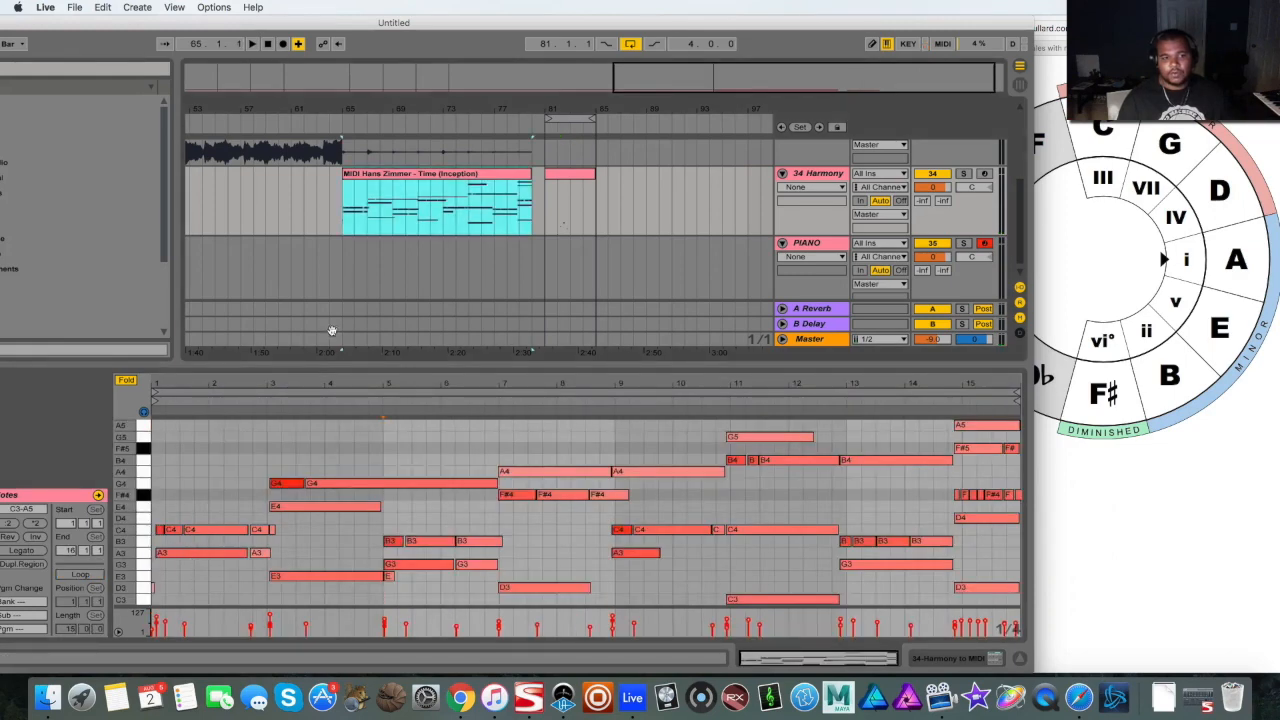
left_click(576, 175)
double_click(371, 557)
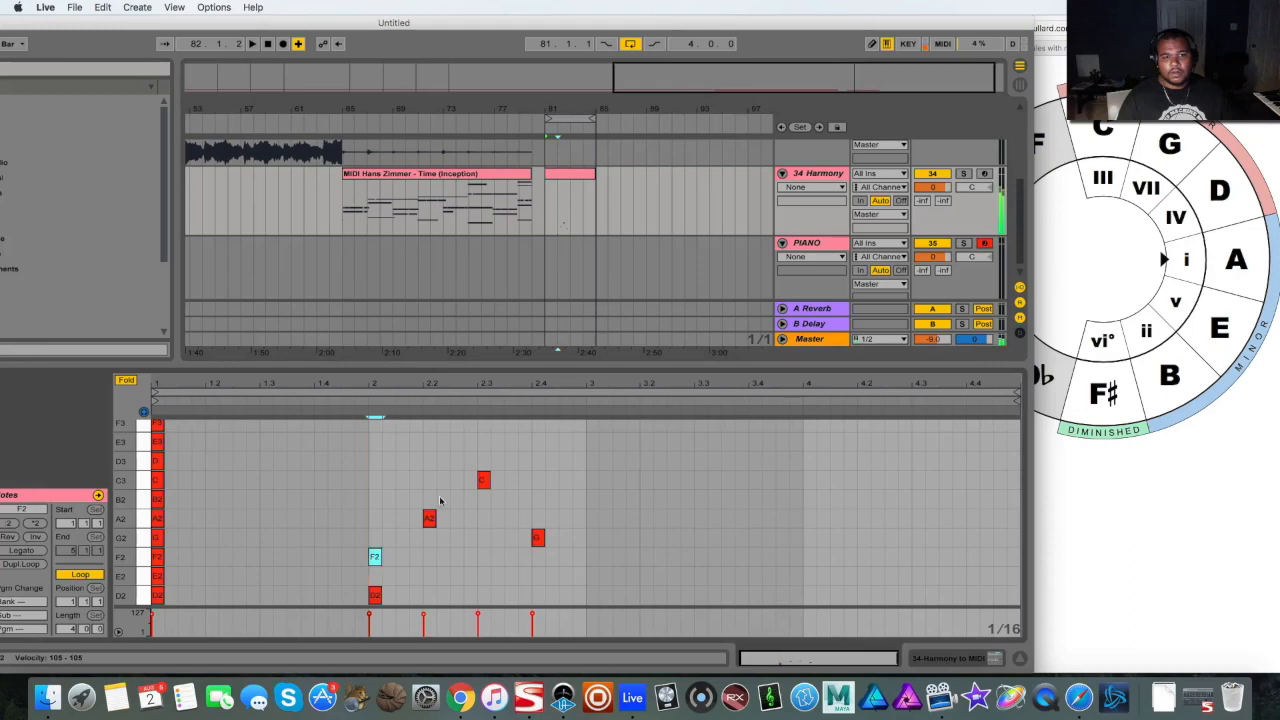
double_click(430, 484)
double_click(485, 443)
double_click(538, 519)
left_click_drag(538, 517, 538, 499)
left_click(613, 527)
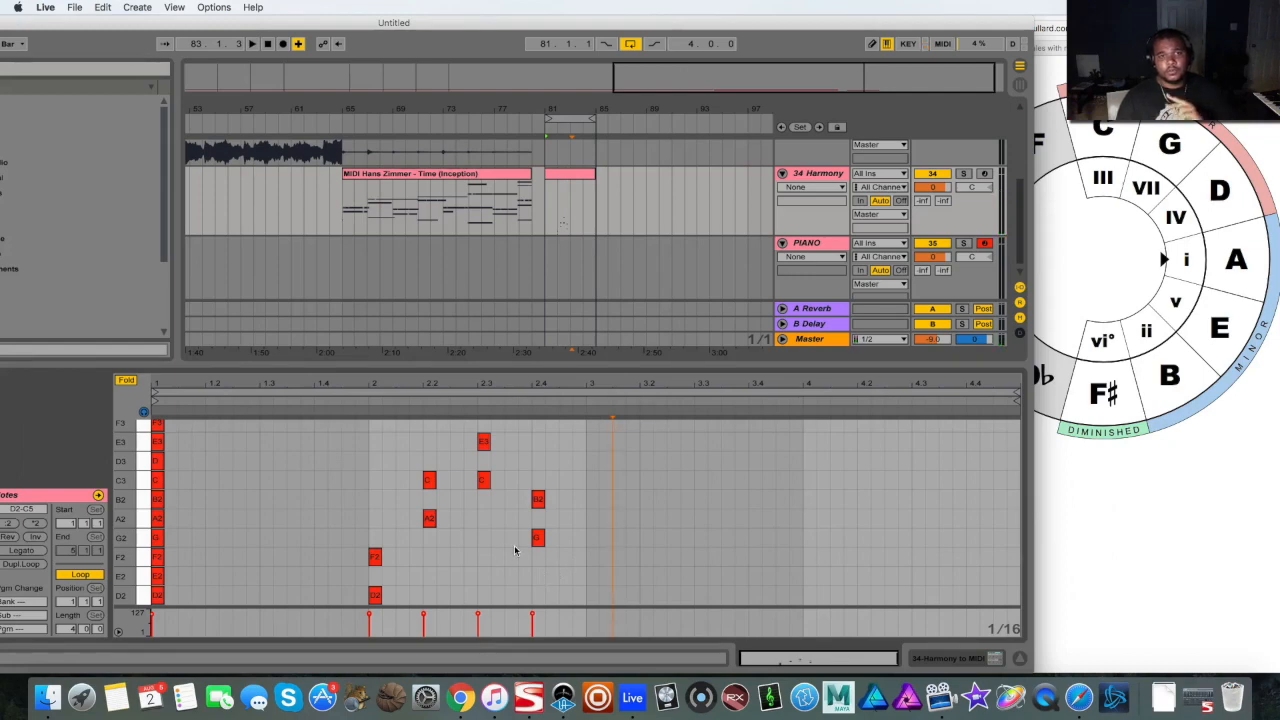
- Check the Time clip's voicings and add A1 below the A2 and C3 notes at beat 2.2 in the scale clip
left_click(430, 190)
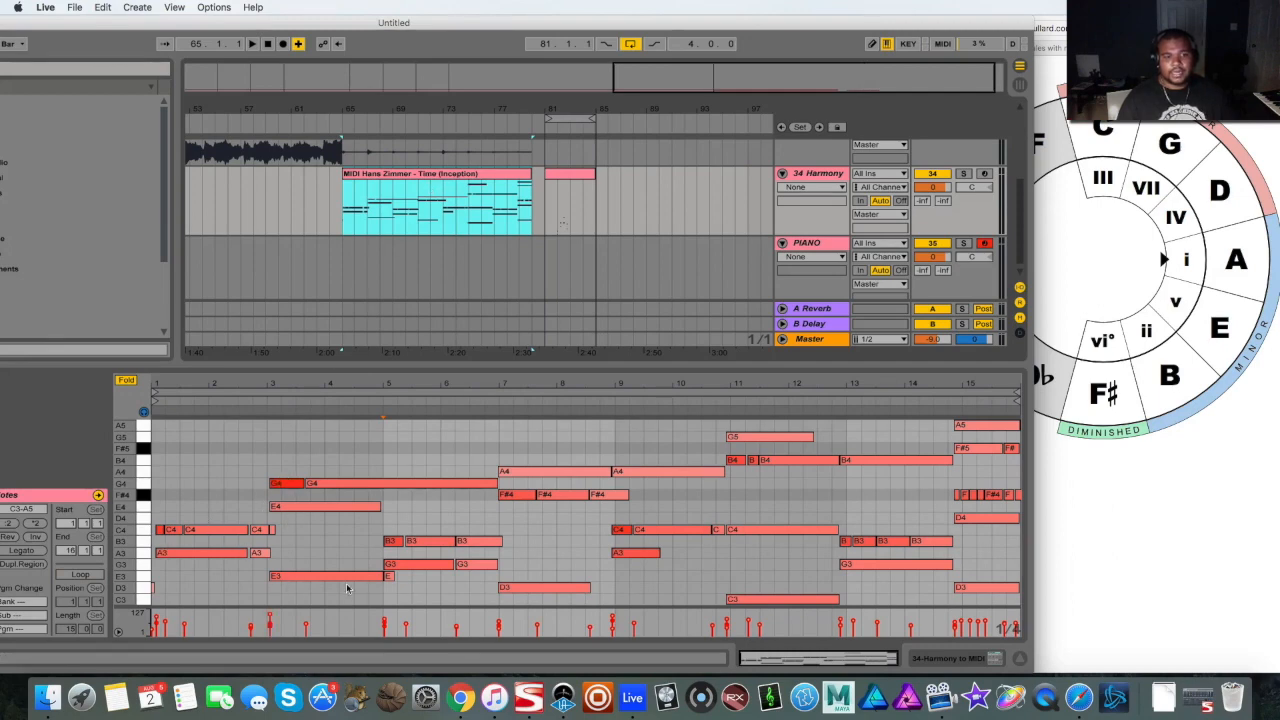
left_click(580, 176)
left_click(447, 514)
left_click(428, 517)
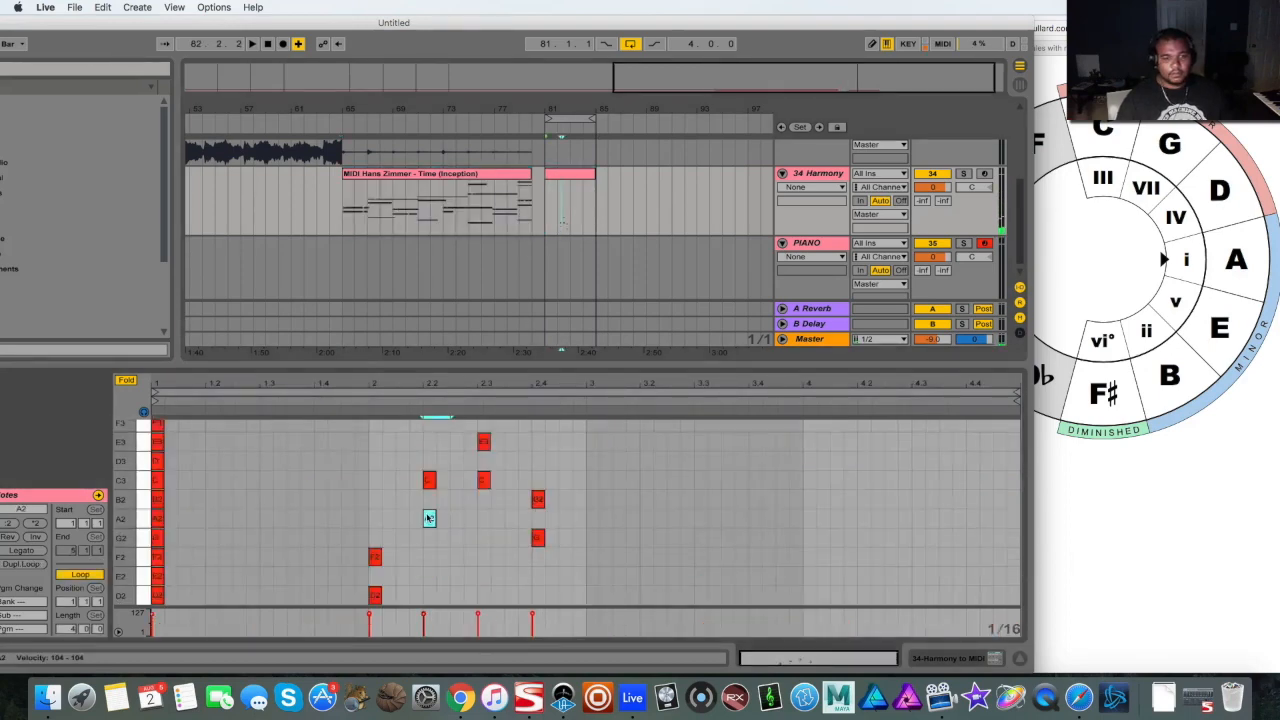
key("shift+Down")
key("shift+Up")
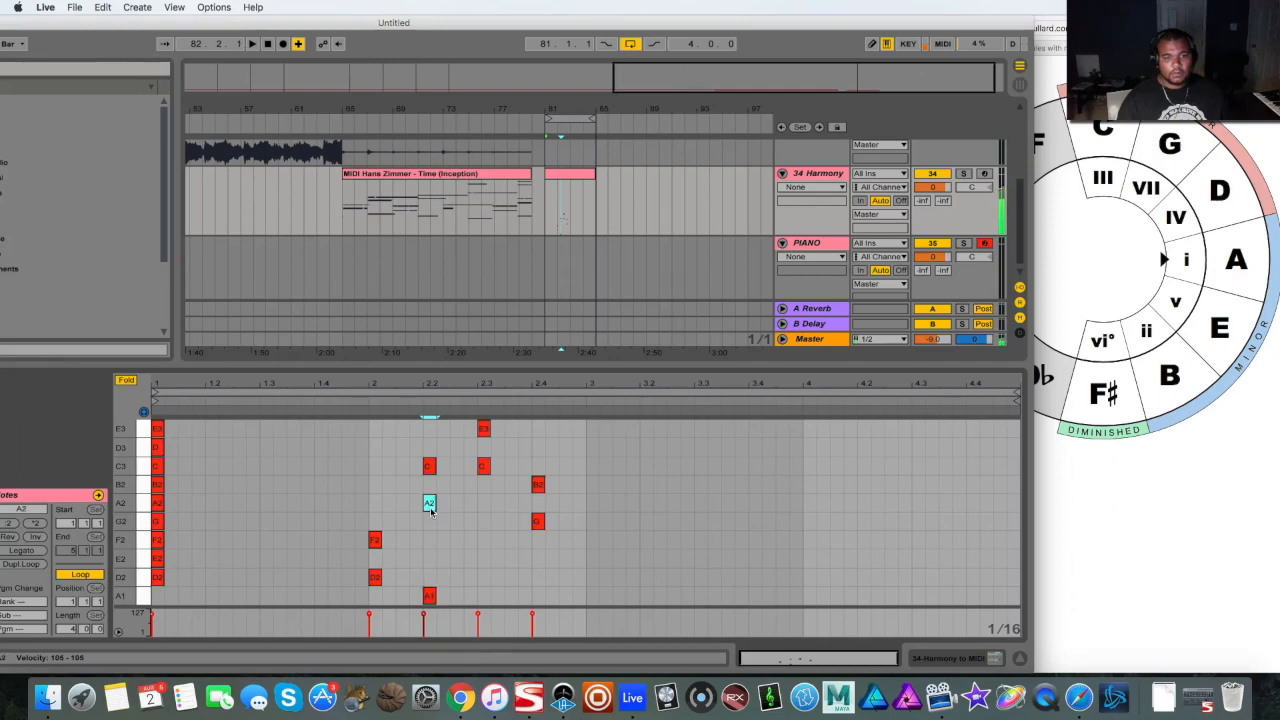
- Compare the scale clip with the Time clip and lower the C3 and E3 notes at beat 2.3 by one octave
left_click(443, 175)
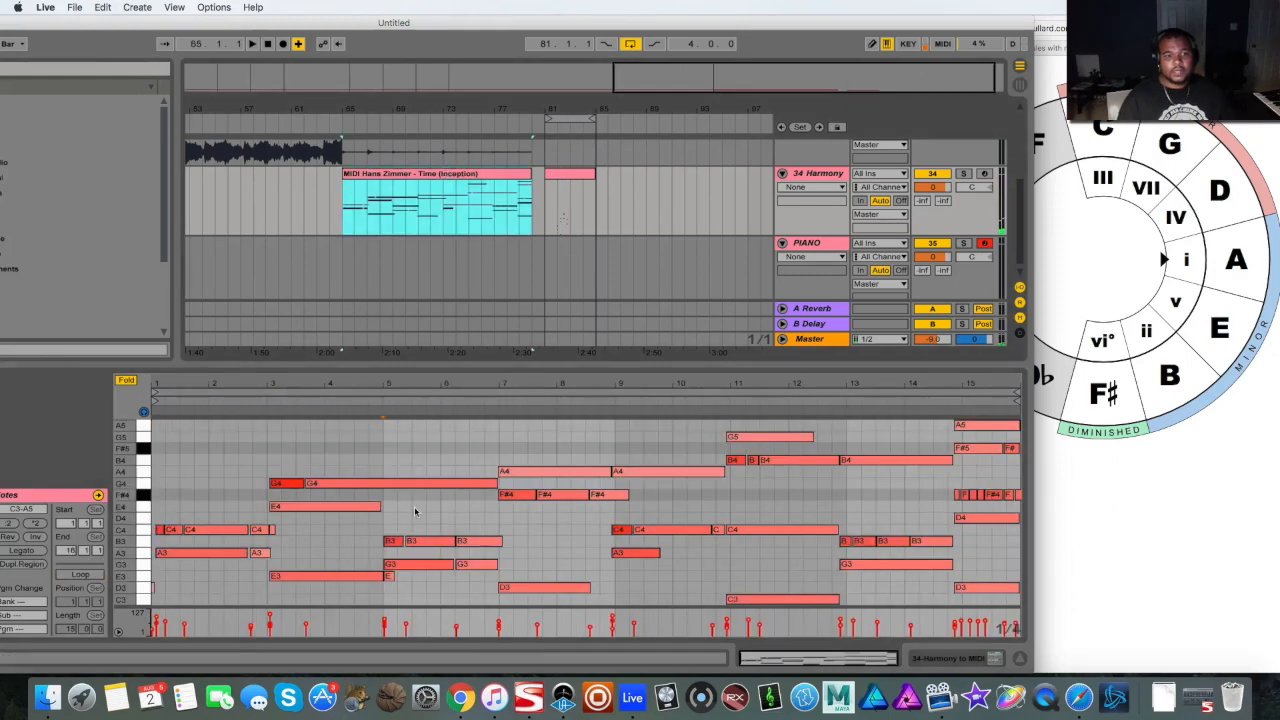
left_click(412, 510)
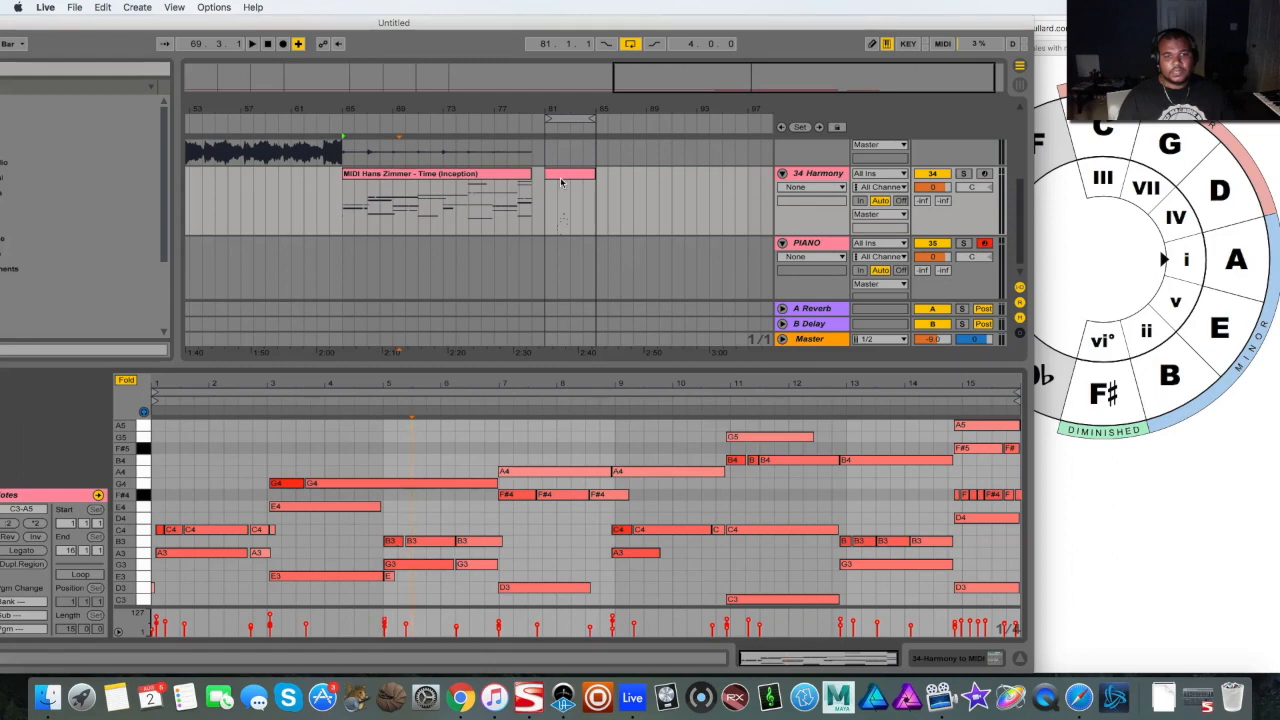
left_click(561, 182)
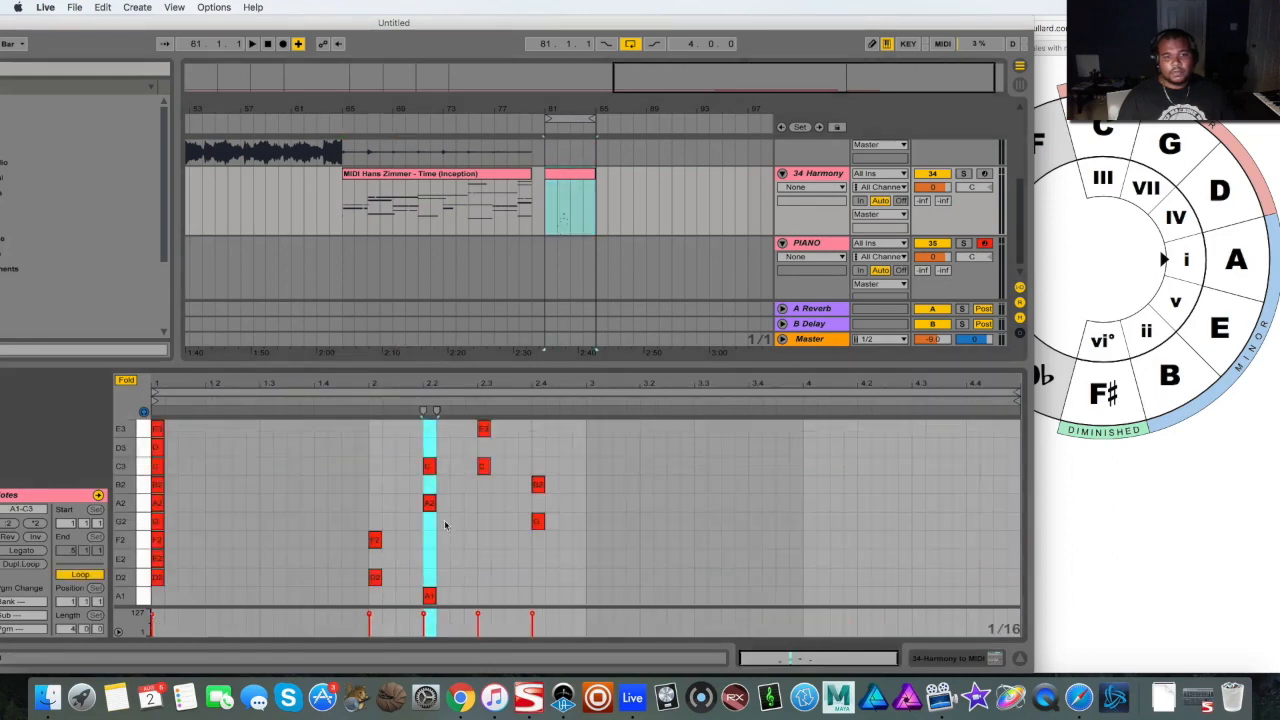
left_click(451, 451)
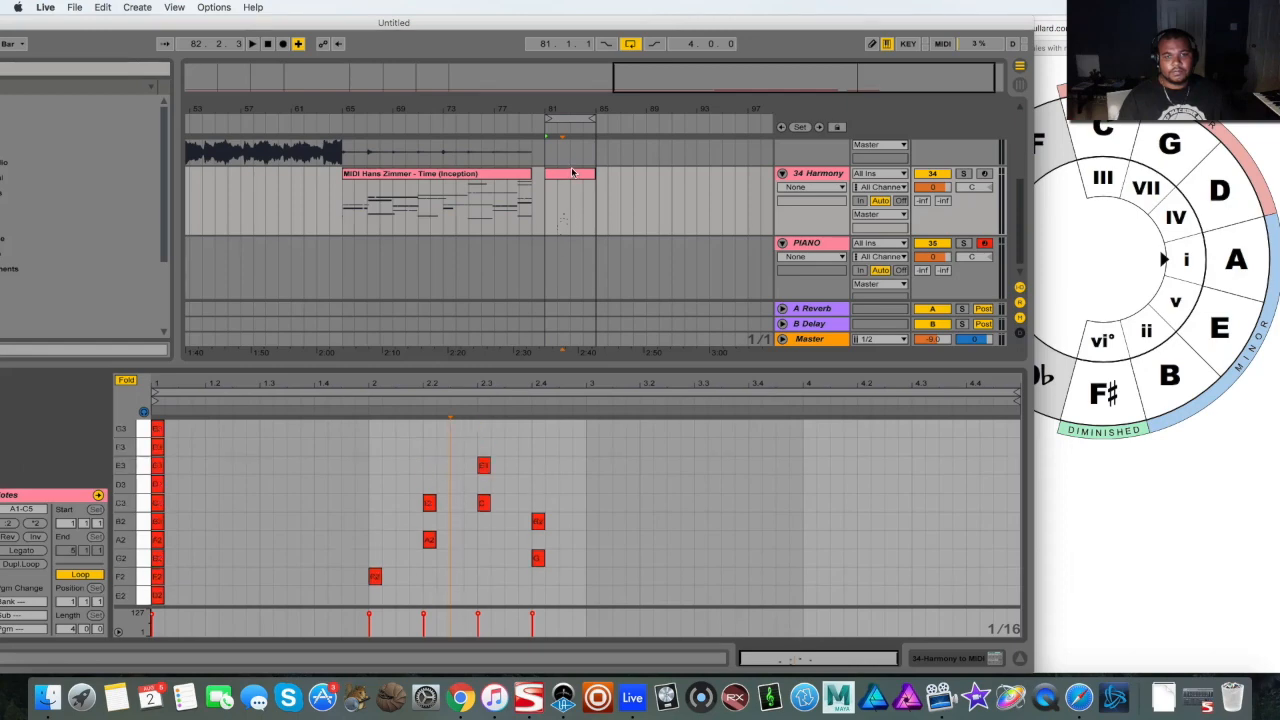
left_click(572, 174)
left_click(499, 181)
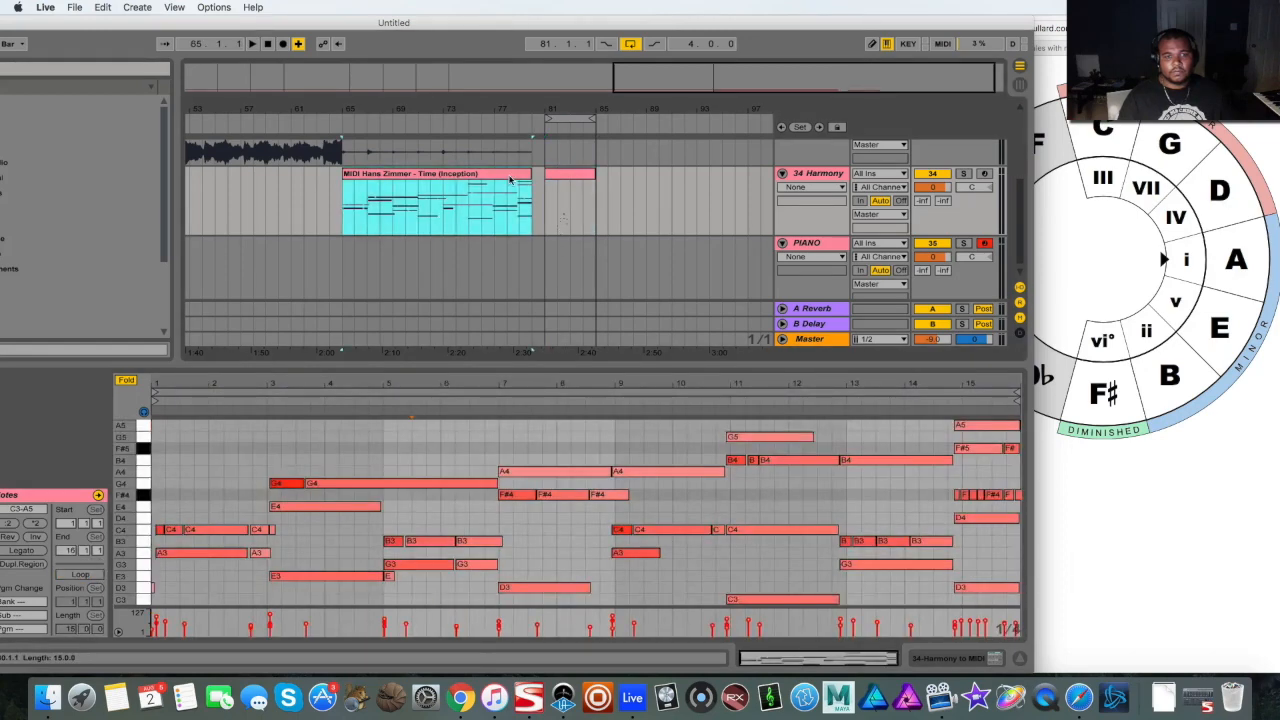
left_click(570, 178)
left_click_drag(518, 412, 470, 523)
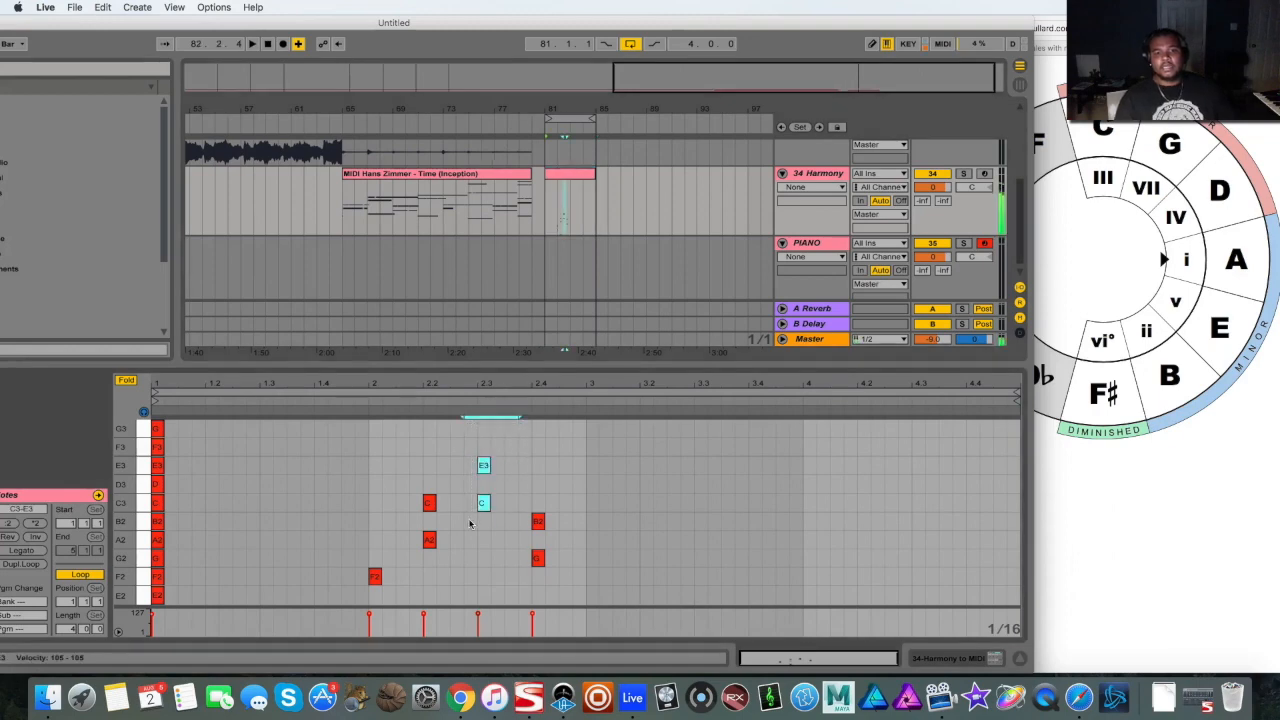
key("shift+Down")
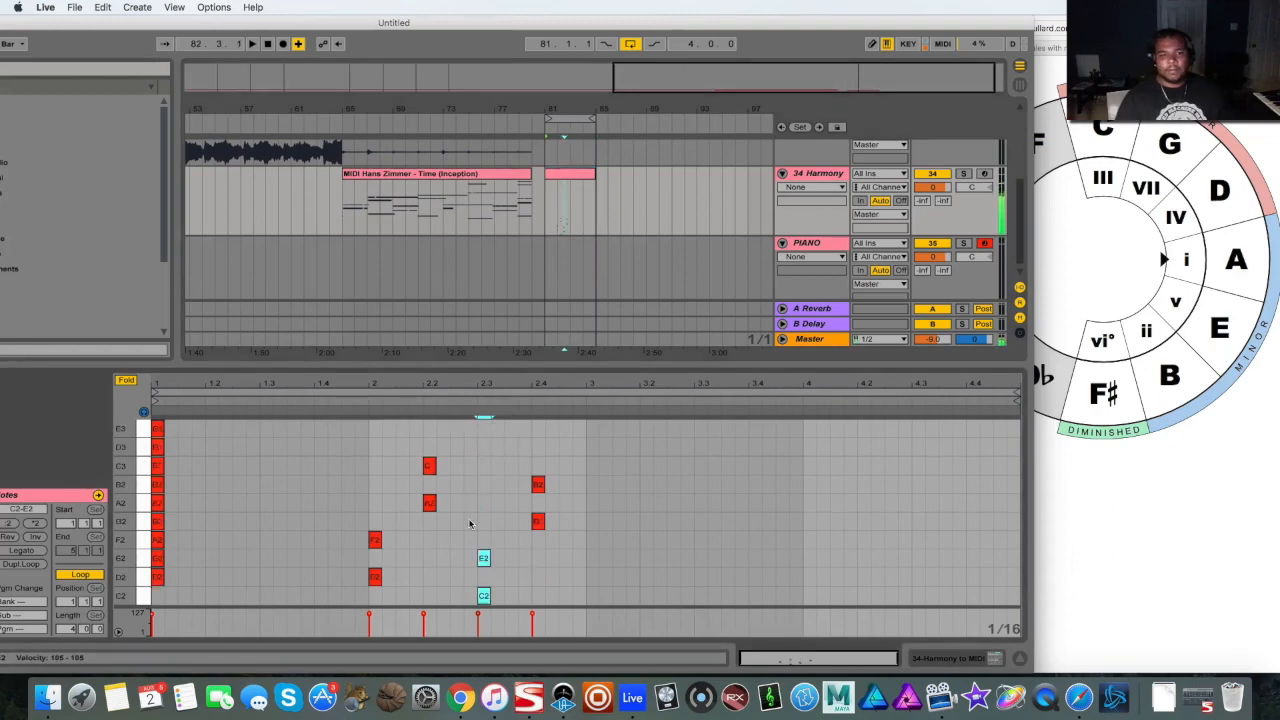
left_click(488, 541)
mouse_move(430, 465)
left_mouse_down()
mouse_move(503, 465)
mouse_move(436, 465)
left_mouse_up()
left_click(507, 504)
- Check the Time clip's bar 7 chord, and revoice the scale clip's chord at beat 2.4 as G1, B2 and D3
left_click(494, 178)
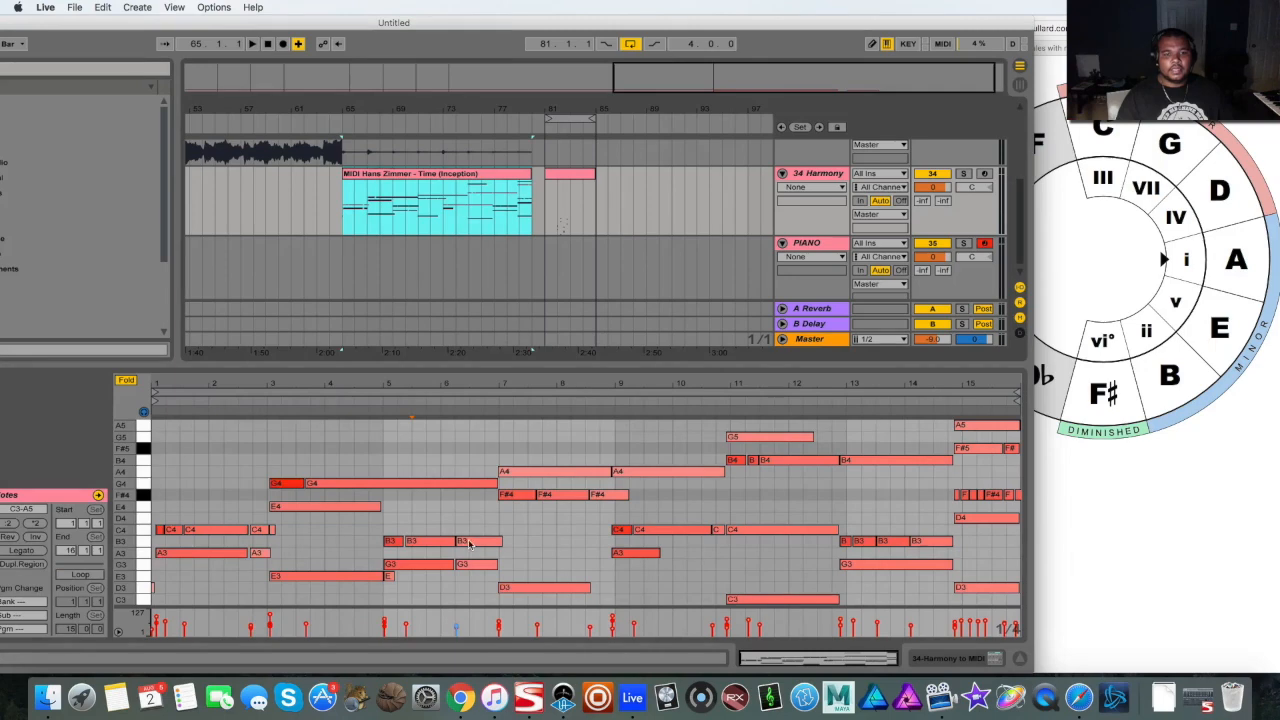
left_click_drag(542, 515, 548, 600)
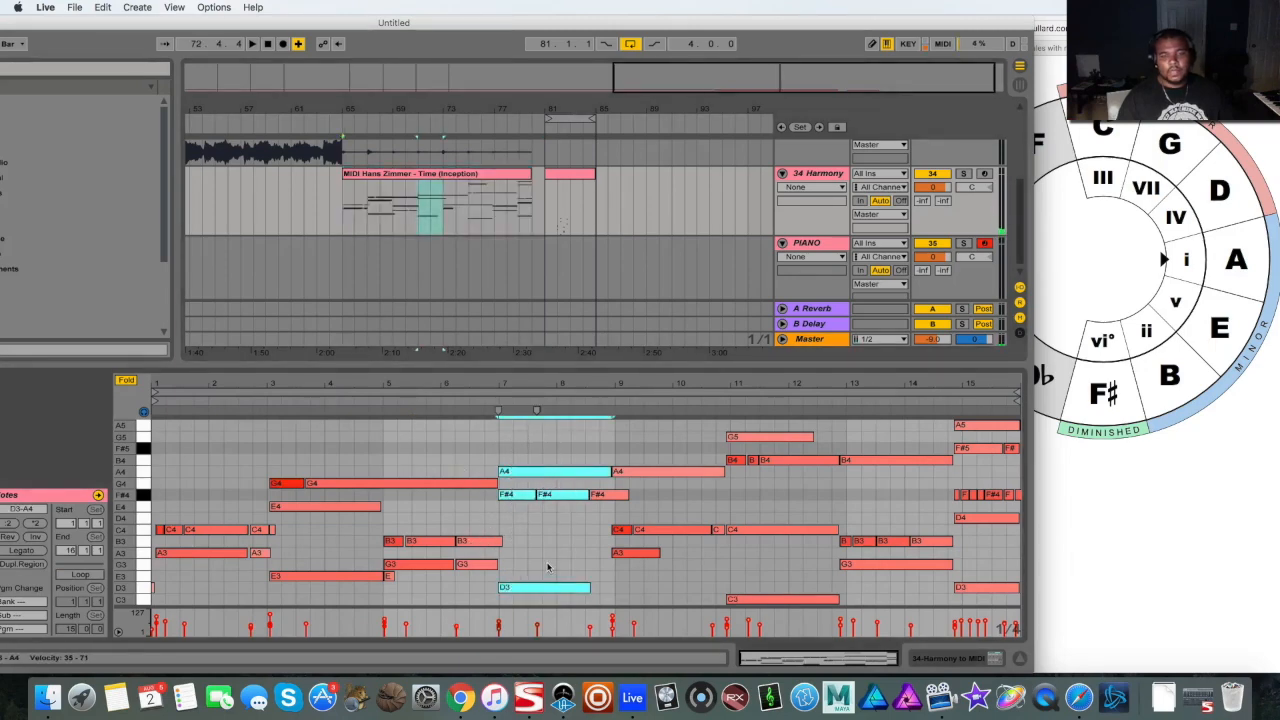
left_click(514, 438)
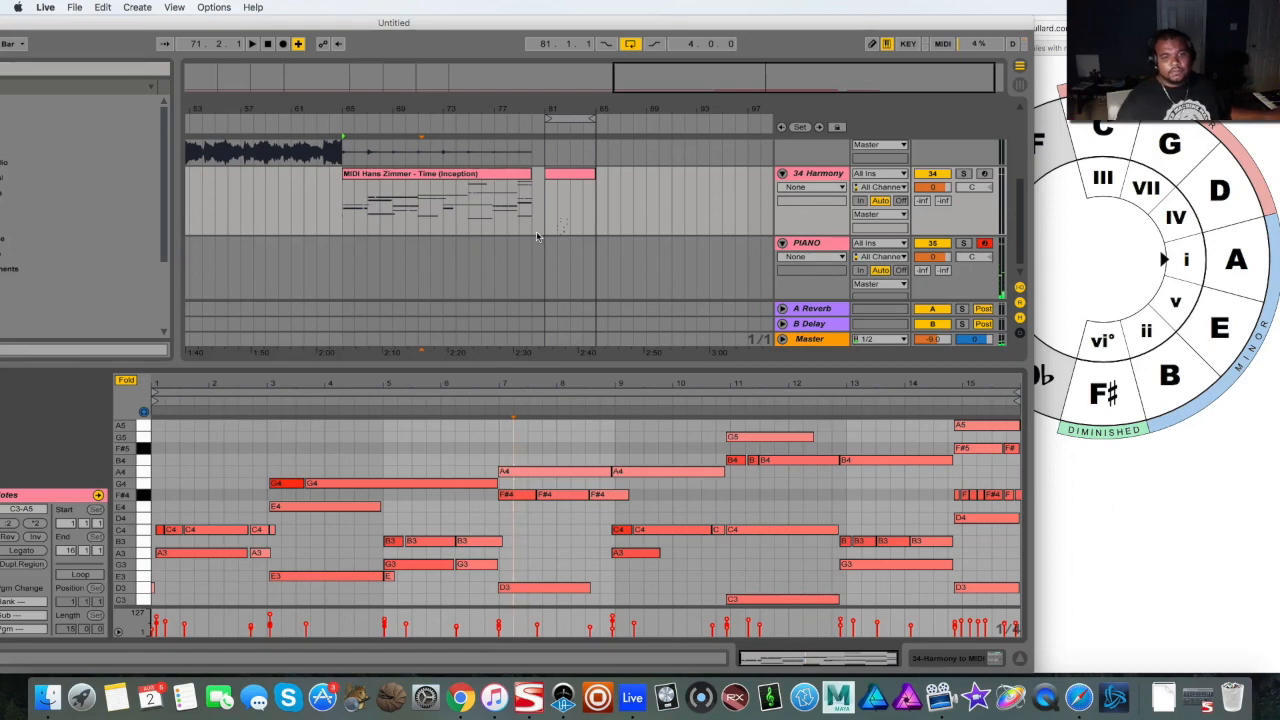
key("Right")
double_click(541, 451)
left_click(534, 529)
left_click(532, 512)
key("shift+Down")
key("Delete")
left_click(494, 178)
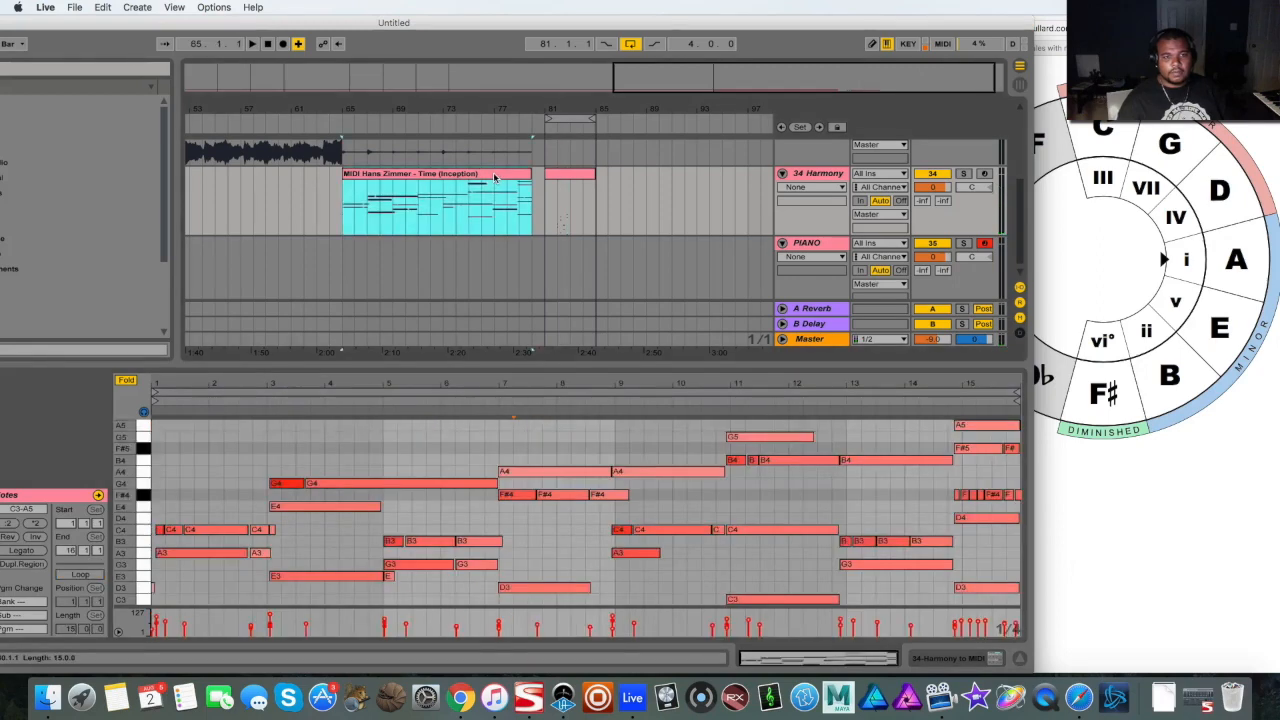
- Copy the four bar 2 chords into a new two-bar MIDI clip at bar 85, aligned to the clip's start
left_click(586, 178)
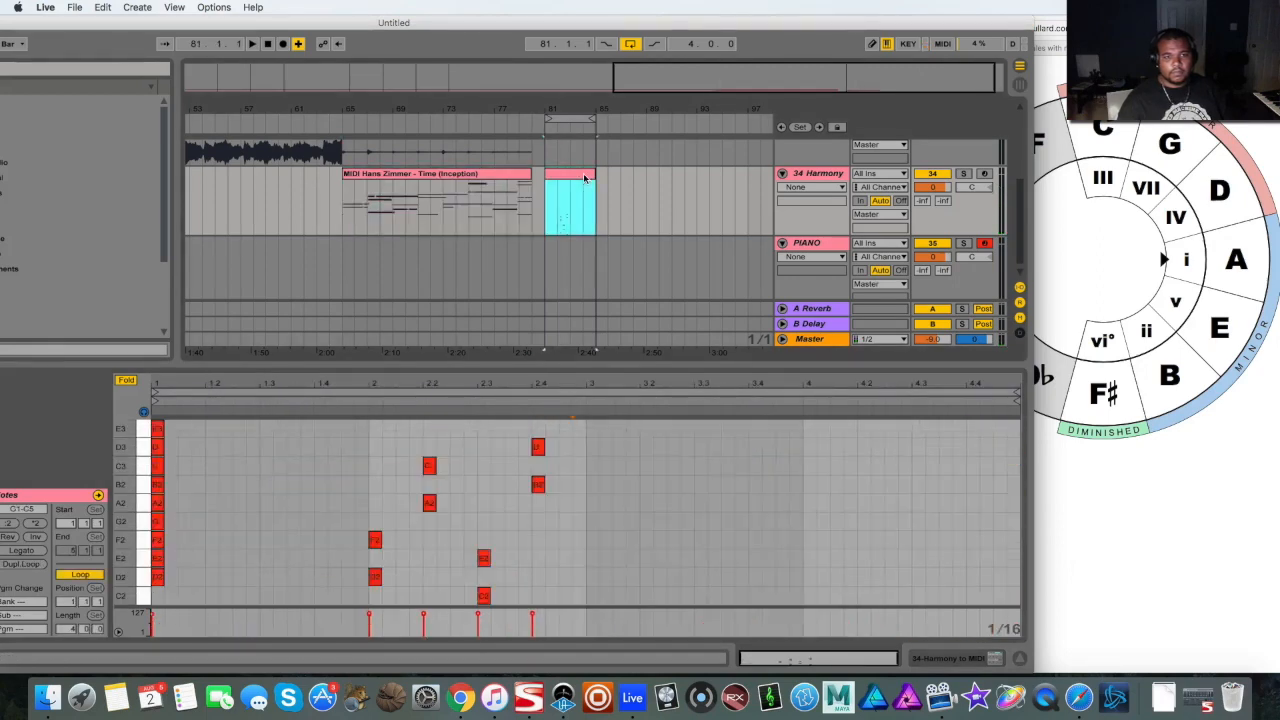
scroll(613, 465, "down", 2)
scroll(557, 485, "up", 4)
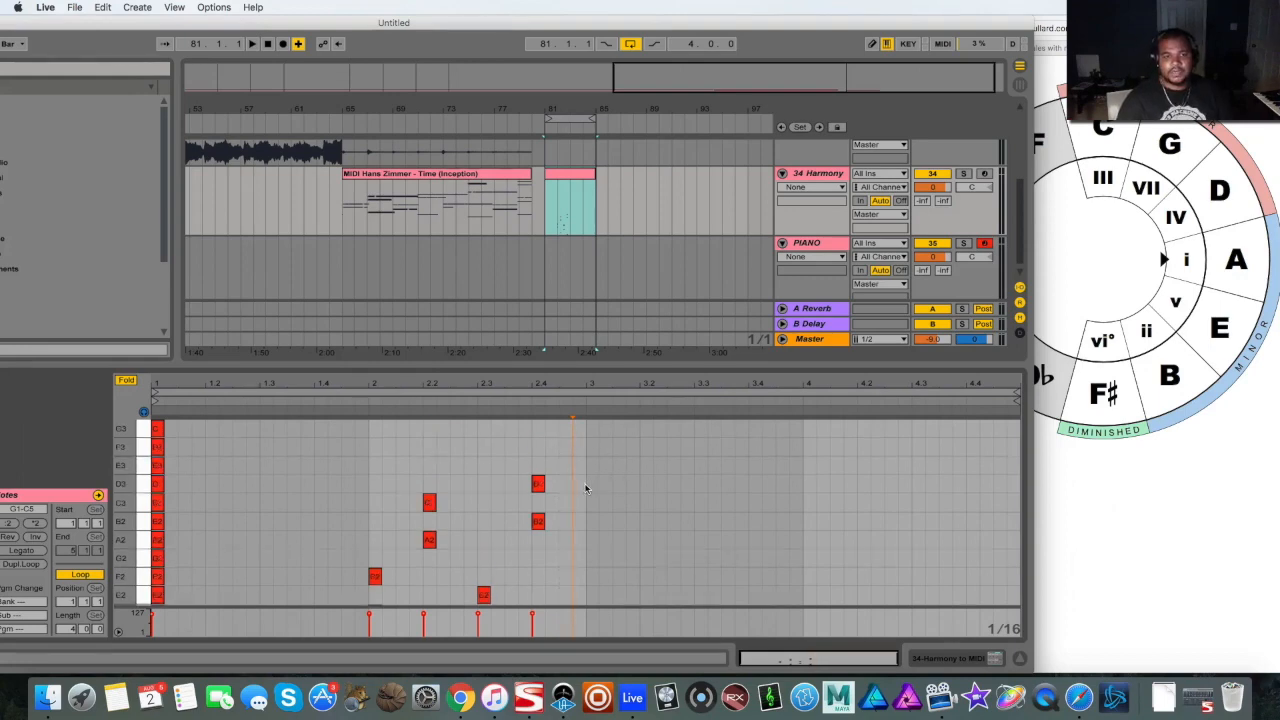
scroll(586, 488, "down", 4)
mouse_move(490, 388)
left_mouse_down()
mouse_move(490, 445)
mouse_move(490, 405)
left_mouse_up()
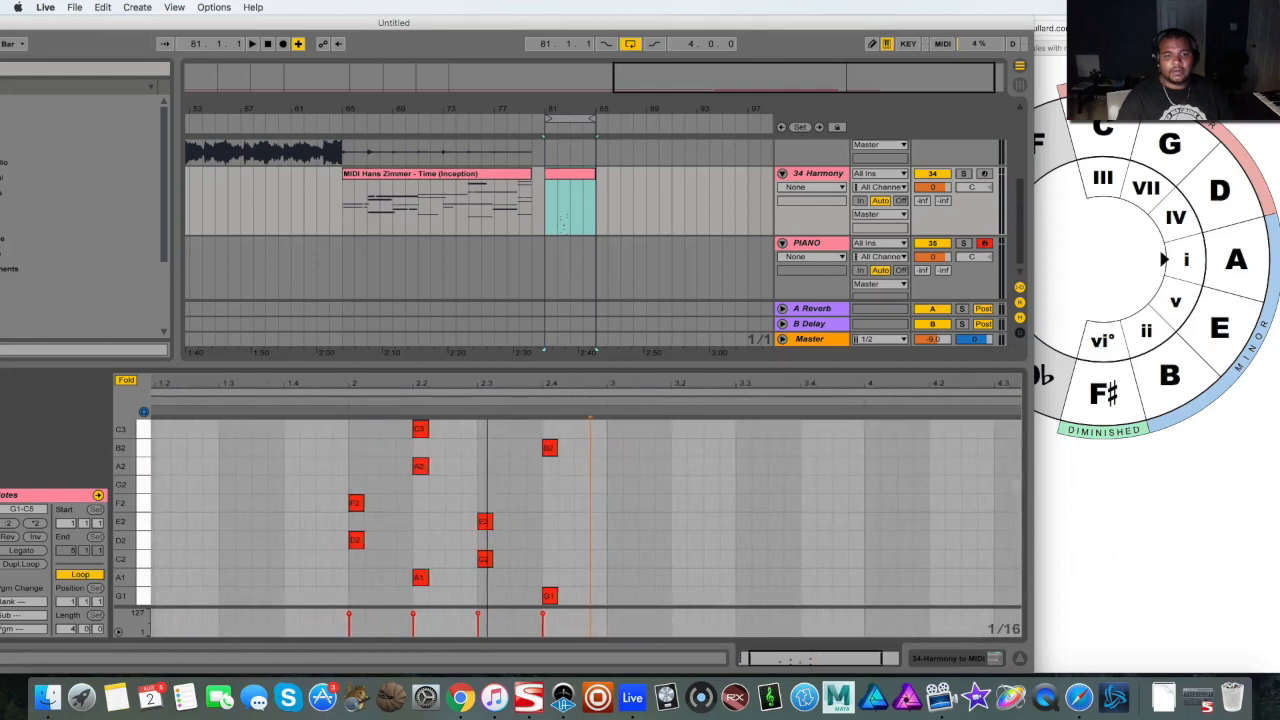
scroll(574, 453, "up", 1)
left_click_drag(590, 416, 333, 604)
scroll(591, 547, "down", 1)
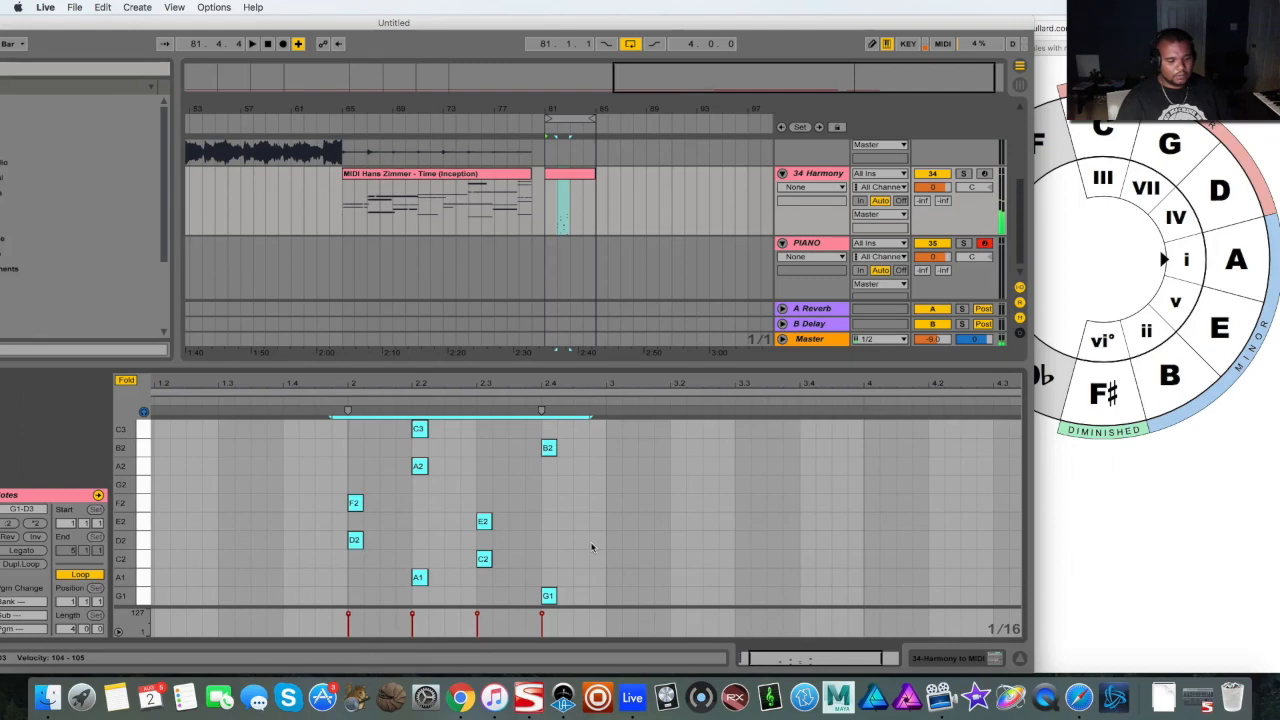
left_click_drag(593, 207, 620, 207)
scroll(250, 495, "down", 4)
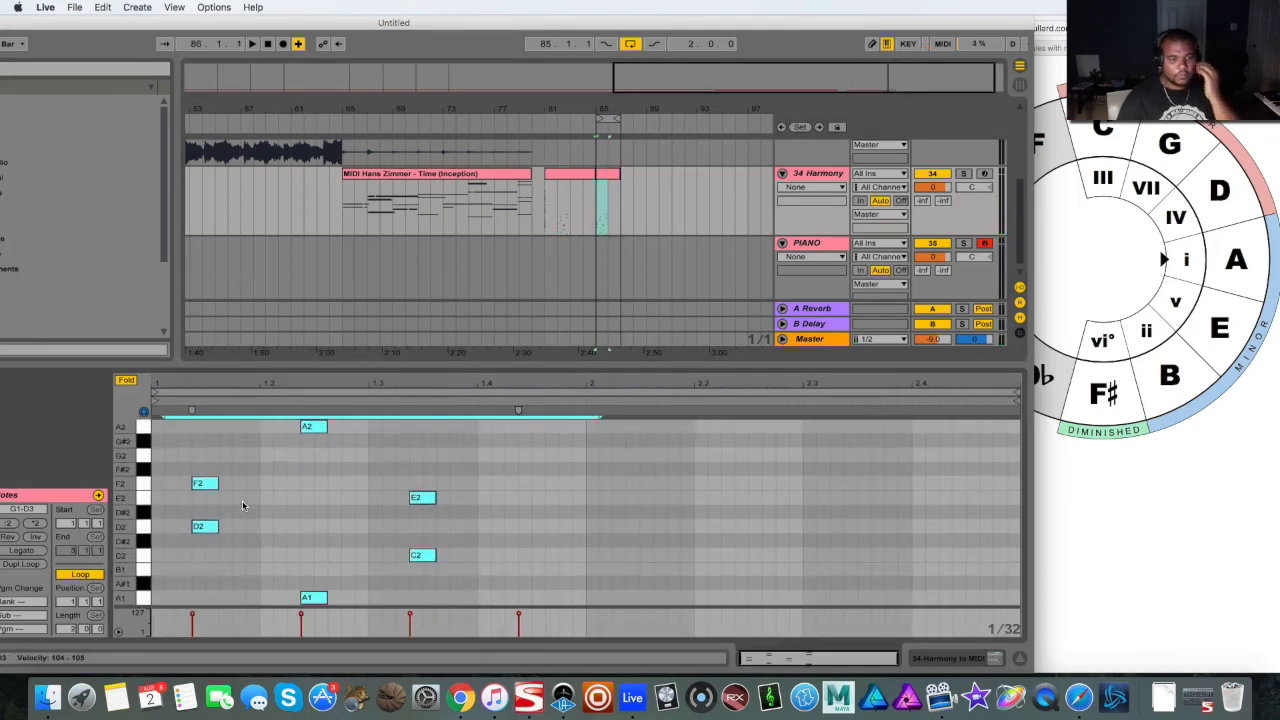
left_click_drag(201, 527, 169, 535)
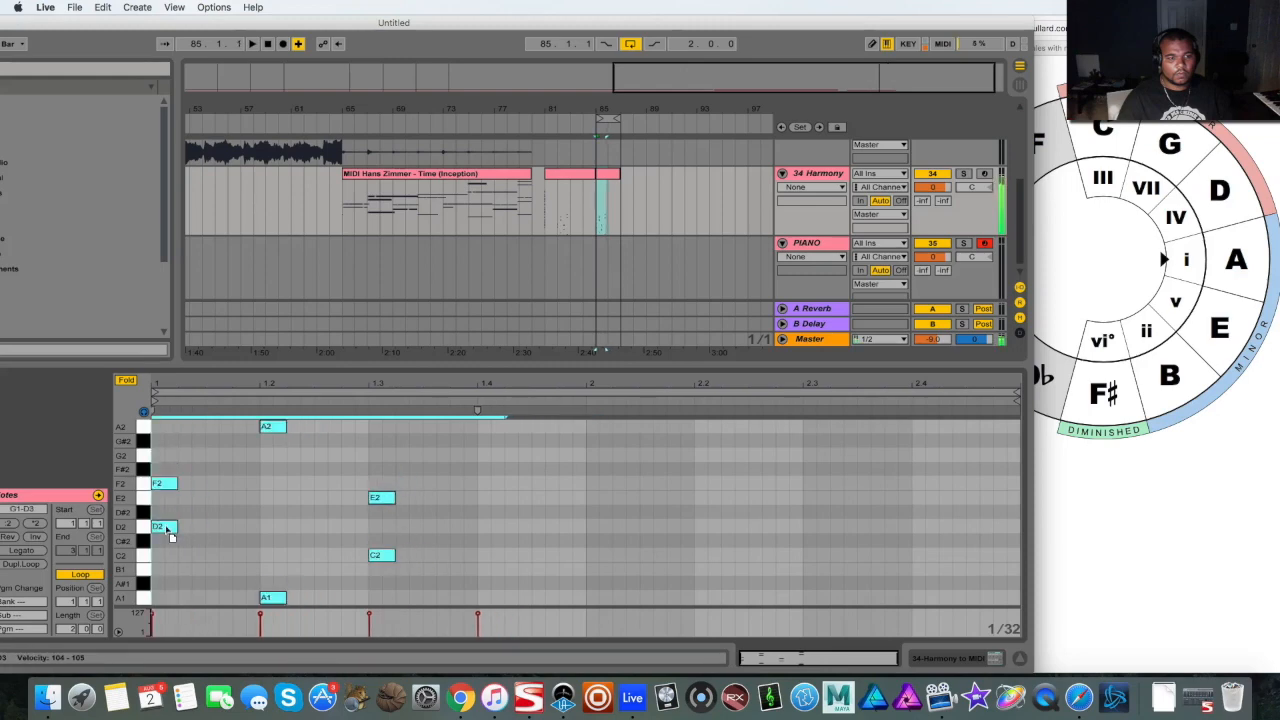
- Lengthen the notes of the new clip's first three chords to one beat each
left_click_drag(221, 463, 259, 526)
left_click(312, 482)
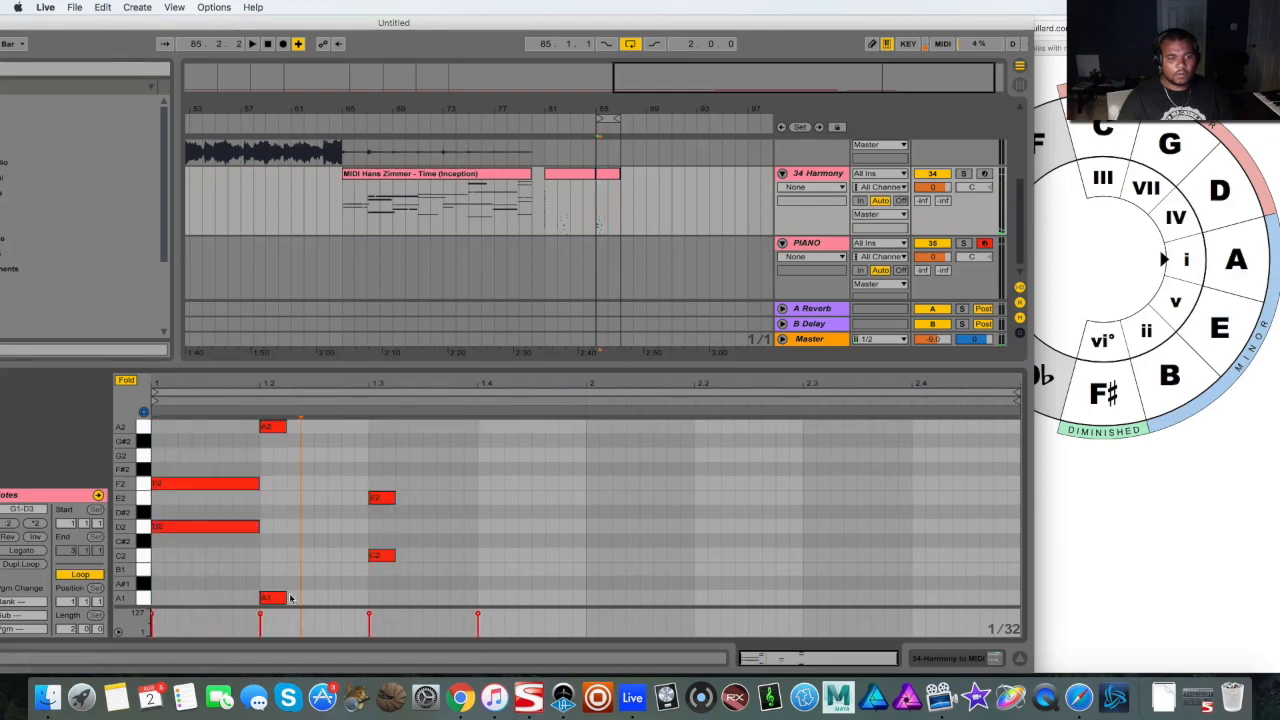
left_click_drag(285, 596, 368, 597)
scroll(317, 559, "up", 2)
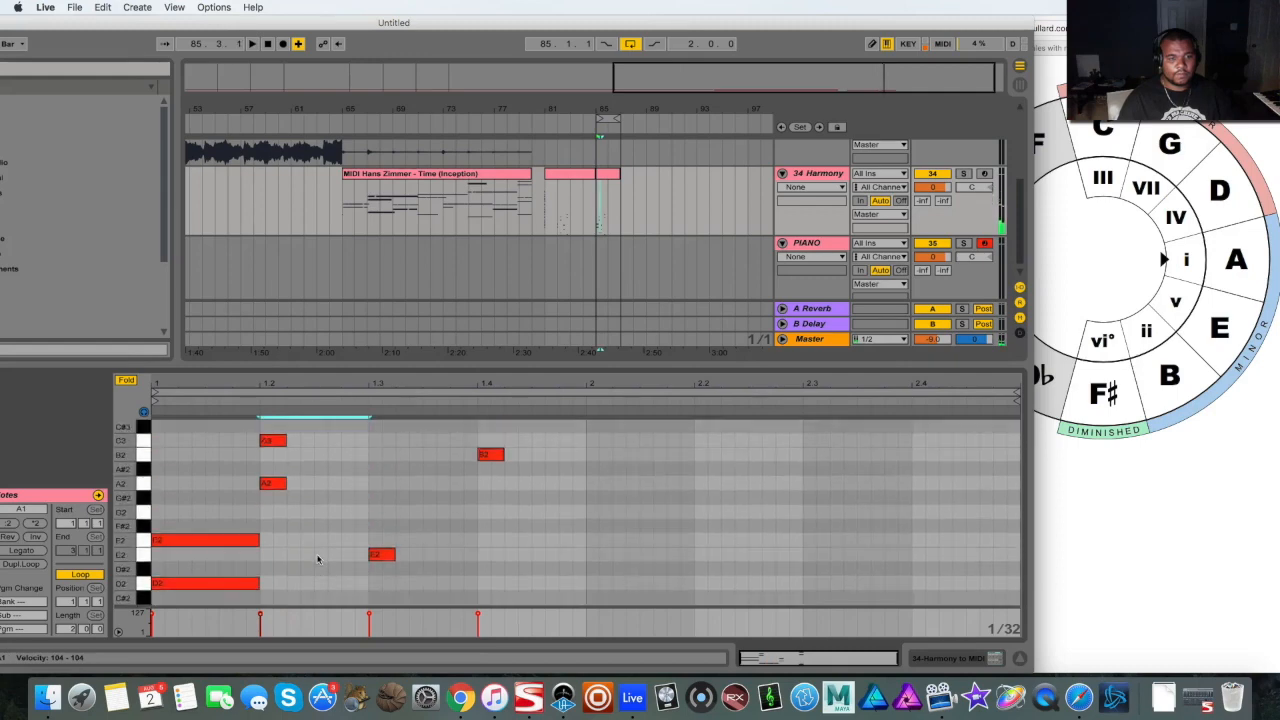
left_click_drag(312, 431, 480, 566)
scroll(511, 534, "down", 2)
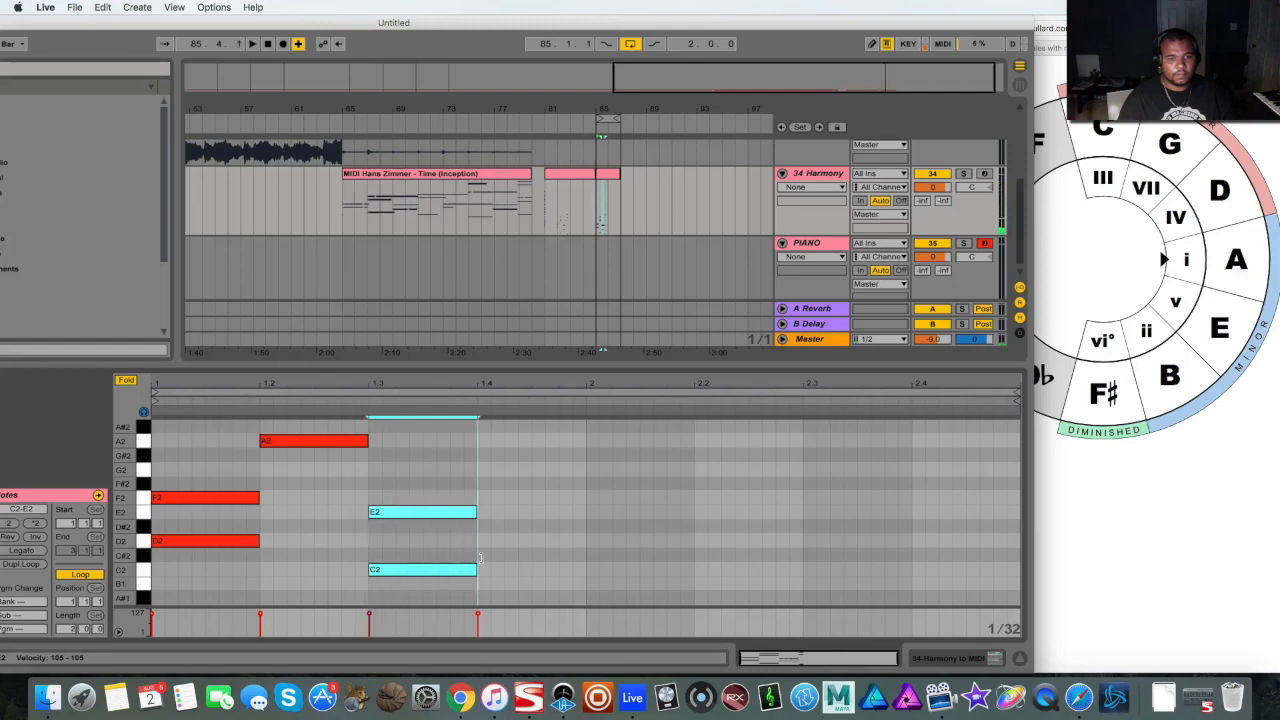
- Extend the fourth chord's D3, B2 and G1 notes to end at bar 2 of the new clip
scroll(514, 530, "up", 3)
left_click_drag(563, 436, 586, 497)
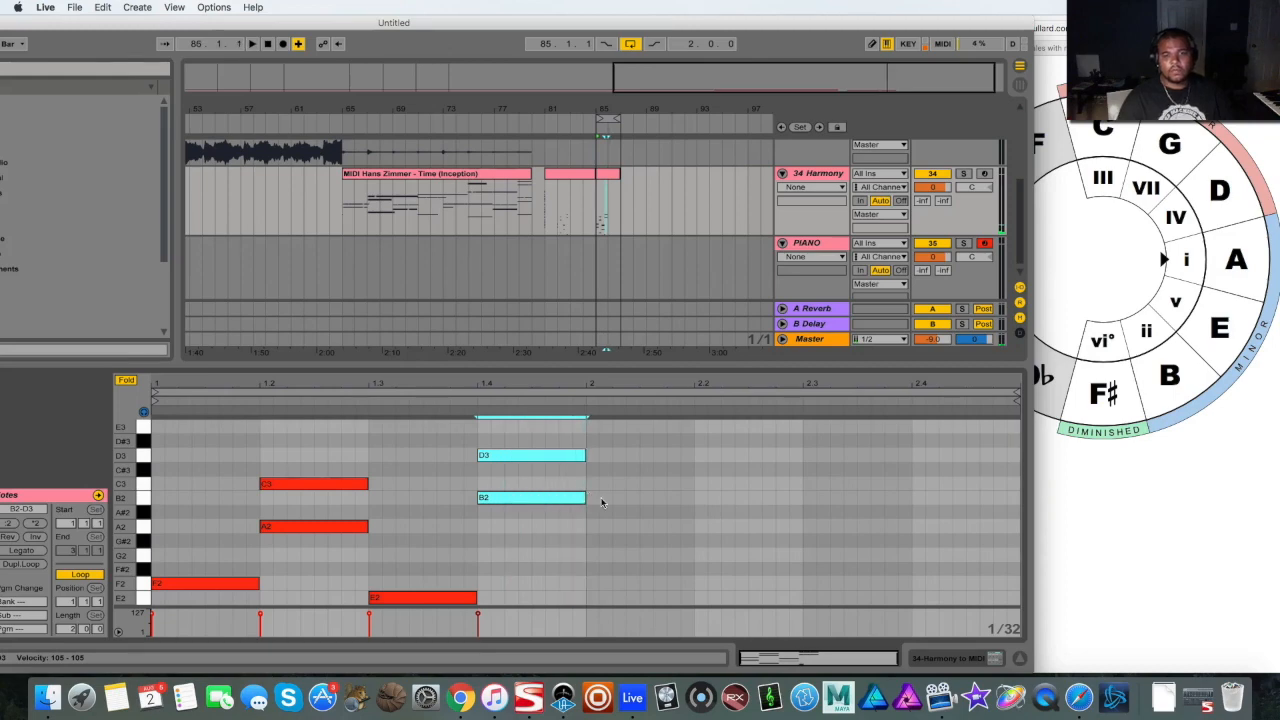
left_click(600, 503)
scroll(648, 512, "down", 6)
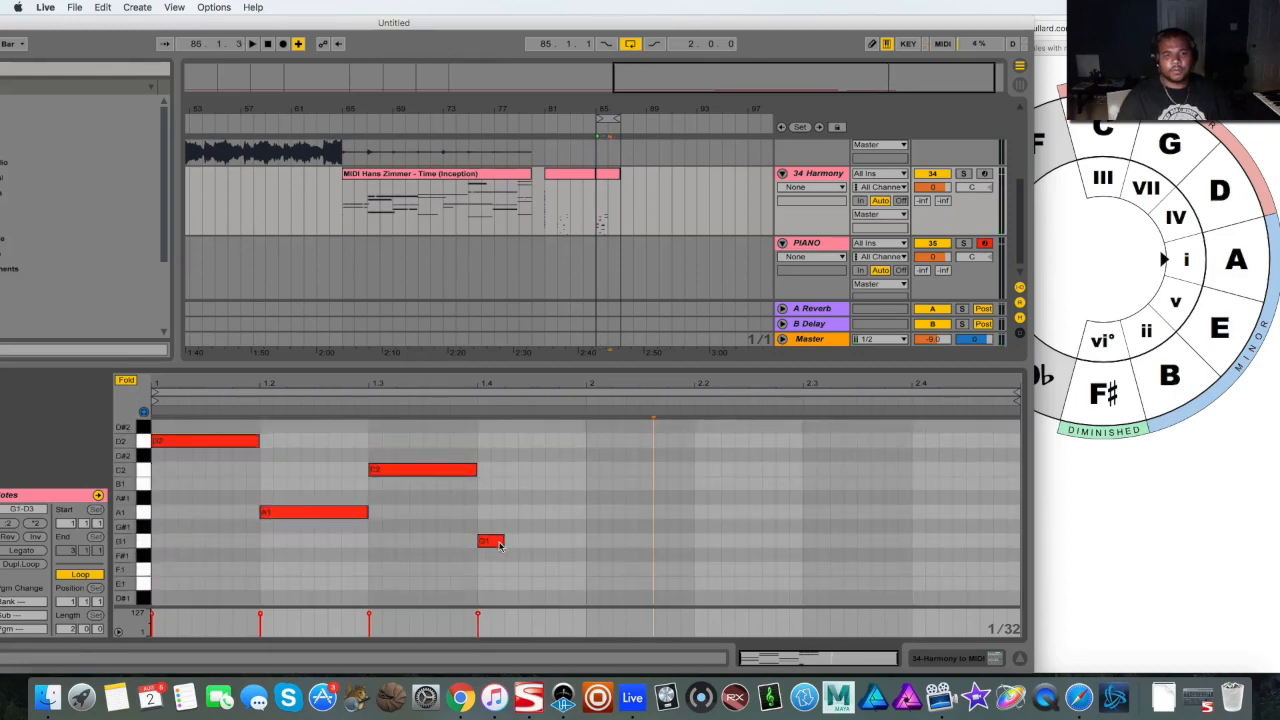
left_click_drag(504, 541, 586, 541)
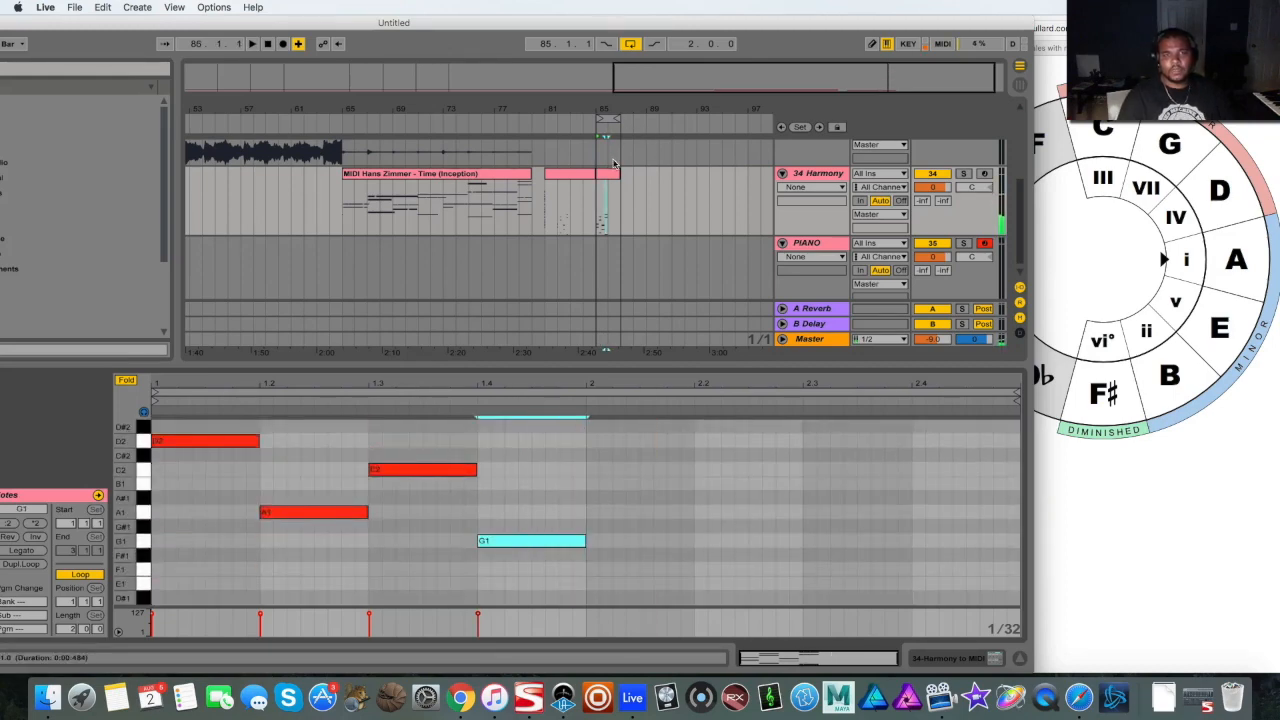
- Play the new chord clip with a one-bar loop from bar 85 and set the tempo to 62 BPM
left_click(611, 174)
key("space")
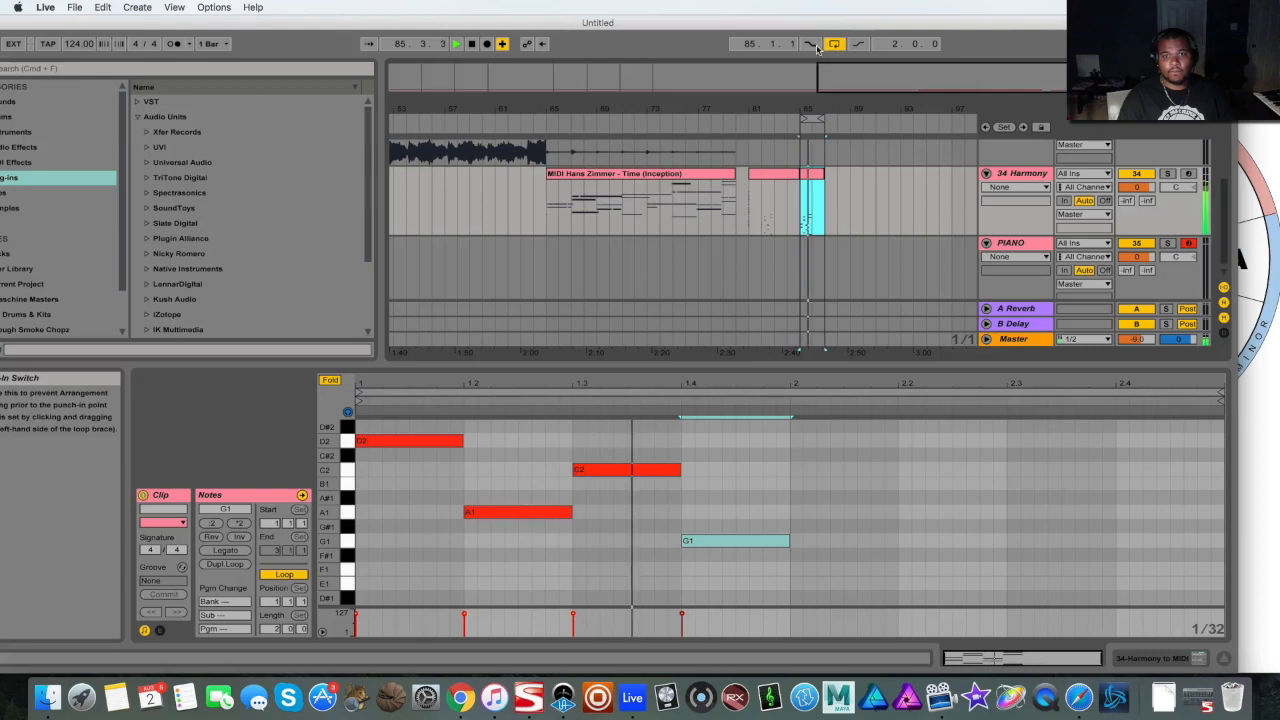
left_click_drag(823, 119, 811, 119)
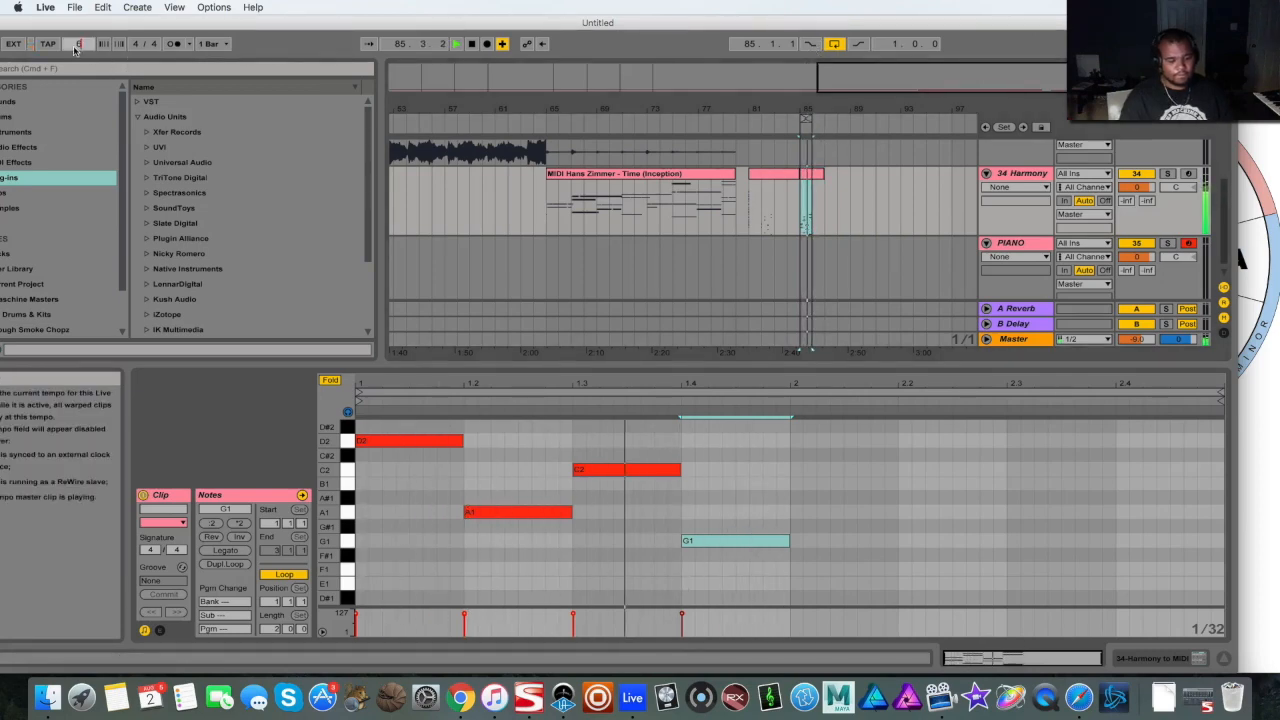
left_click_drag(74, 47, 74, 70)
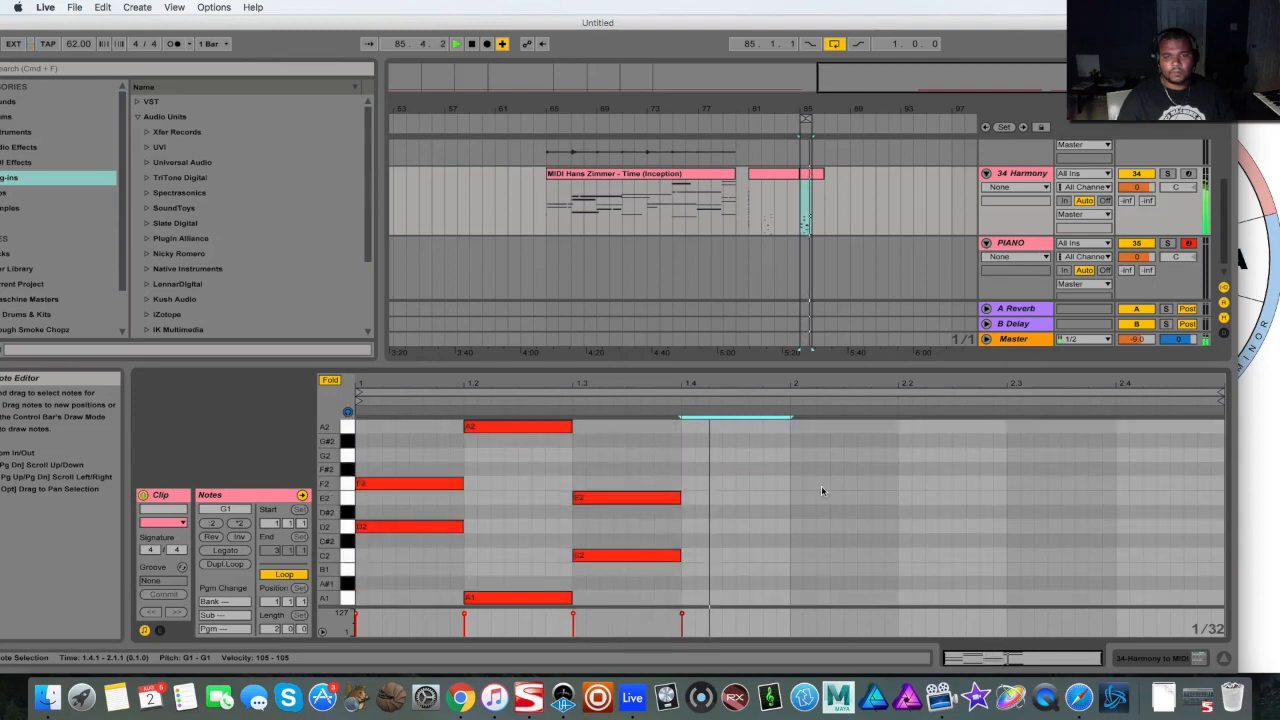
- Stop playback and reopen the four-bar clip at bar 81, viewing its chords with only the used note rows shown
key("space")
left_click(698, 479)
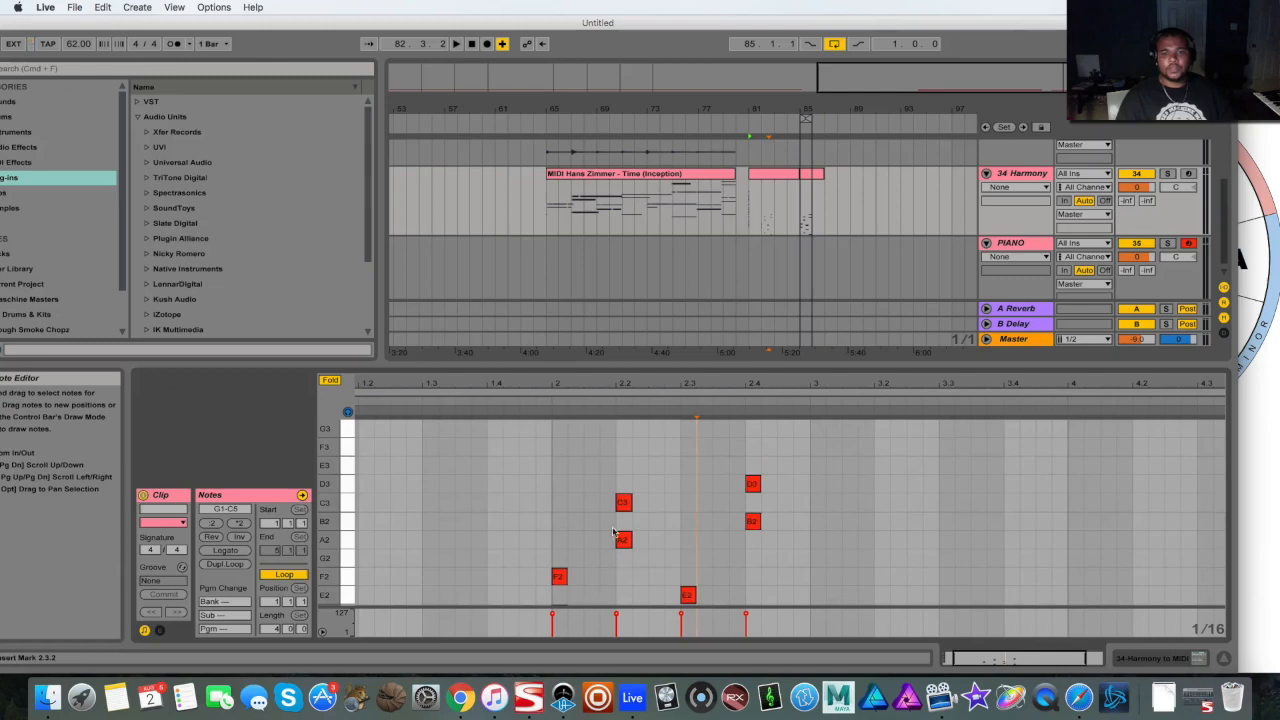
left_click(330, 380)
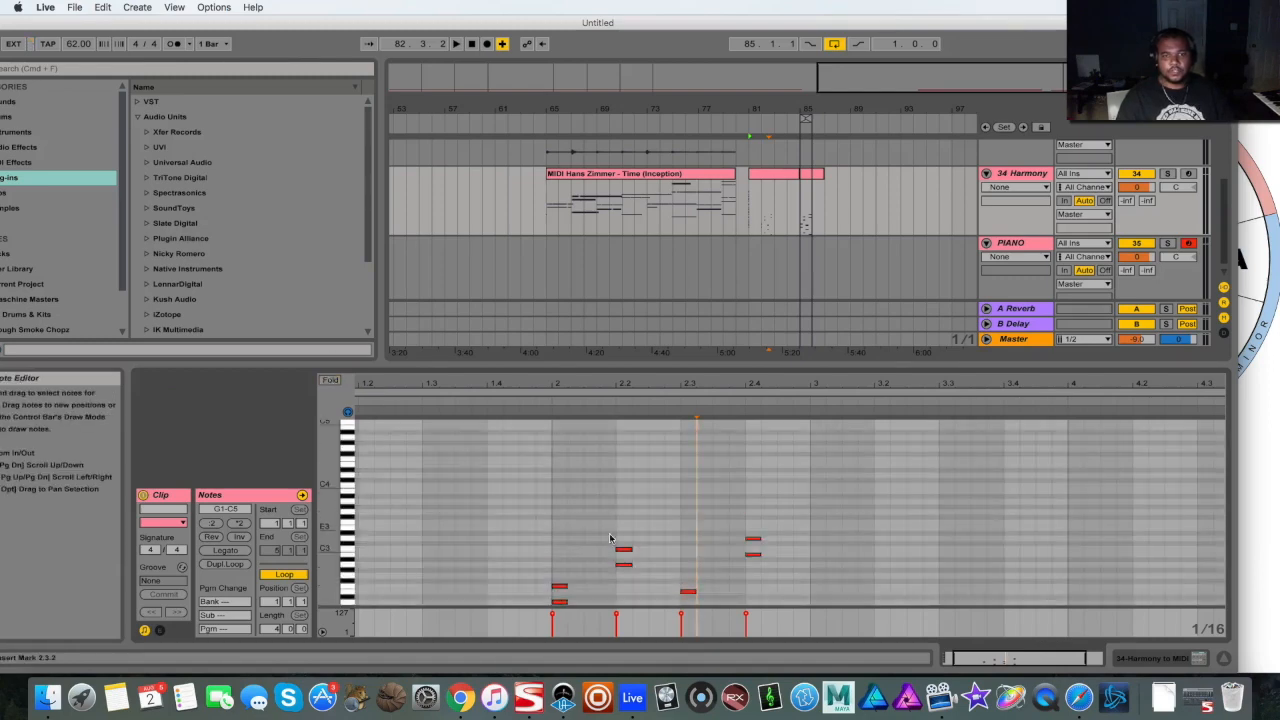
scroll(610, 527, "down", 4)
left_click_drag(750, 215, 800, 215)
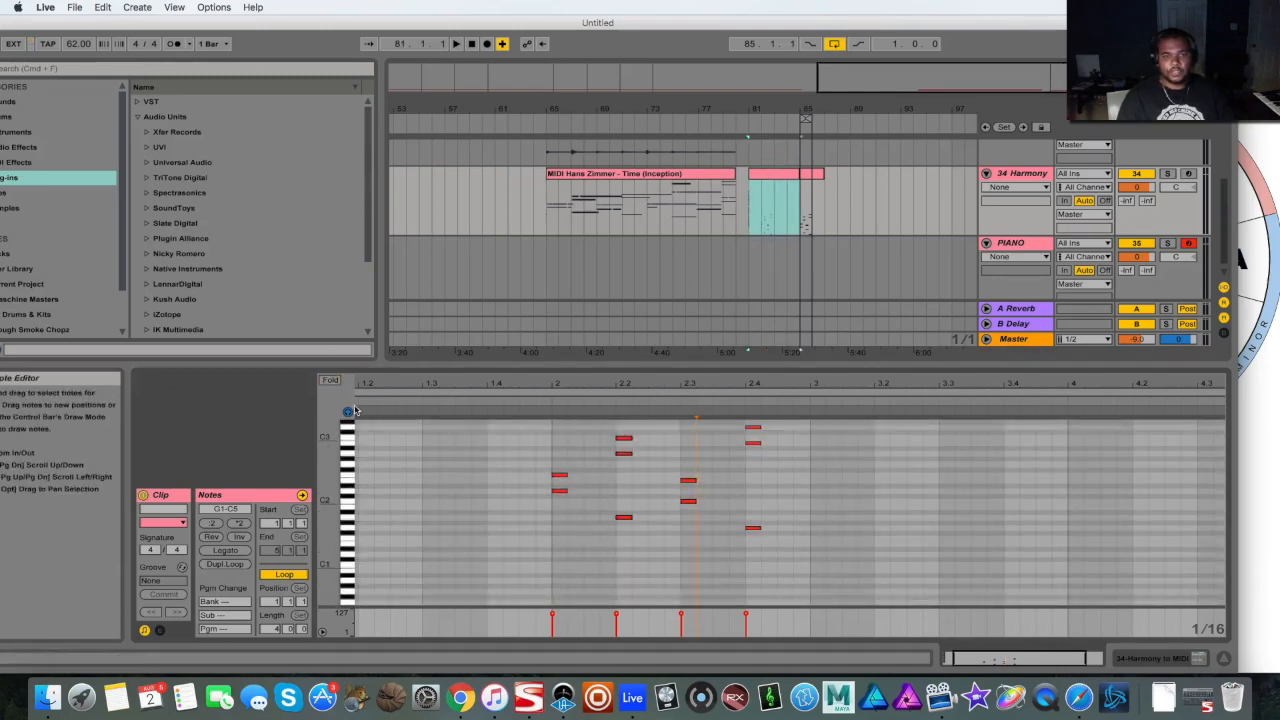
scroll(500, 450, "left", 2)
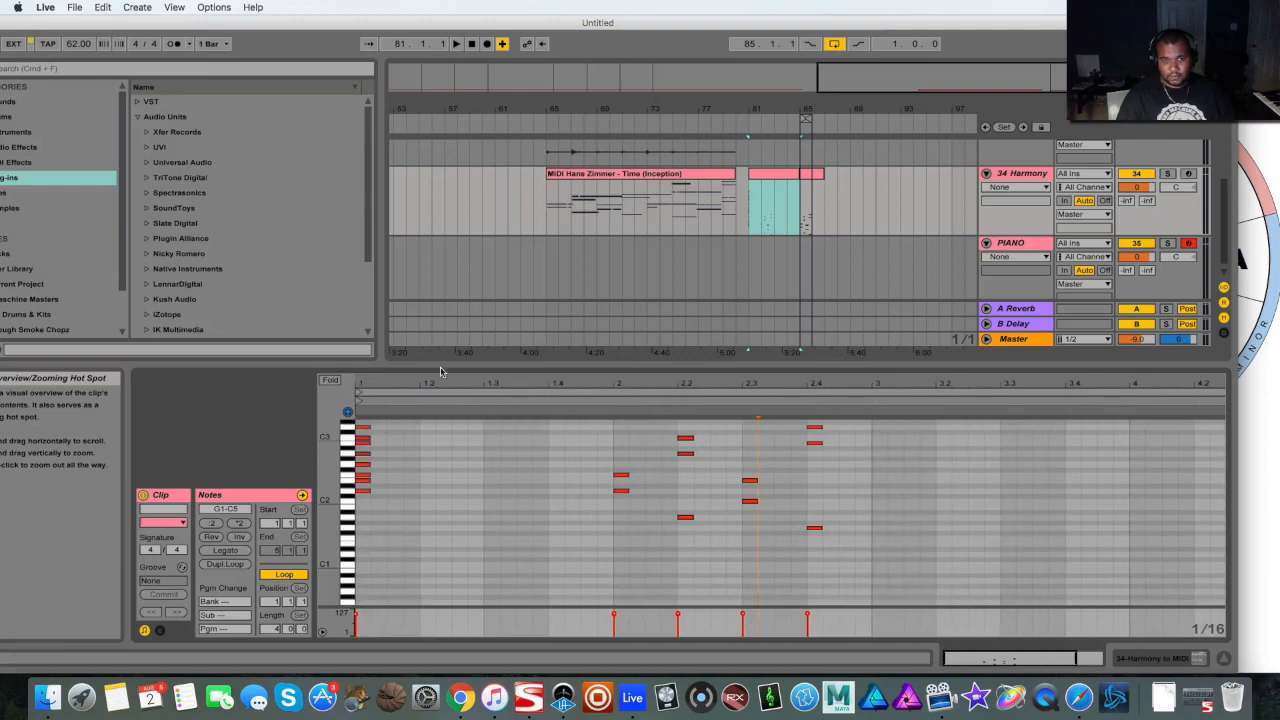
left_click(326, 382)
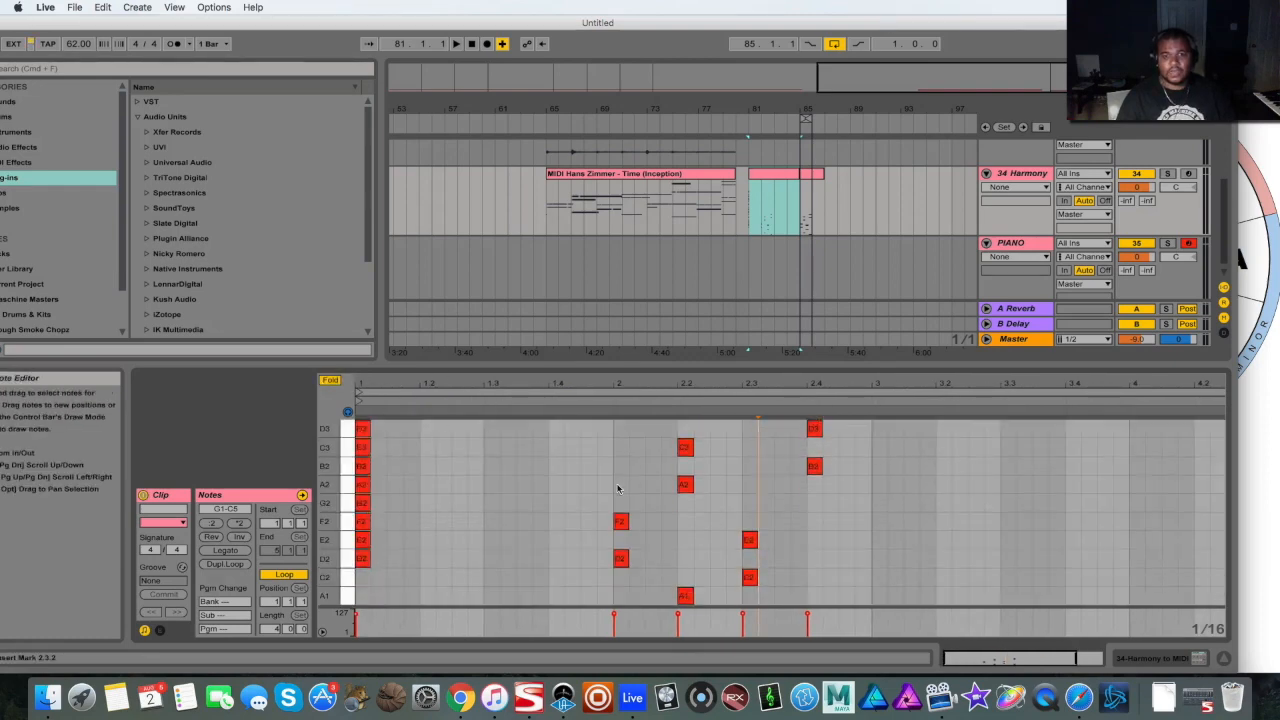
- Add A2 to bar 2's first chord, F2 to the second, and A2 and D3 to the third
double_click(617, 488)
left_click(678, 510)
double_click(678, 510)
double_click(749, 482)
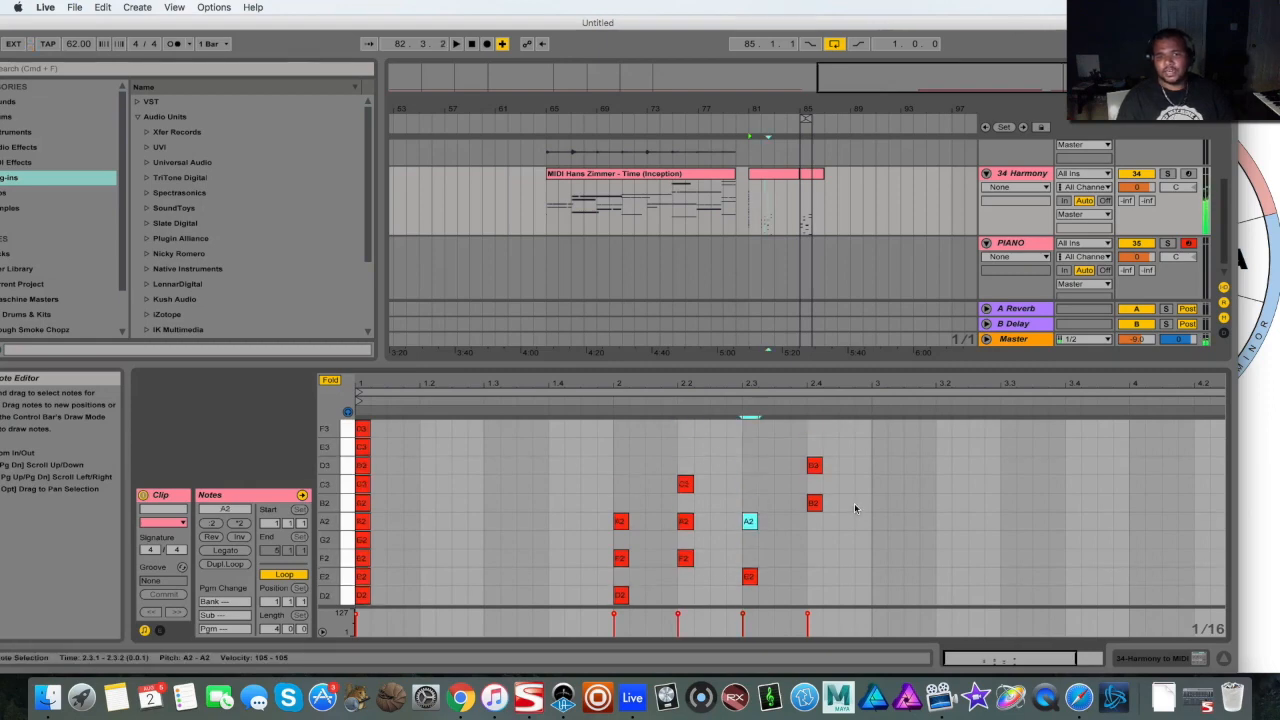
double_click(748, 471)
- Try adding a G1 bass note under bar 2's first chord
scroll(894, 534, "down", 3)
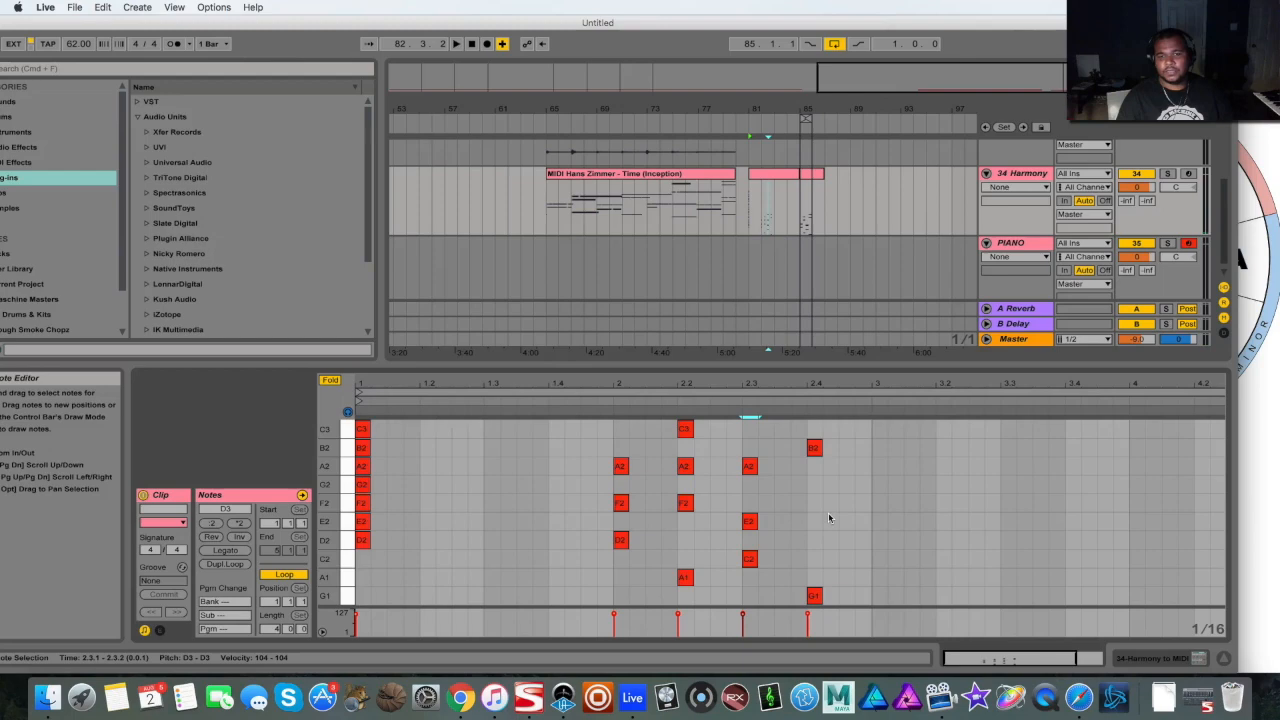
scroll(829, 518, "up", 3)
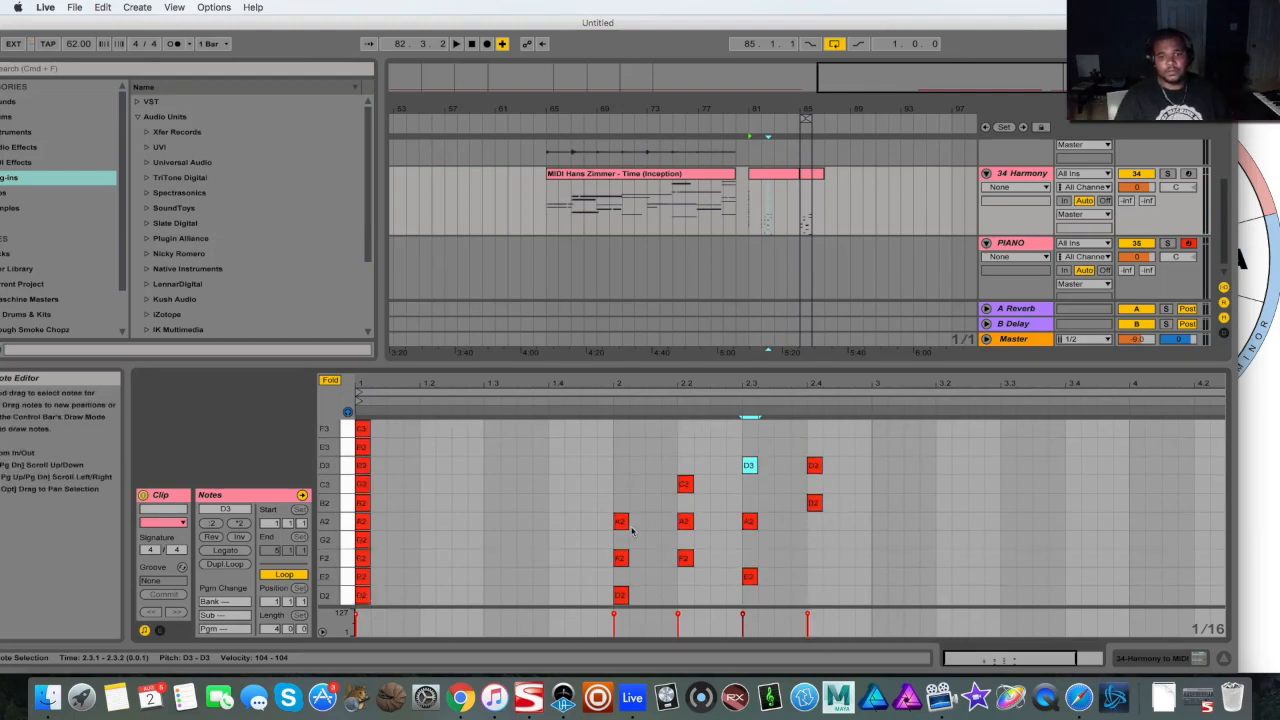
scroll(690, 568, "down", 3)
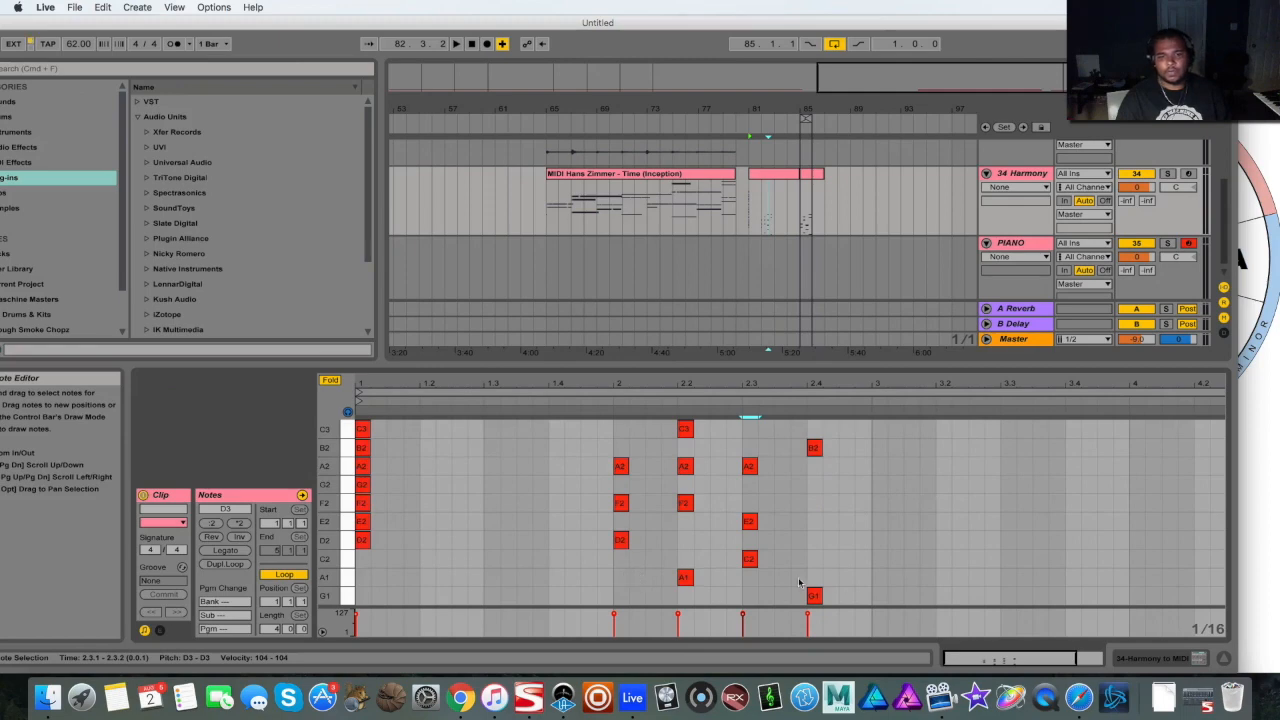
double_click(620, 596)
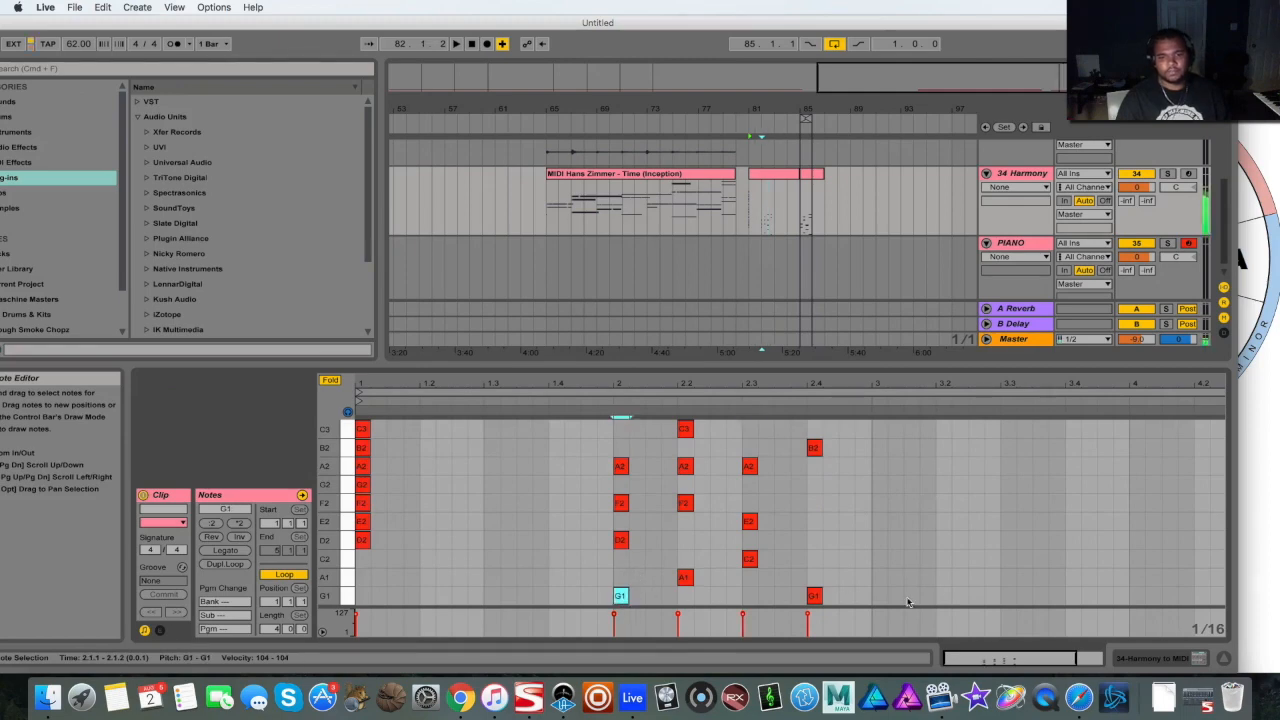
left_click(613, 560)
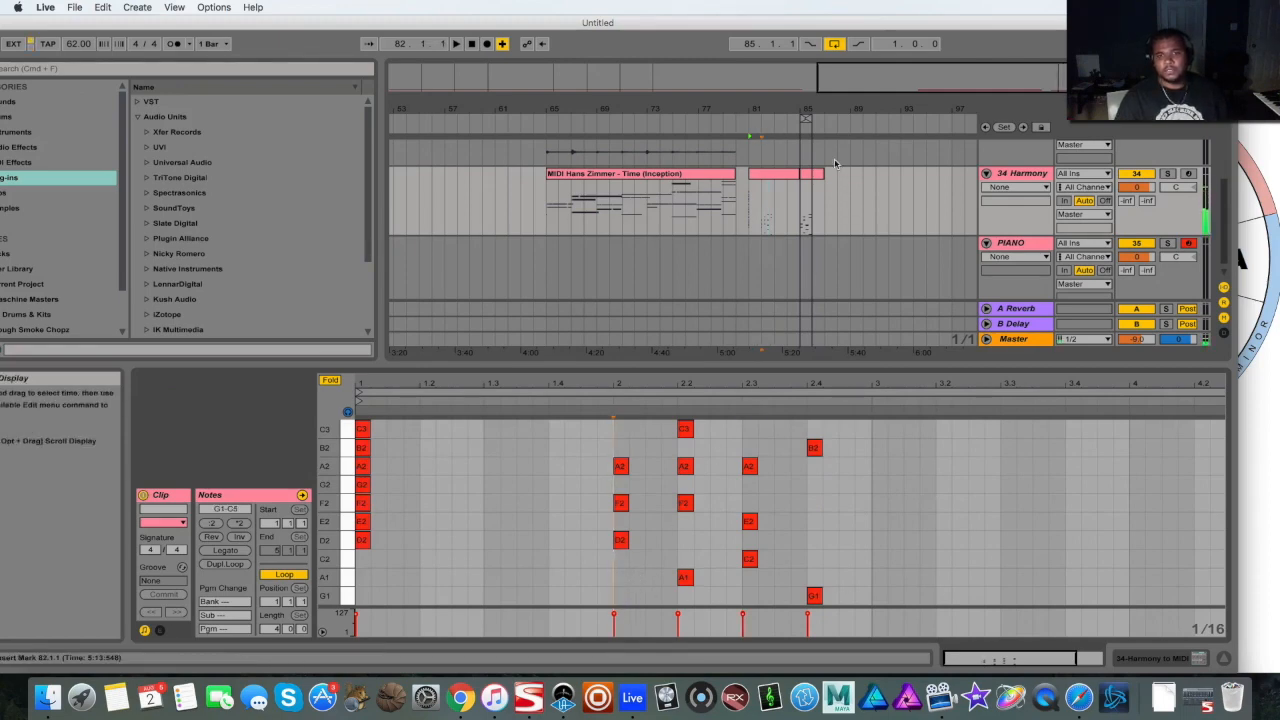
- Stagger the bar 85 clip's chords: delay F2, A2, E2 and B2 by 1/32, and C3 and D3 by 1/16
left_click(806, 176)
left_click(778, 530)
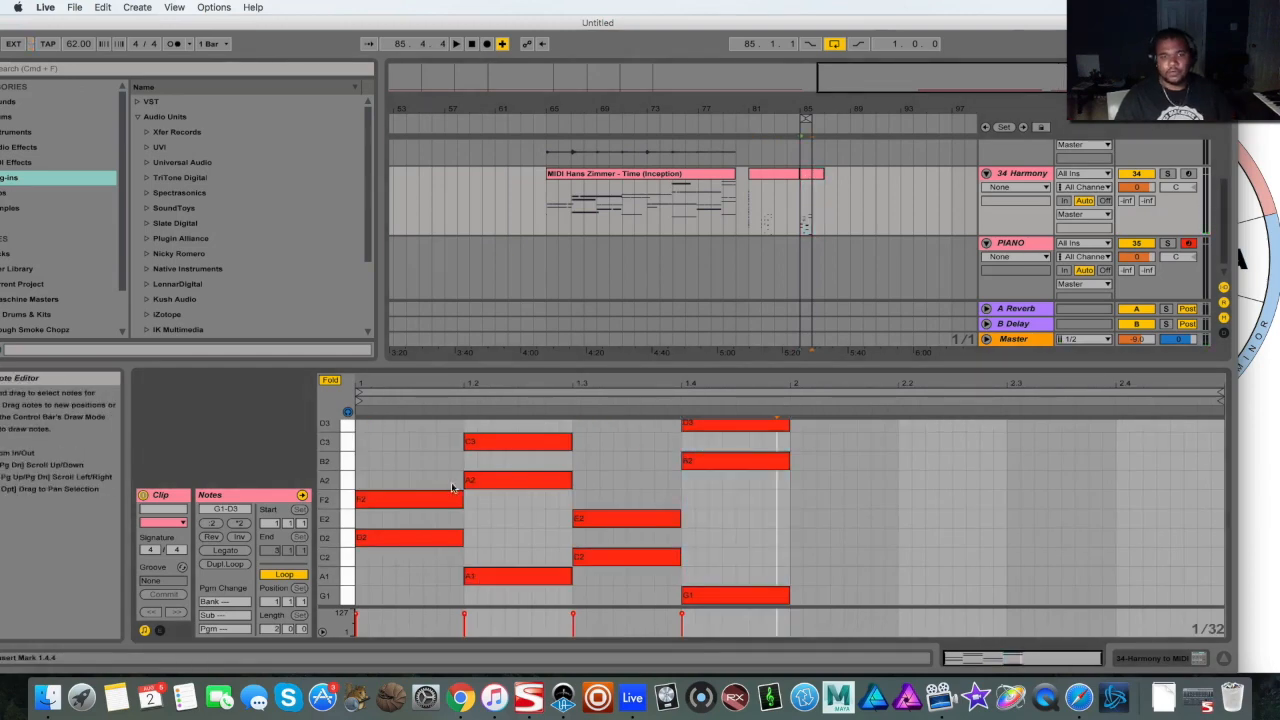
left_click_drag(356, 500, 370, 500)
left_click_drag(490, 480, 508, 441)
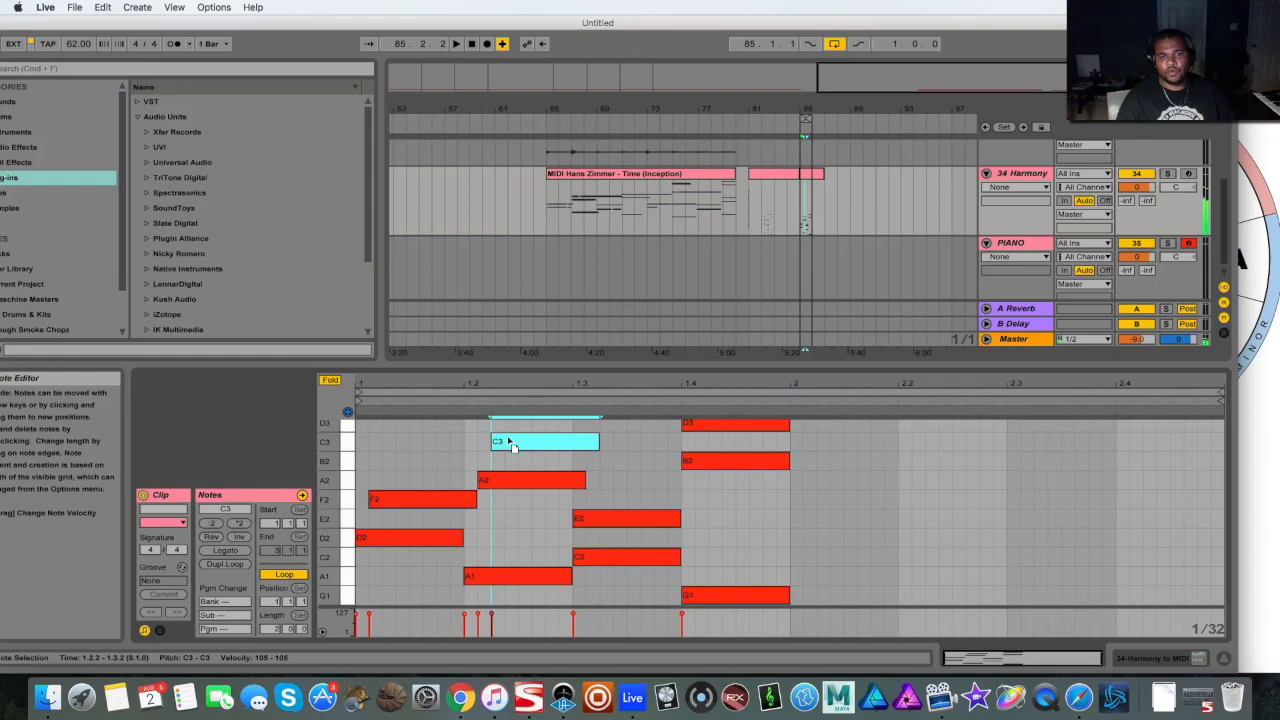
left_click_drag(586, 520, 600, 520)
left_click_drag(702, 462, 722, 440)
- Play the loop to hear the staggered chords, and deselect the last moved note
key("space")
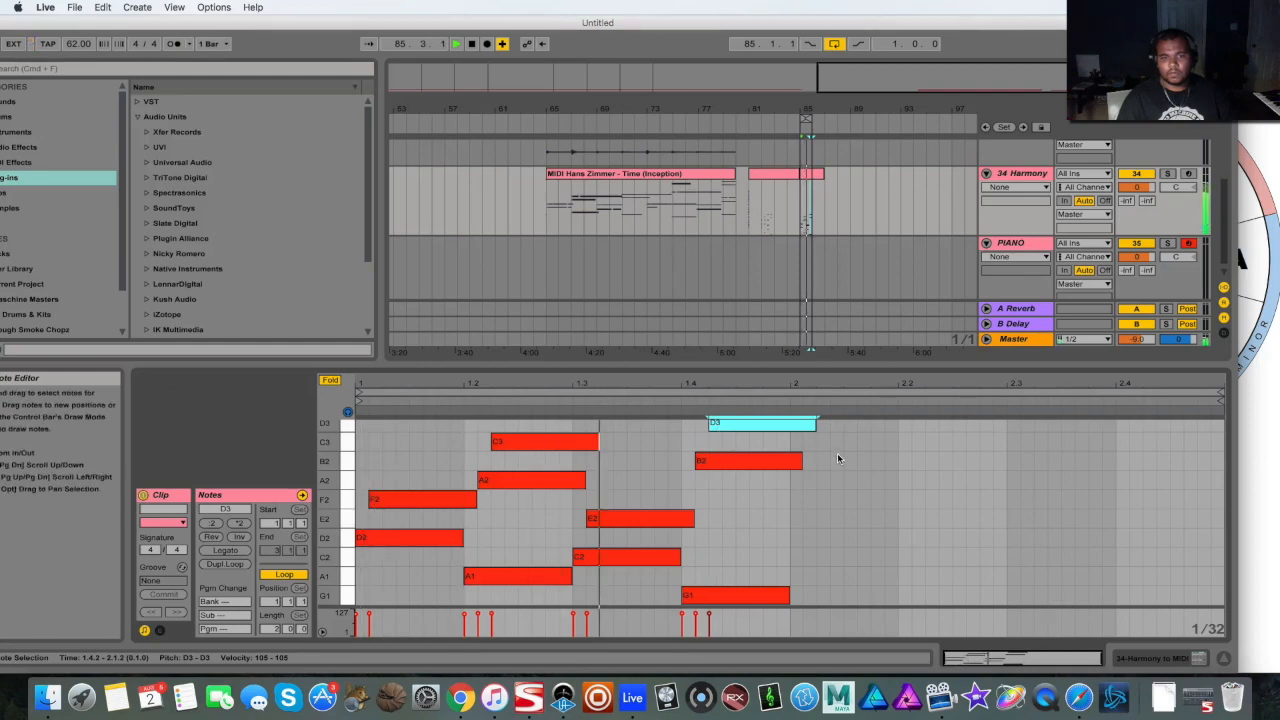
key("space")
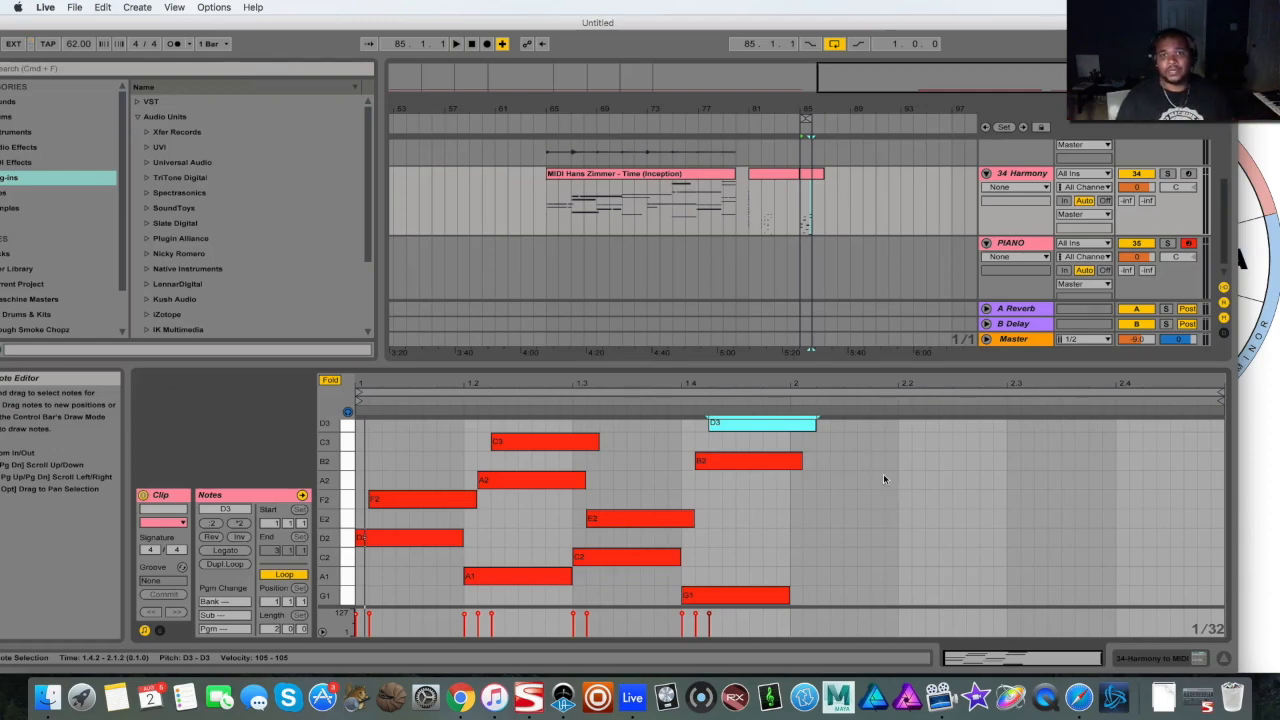
left_click(883, 478)
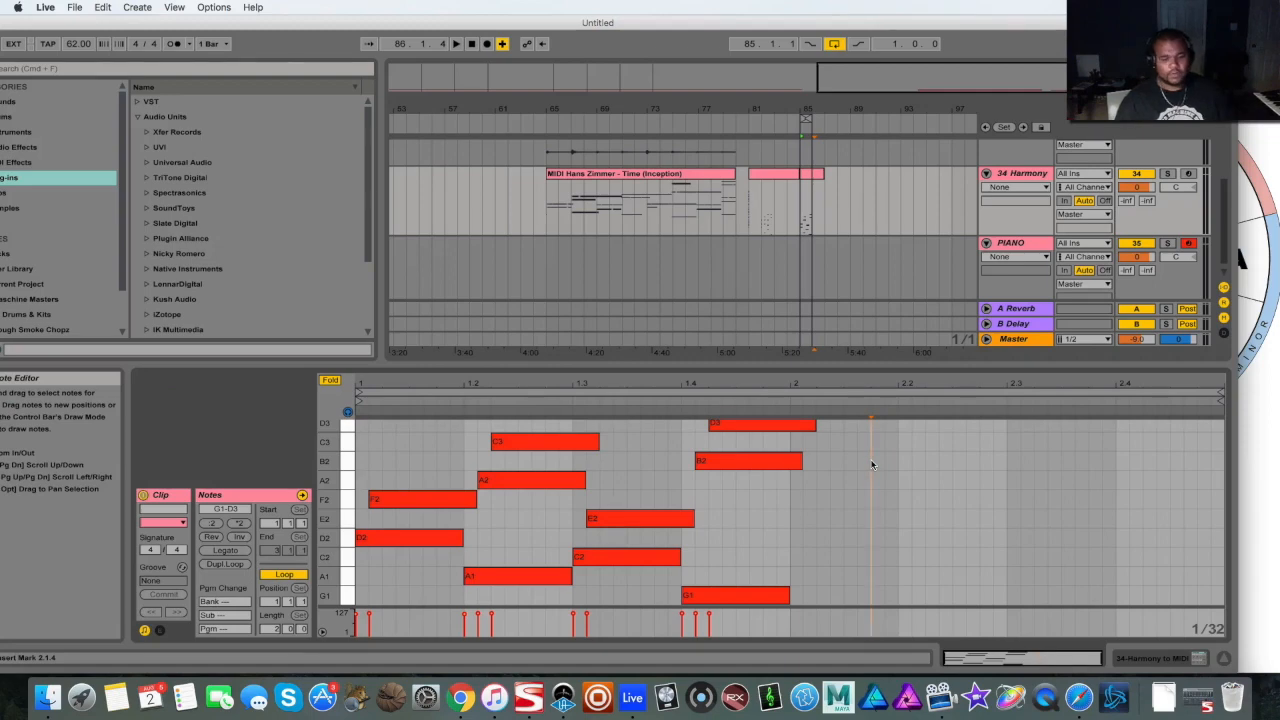
- Transpose all notes of the bar 85 clip down five semitones to span D1 to A2, listening to the loop
key("super+a")
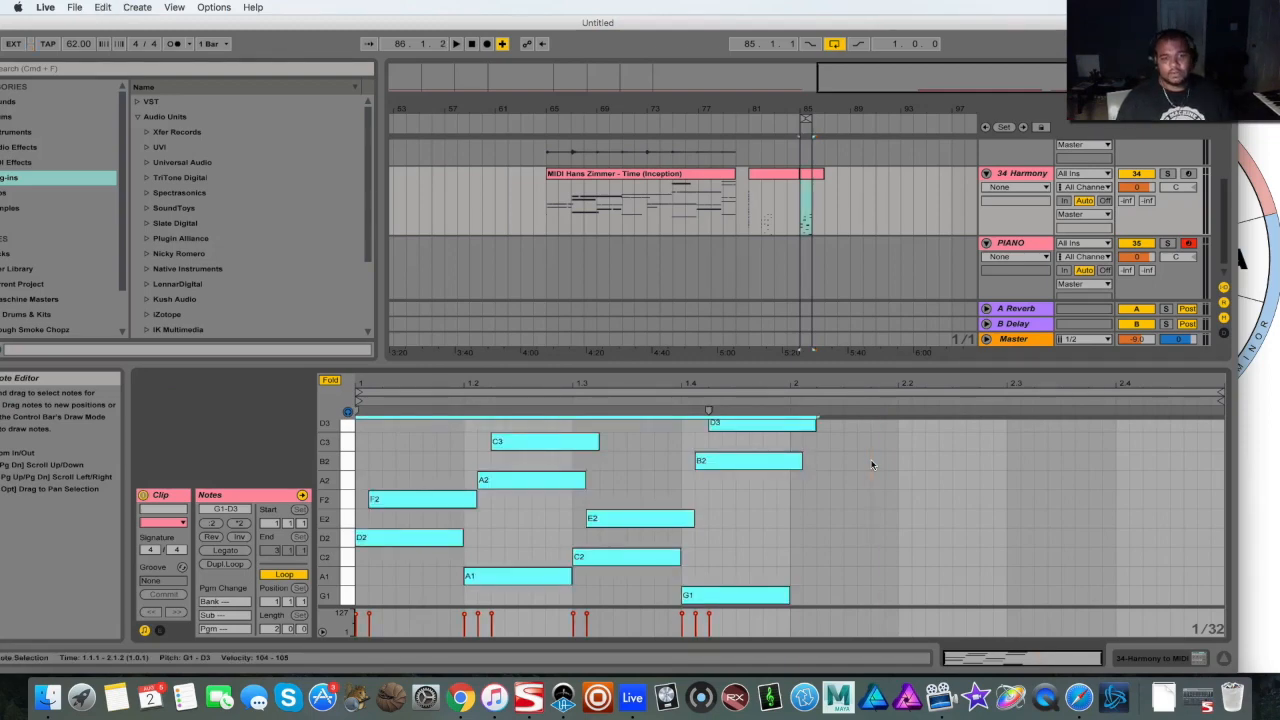
scroll(871, 464, "up", 1)
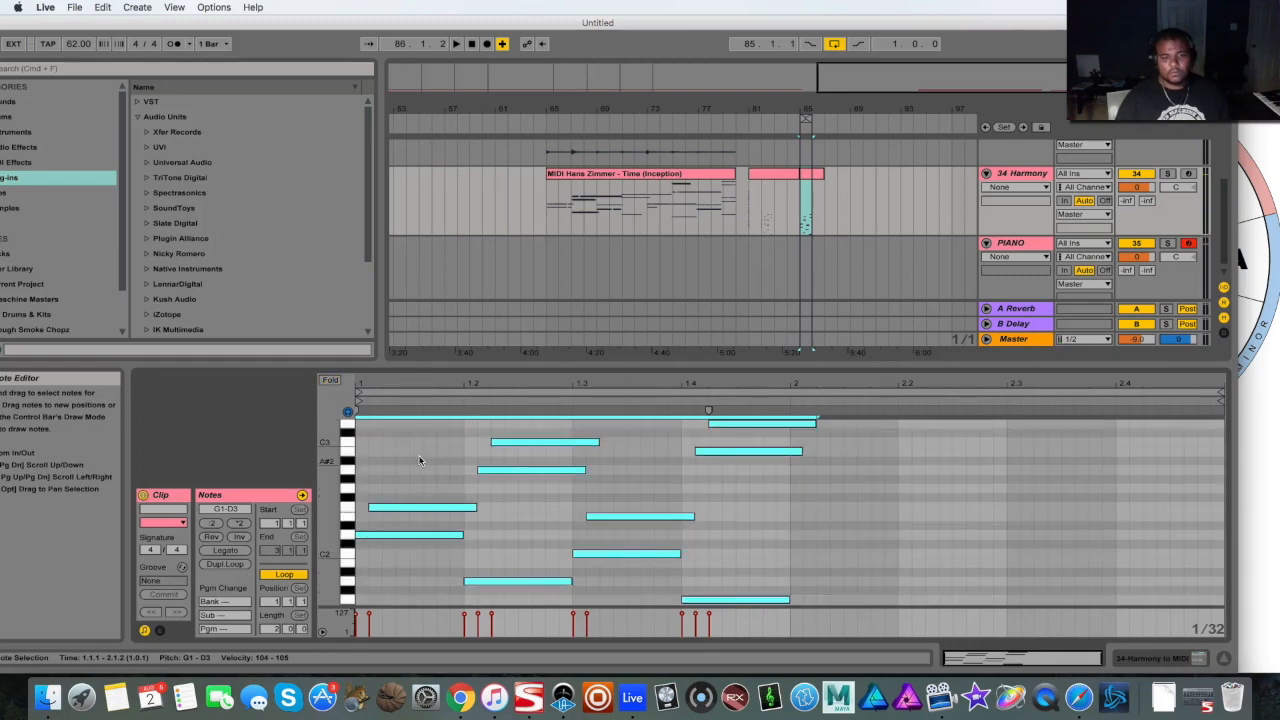
key("Down")
key("Down")
key("Down")
key("Down")
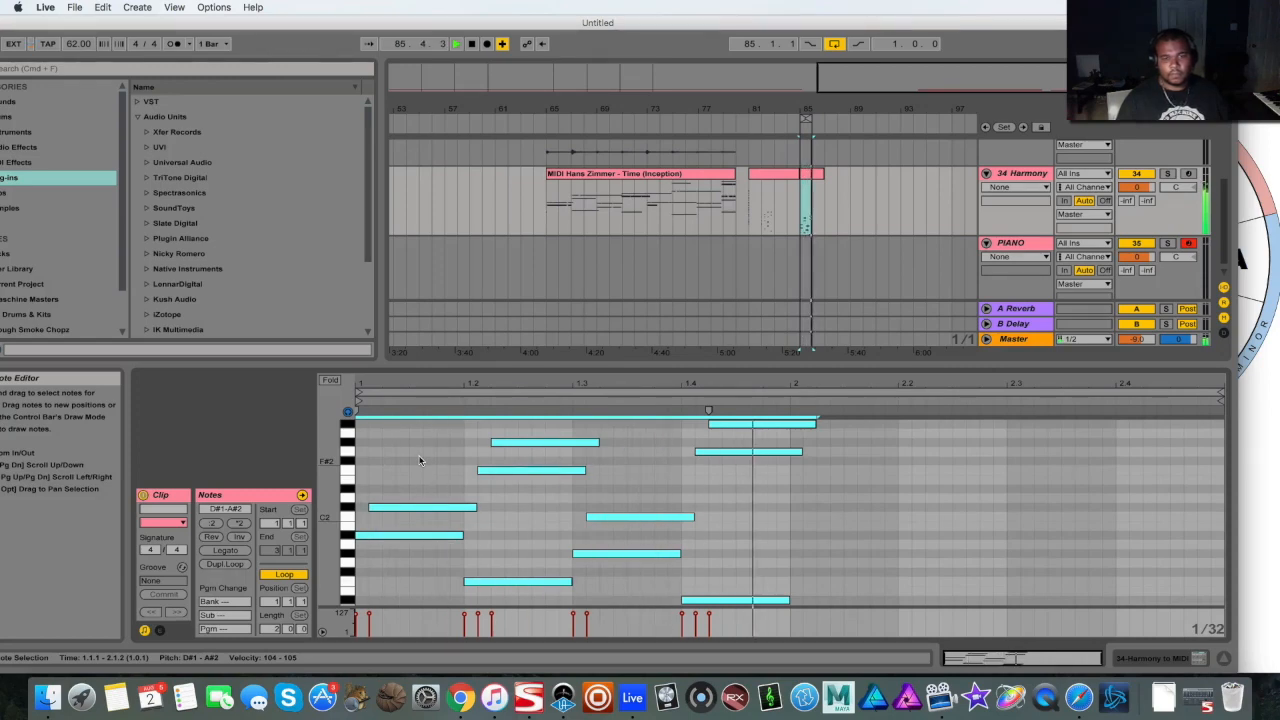
key("Down")
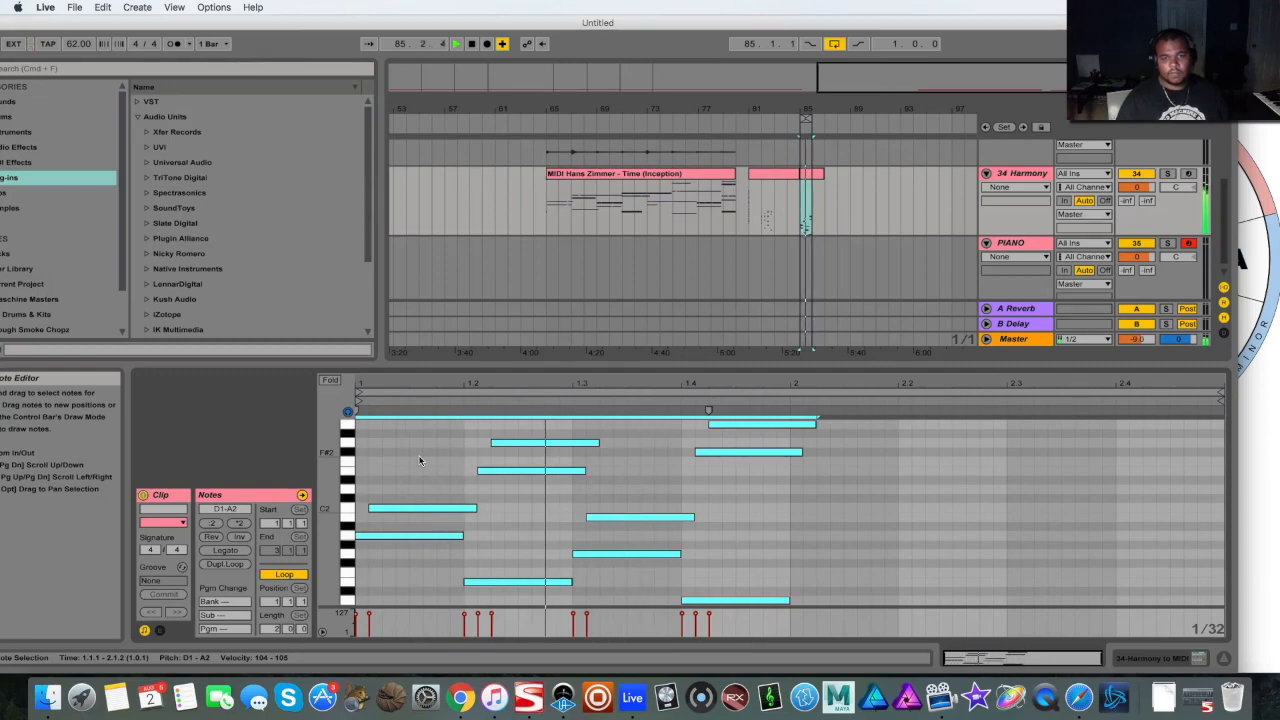
key("space")
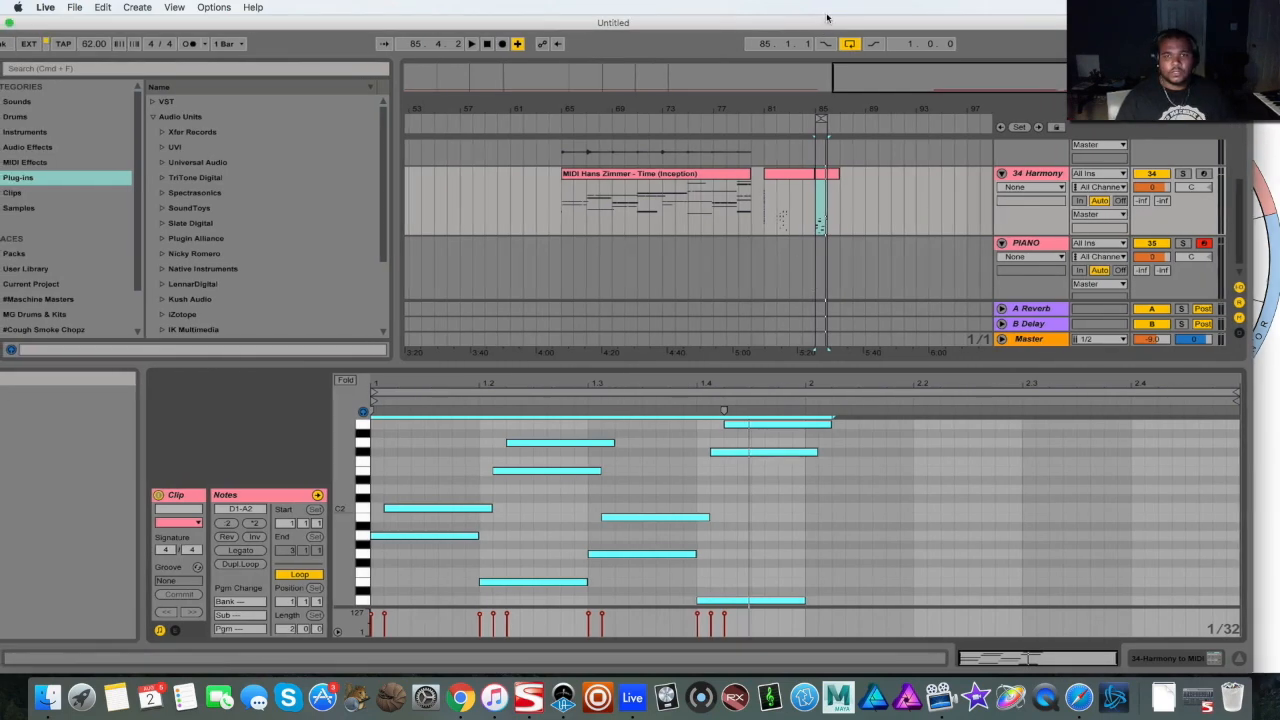
scroll(617, 230, "up", 2)
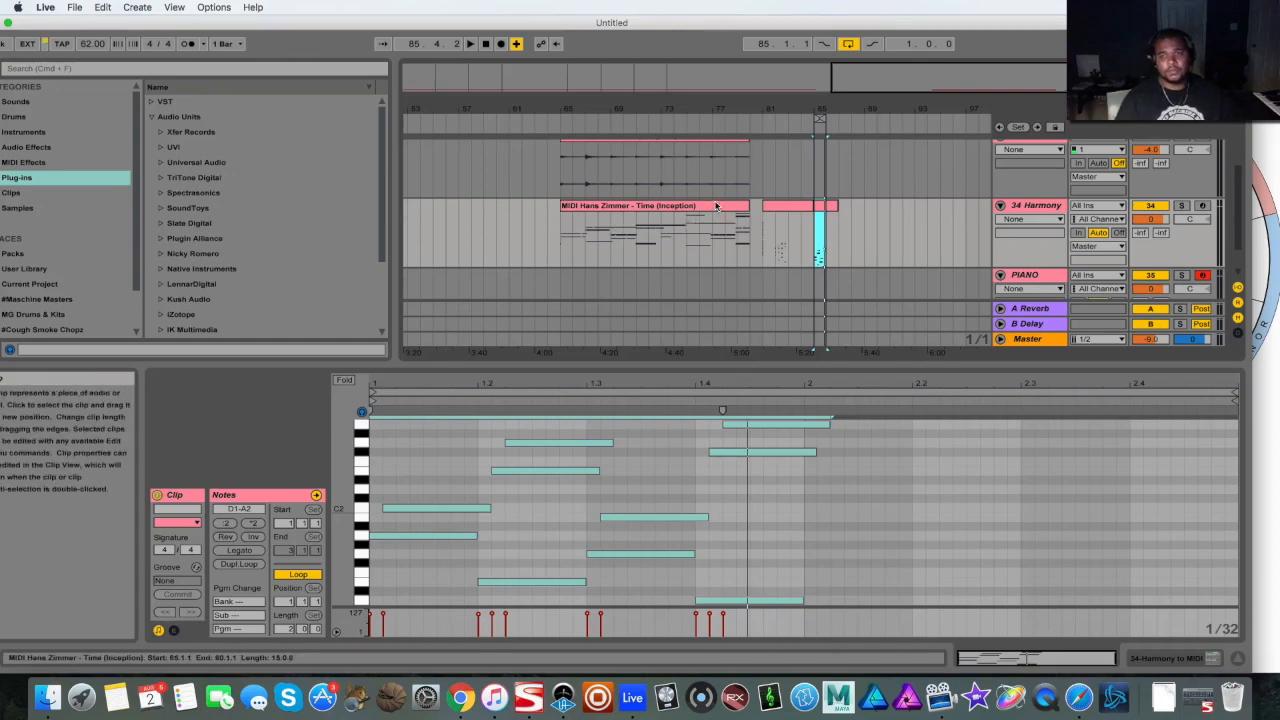
key("super+Tab")
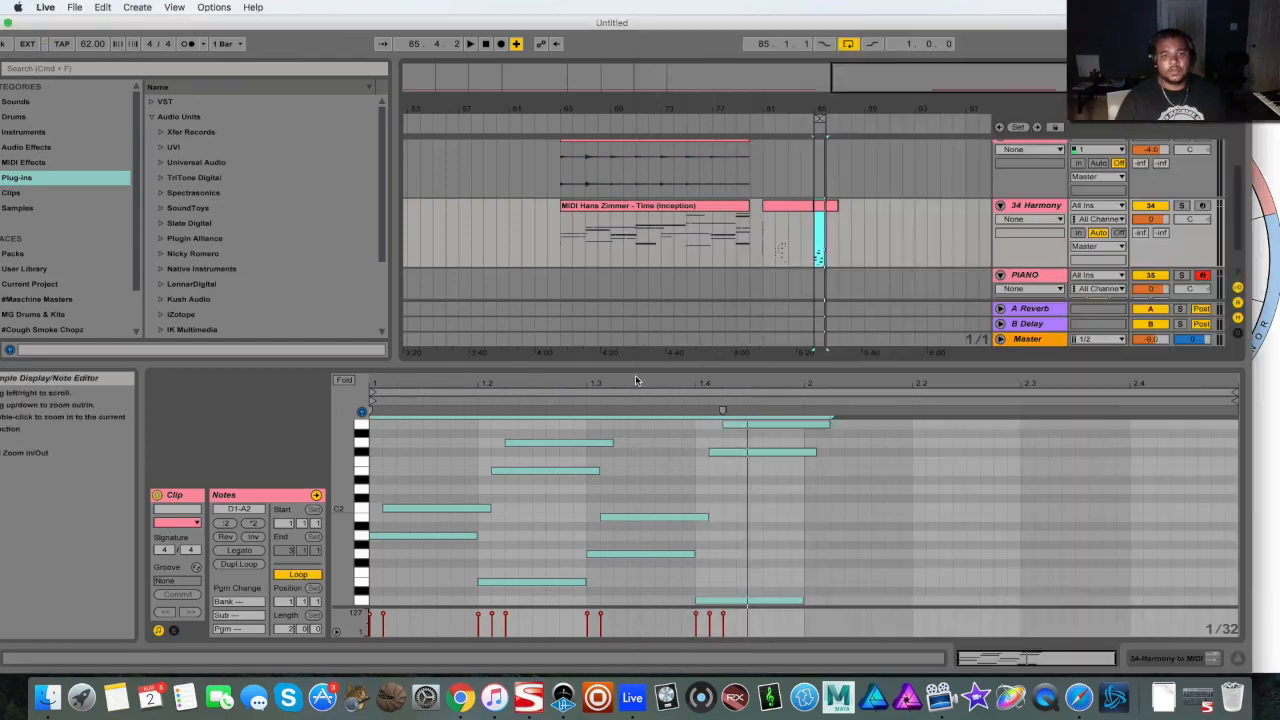
left_click(635, 378)
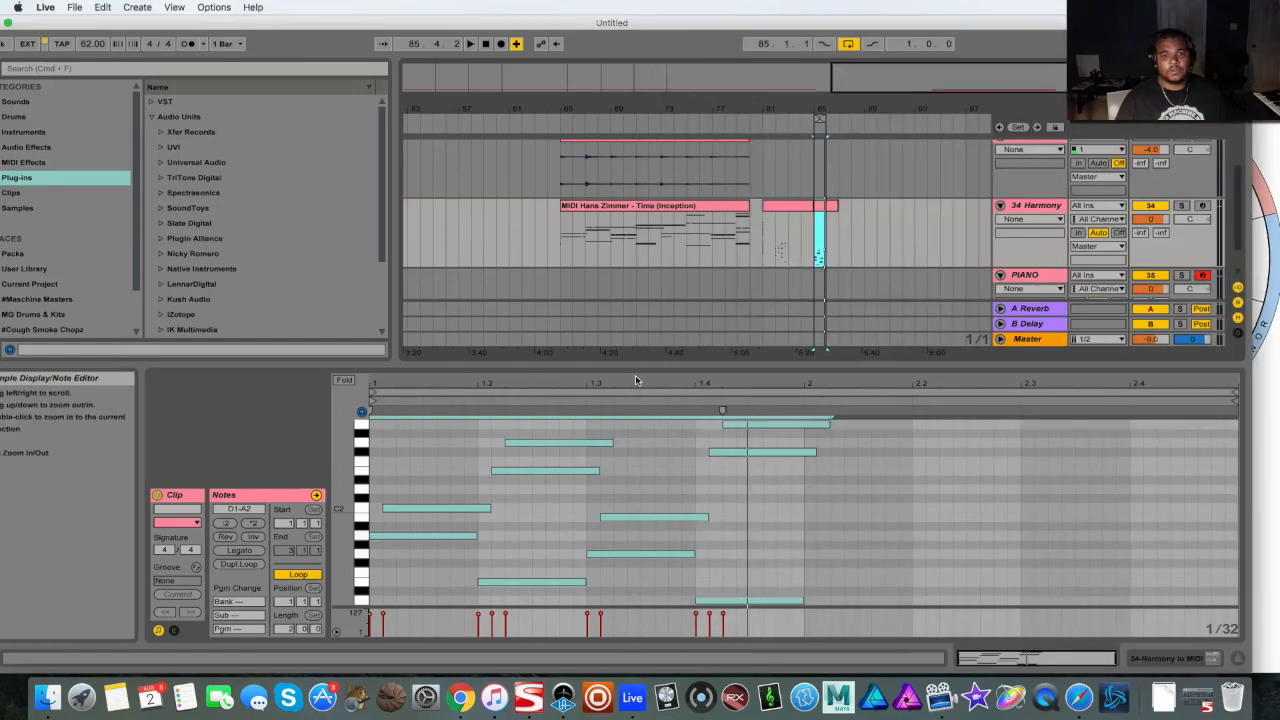
- Reopen the clip at bar 81, add C3 to bar 2's first chord, and fold the note rows
left_click_drag(900, 78, 885, 114)
left_click(672, 213)
left_click(632, 480)
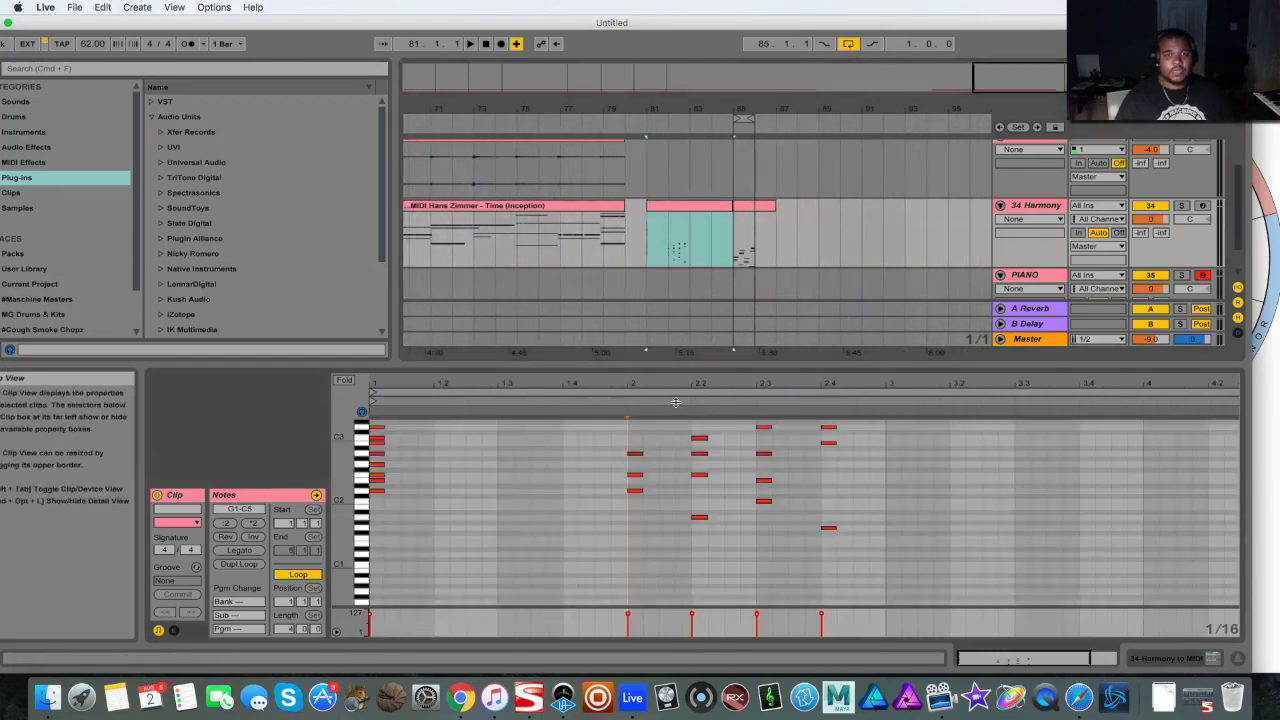
scroll(690, 455, "up", 3)
double_click(636, 489)
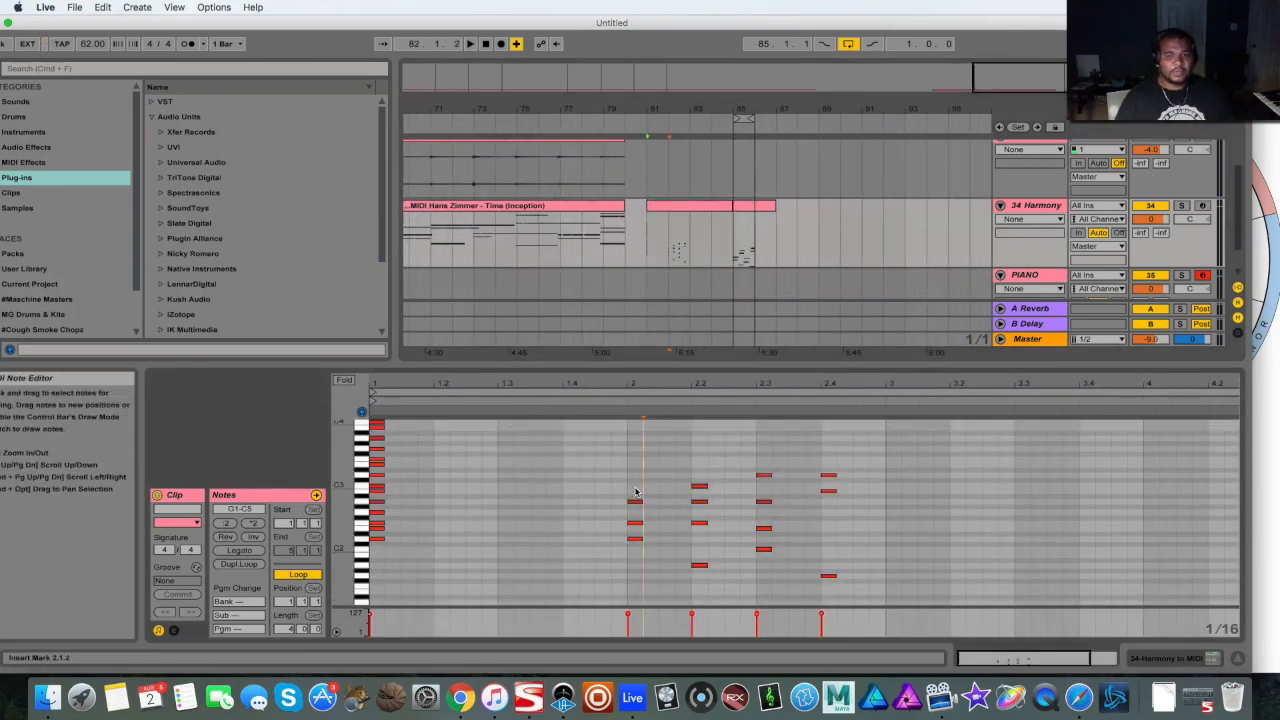
key("f")
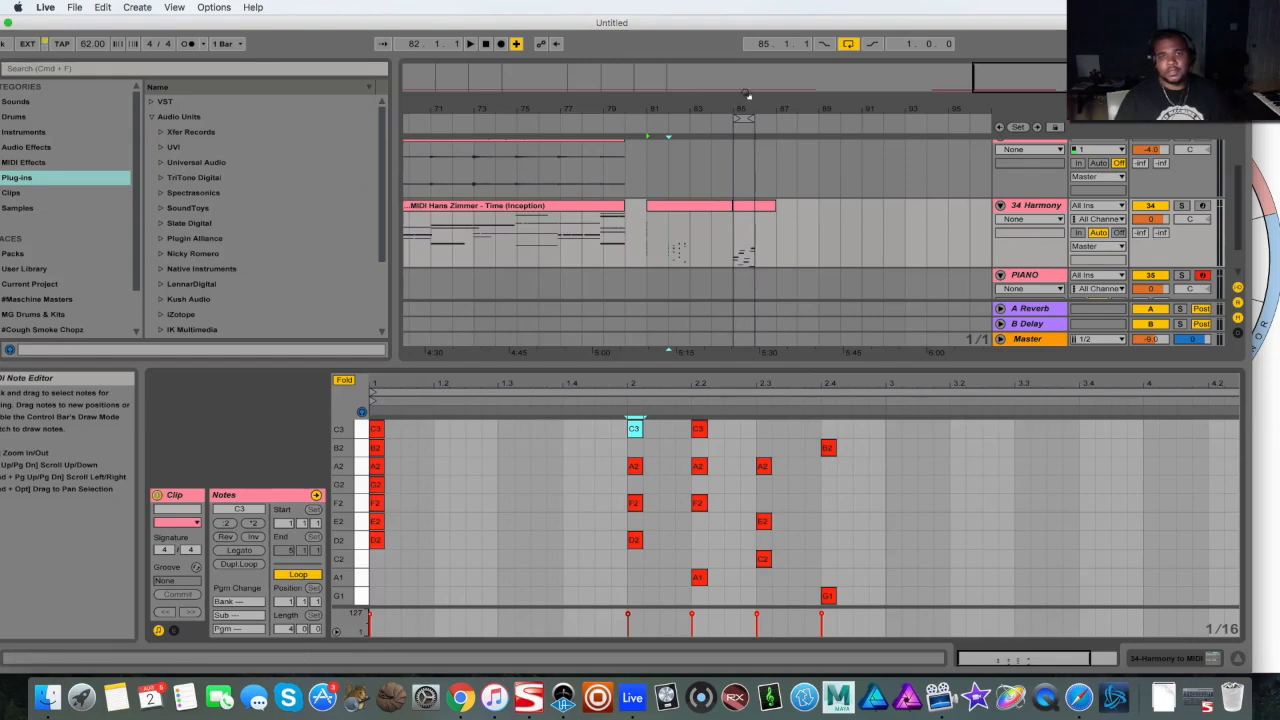
- Move the one-bar loop to bar 82 and play the extended chords from there
left_click_drag(737, 116, 690, 124)
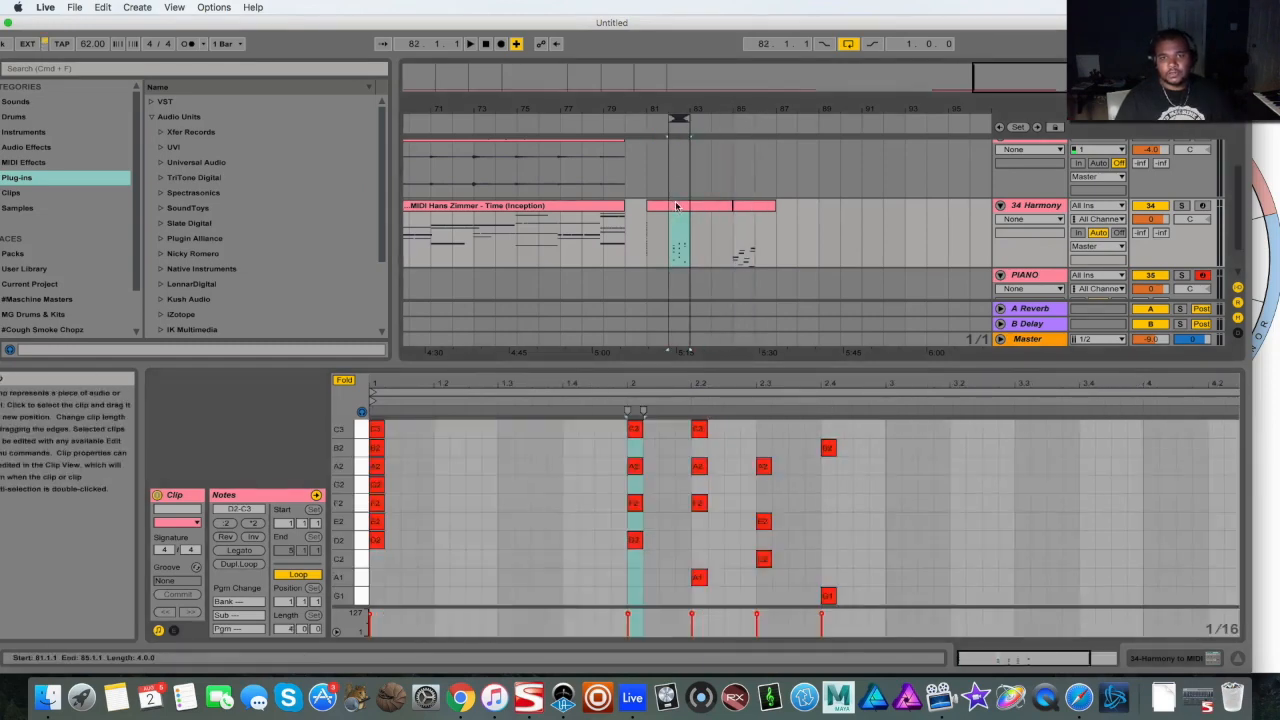
left_click(677, 210)
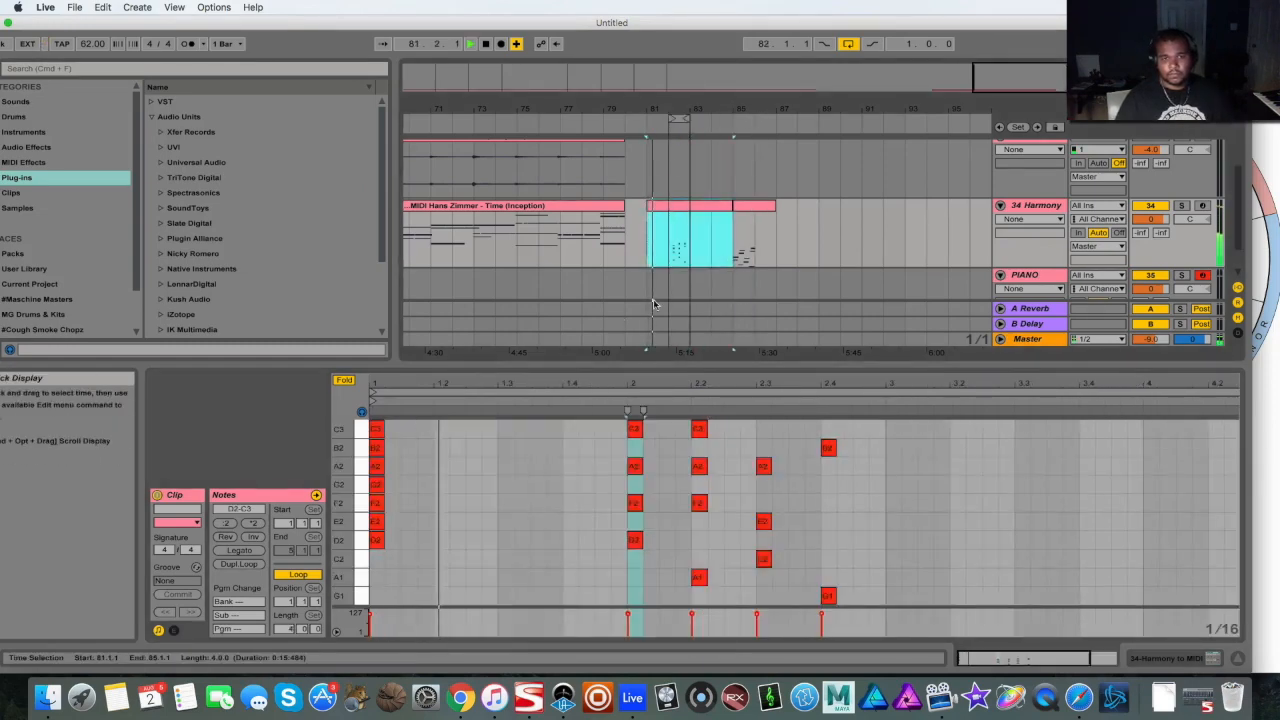
left_click(652, 258)
left_click(672, 260)
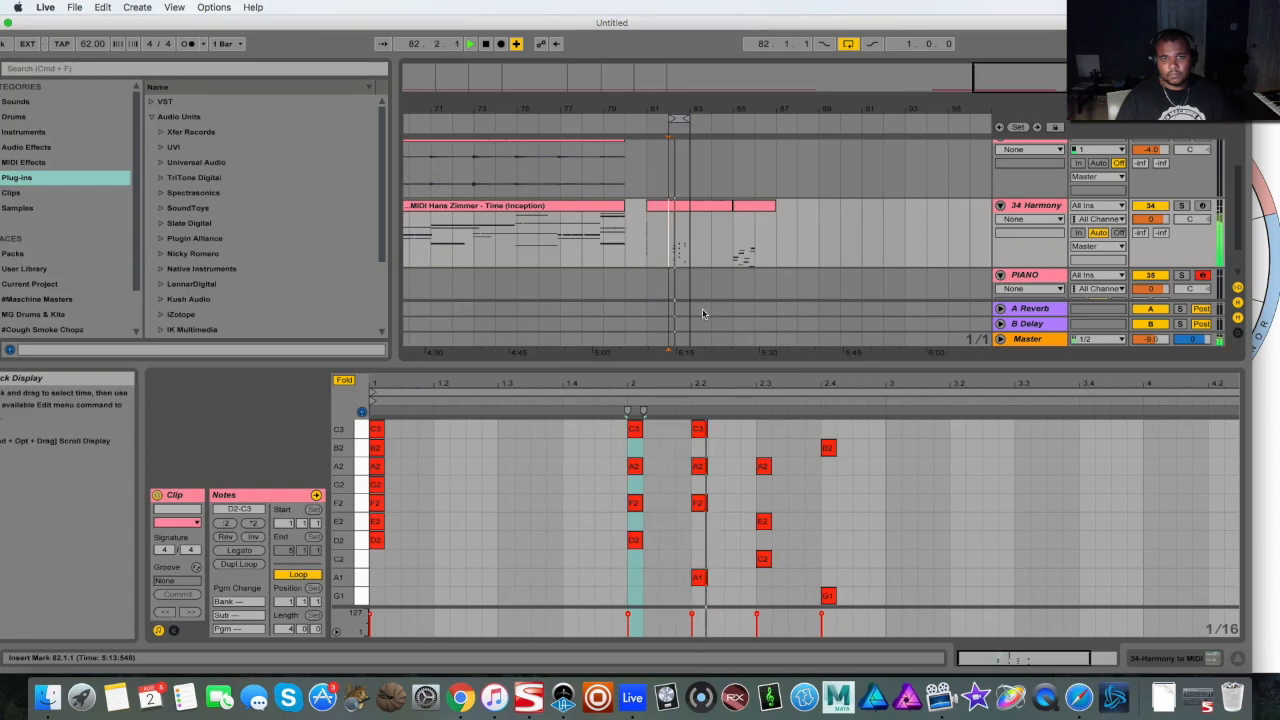
scroll(929, 446, "up", 2)
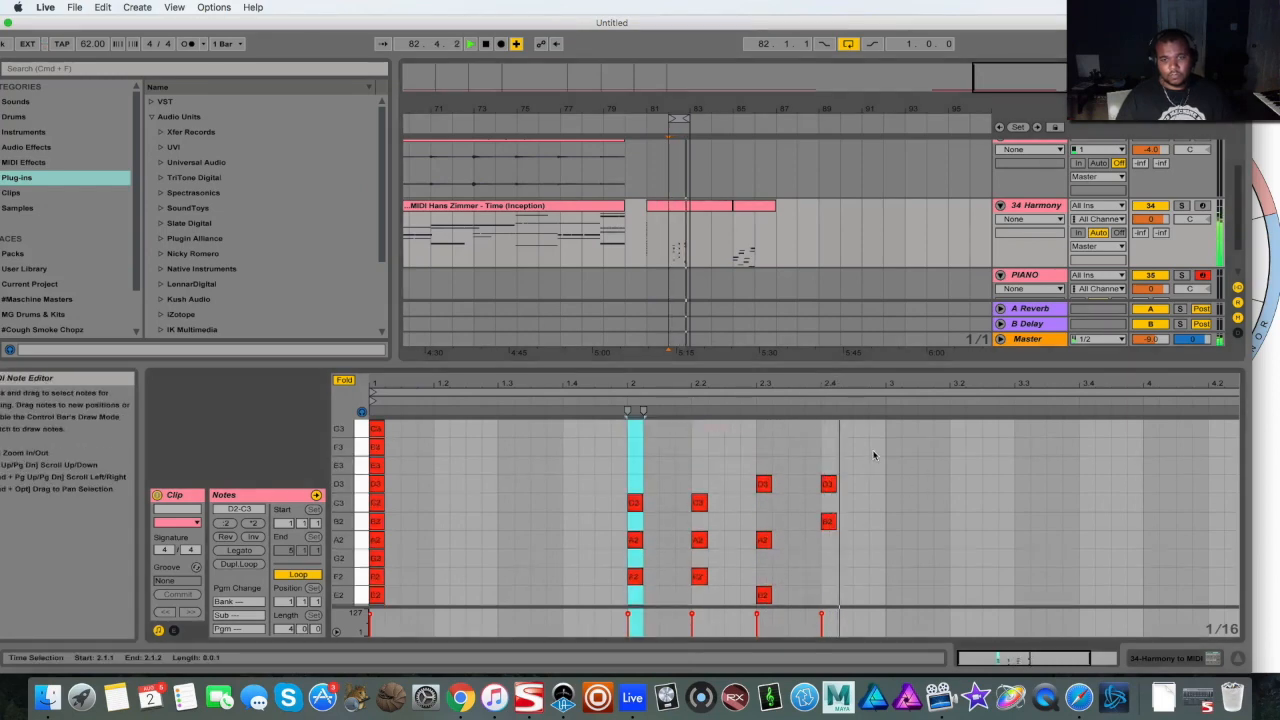
scroll(886, 480, "down", 2)
key("space")
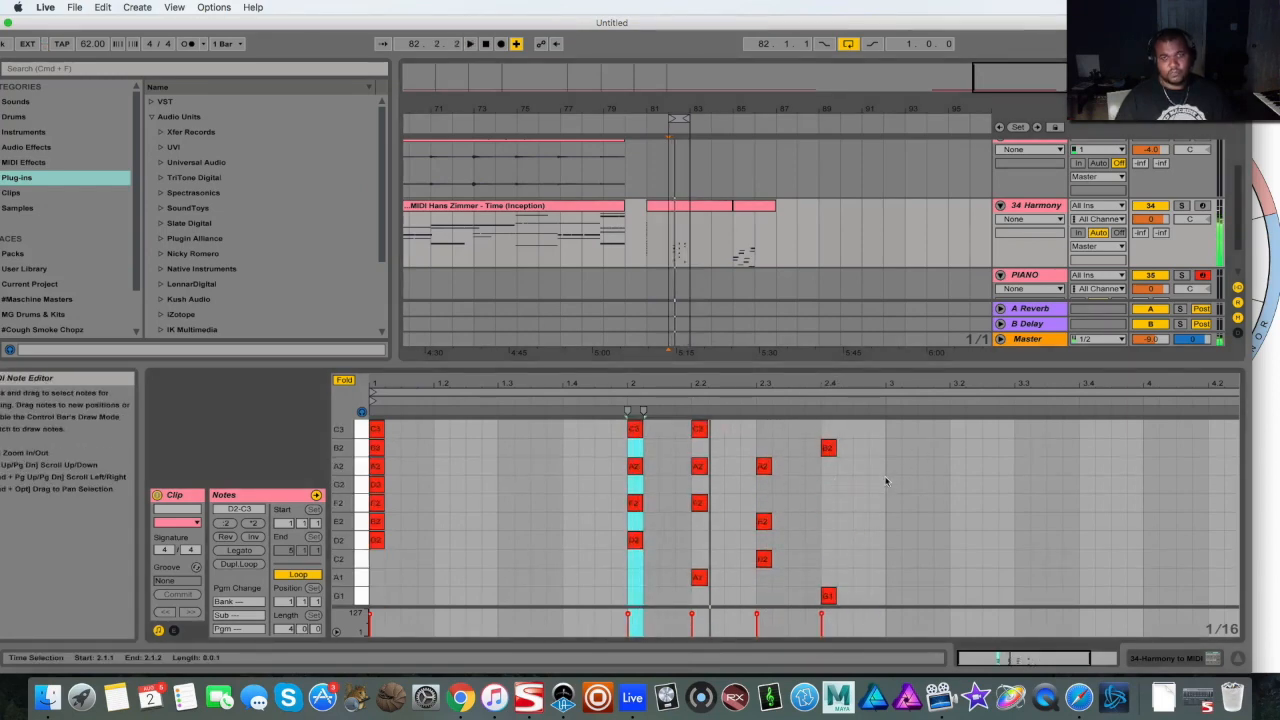